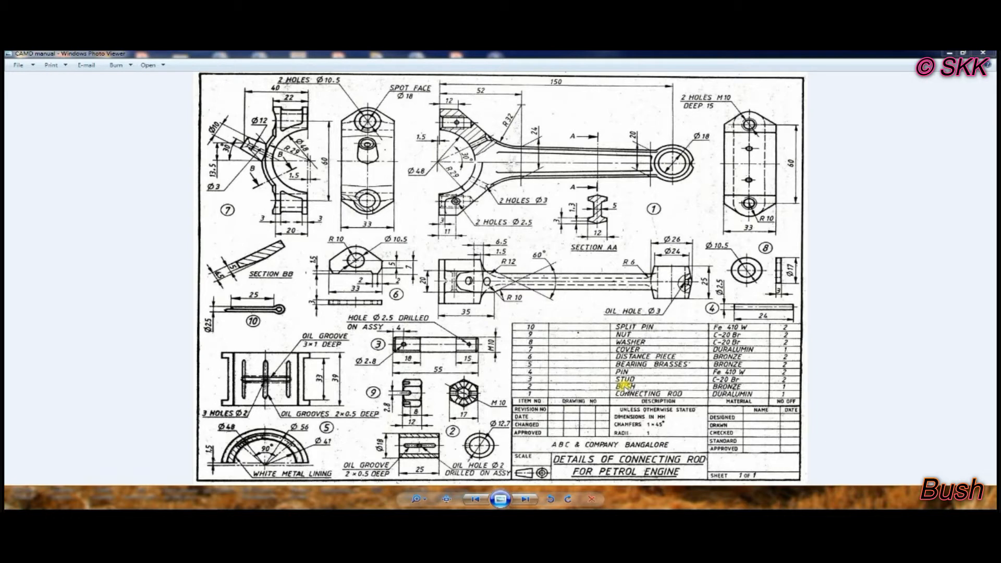
pyautogui.hotkey('ctrl', 'o')
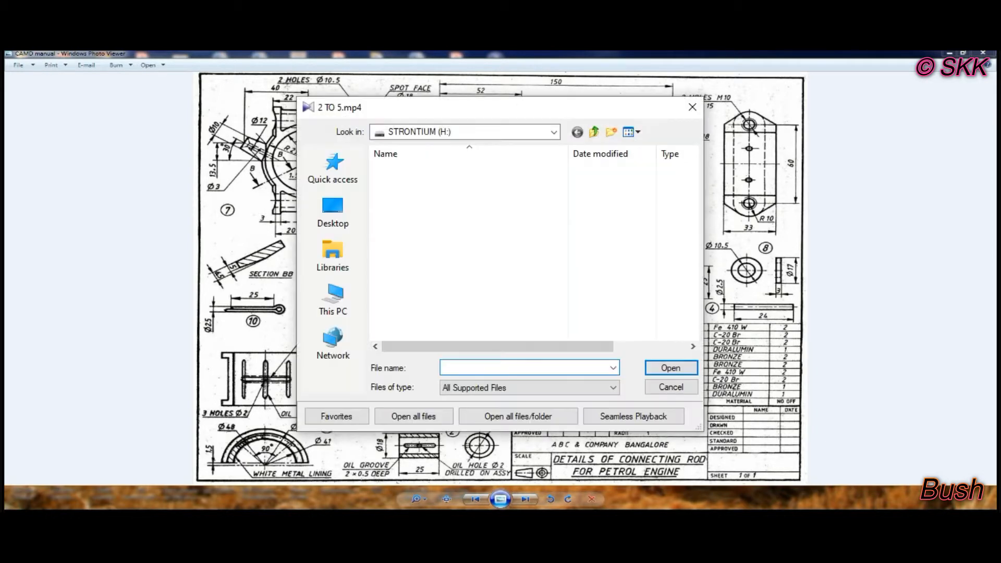
pyautogui.click(694, 107)
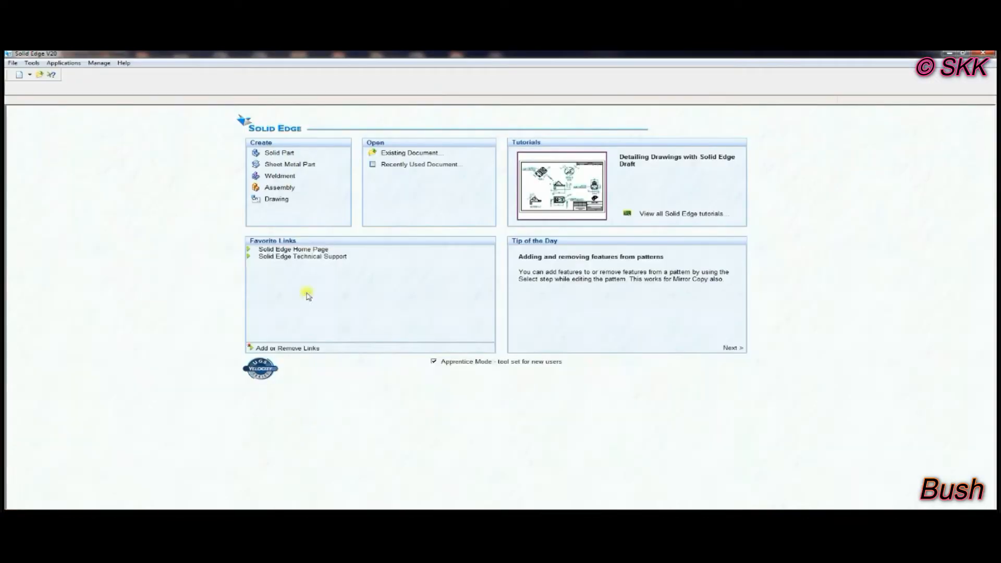
# - Create a new solid part and start a protrusion profile on the Front (xz) plane
pyautogui.click(279, 154)
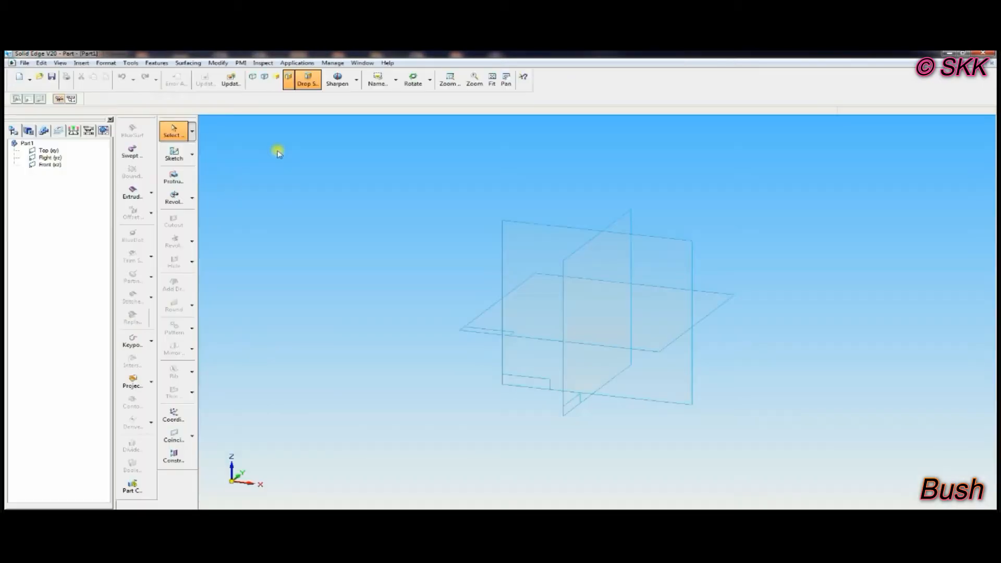
pyautogui.click(174, 176)
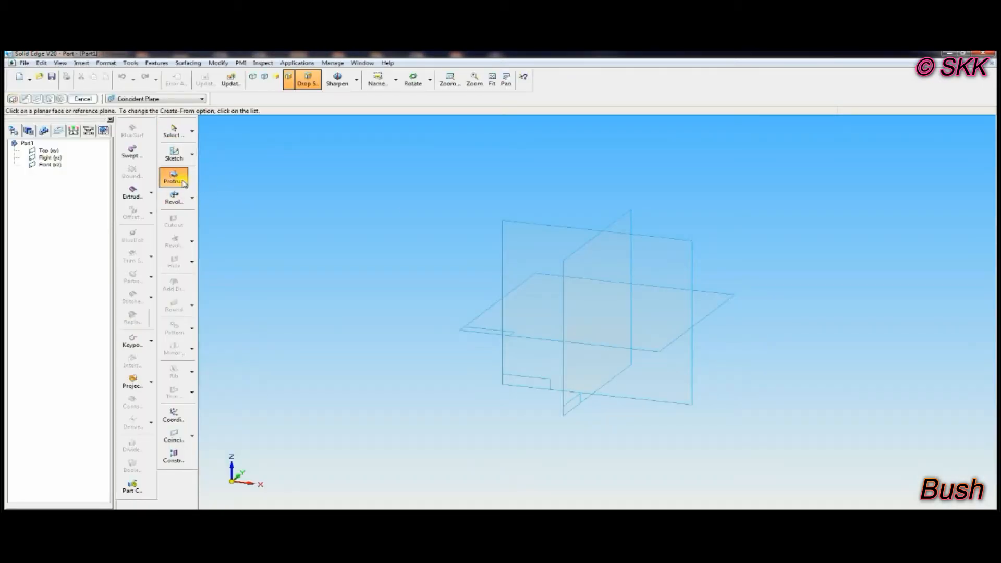
pyautogui.click(546, 236)
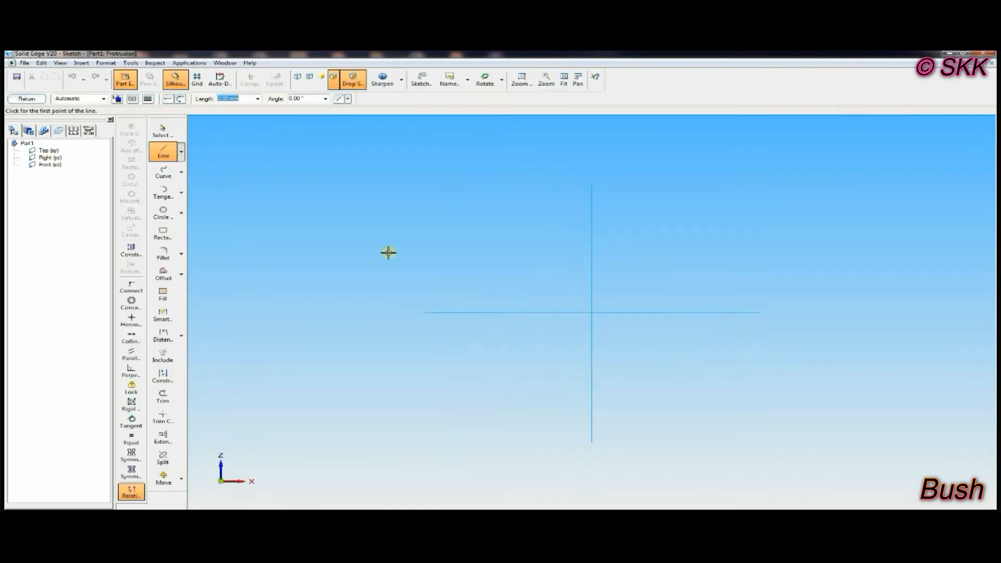
# - Draw two concentric circles at the origin, 18 mm and 12.7 mm in diameter
pyautogui.click(165, 213)
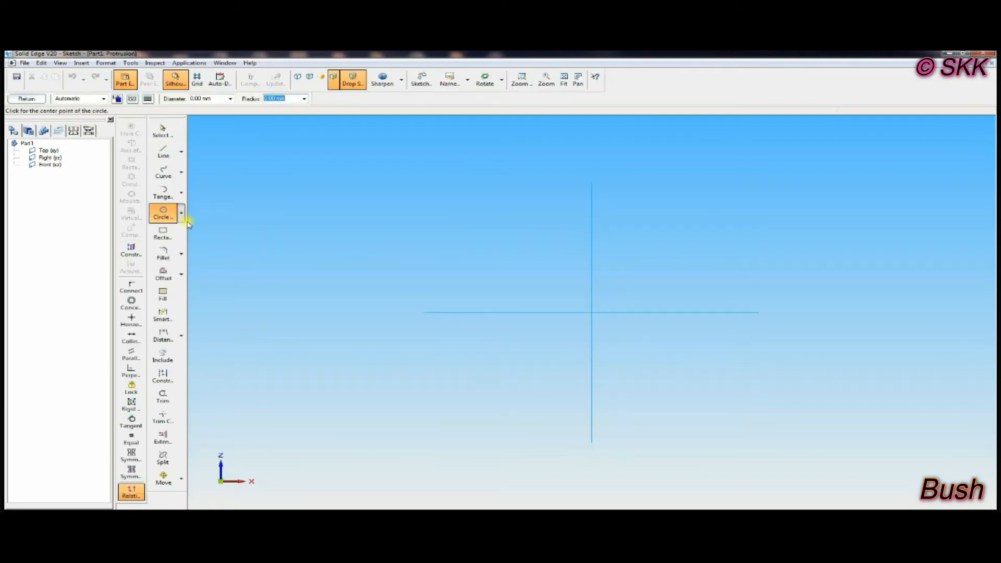
pyautogui.click(591, 312)
pyautogui.write('18')
pyautogui.press('Return')
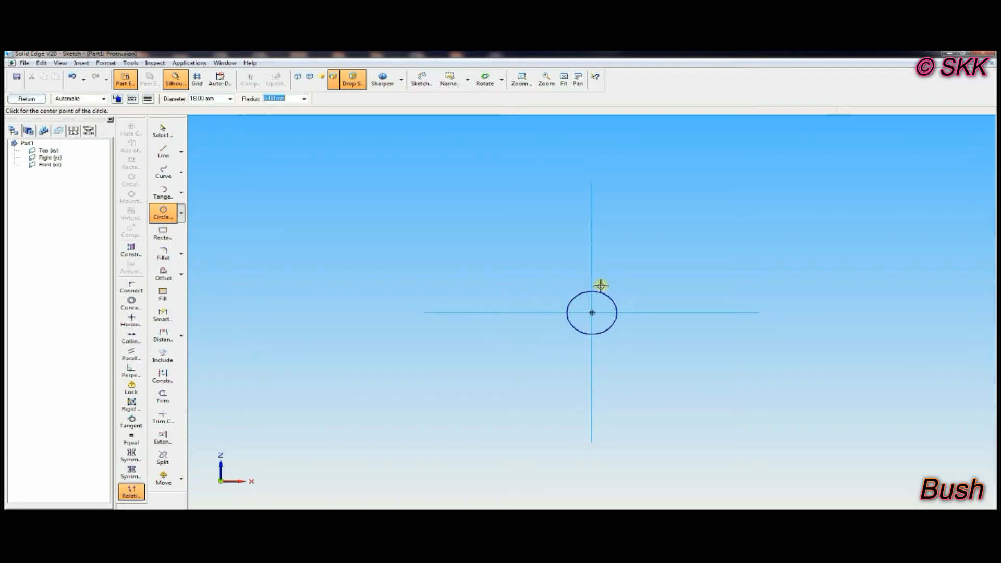
pyautogui.click(165, 214)
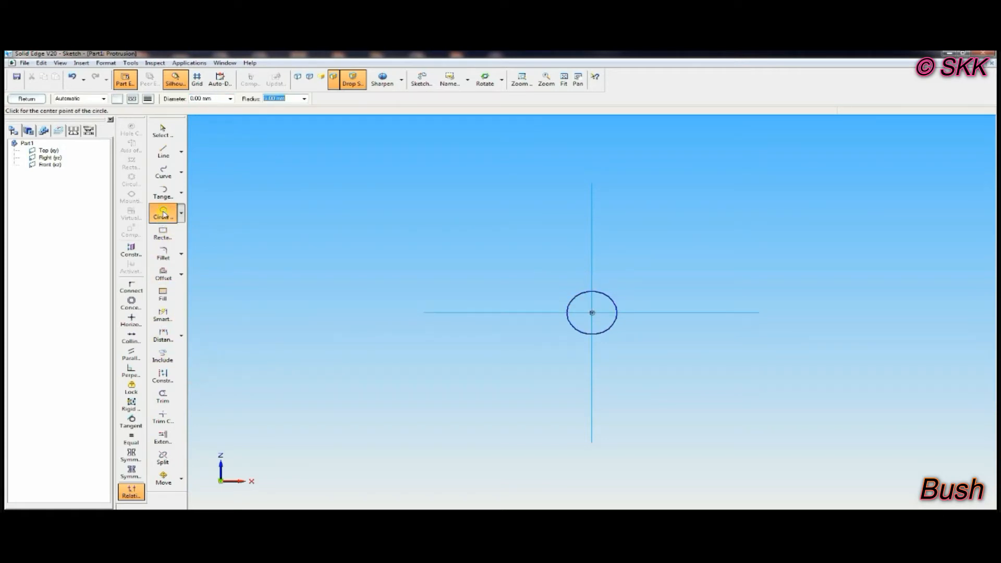
pyautogui.click(591, 312)
pyautogui.write('12.7')
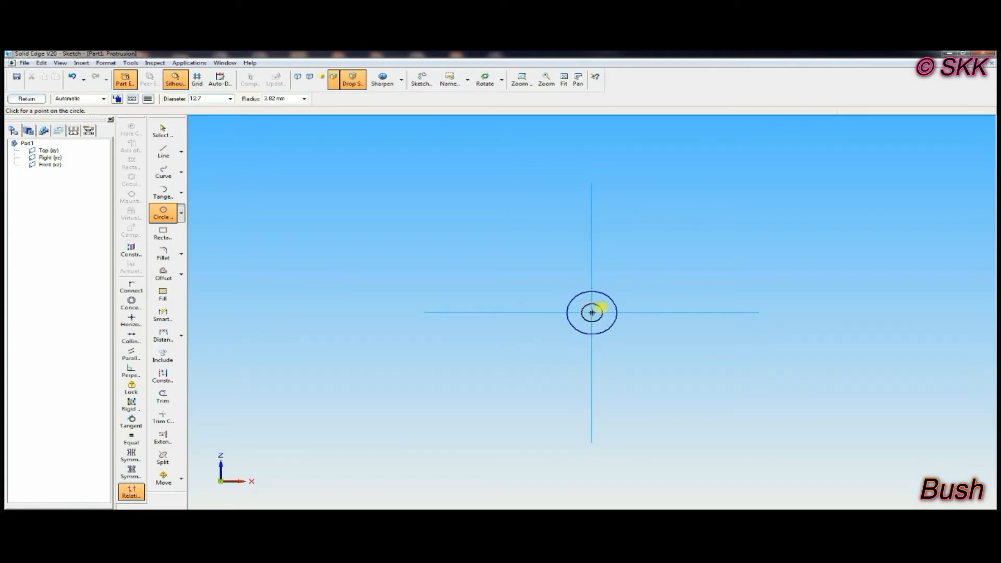
pyautogui.press('Return')
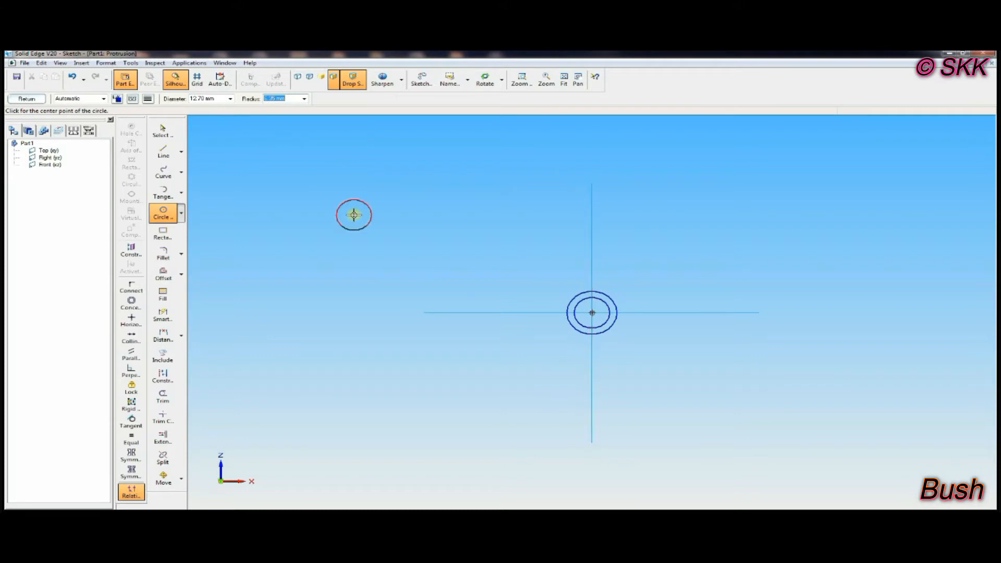
# - Extrude the ring profile 25 mm symmetrically about the sketch plane and finish the protrusion
pyautogui.click(40, 99)
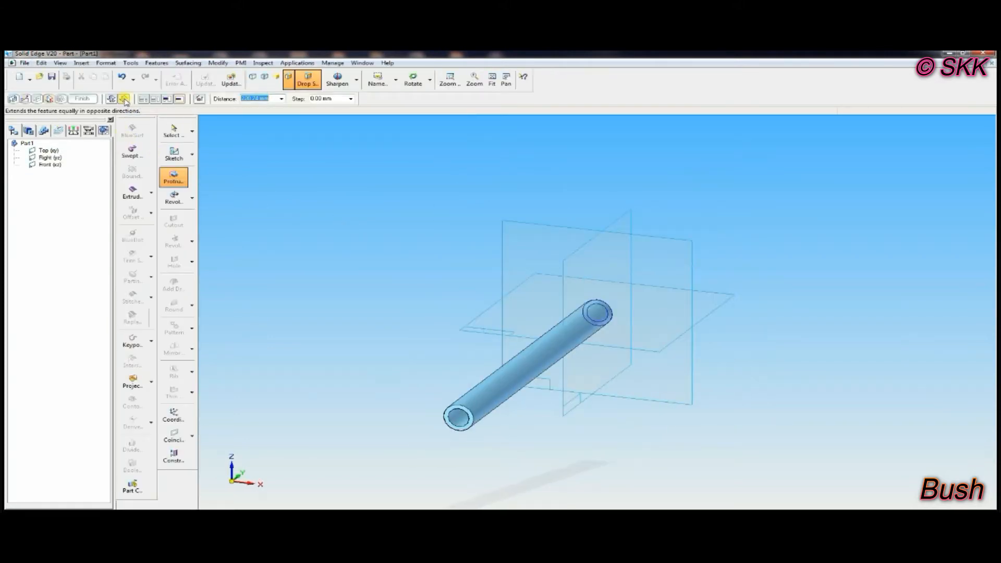
pyautogui.click(124, 98)
pyautogui.write('25')
pyautogui.press('Return')
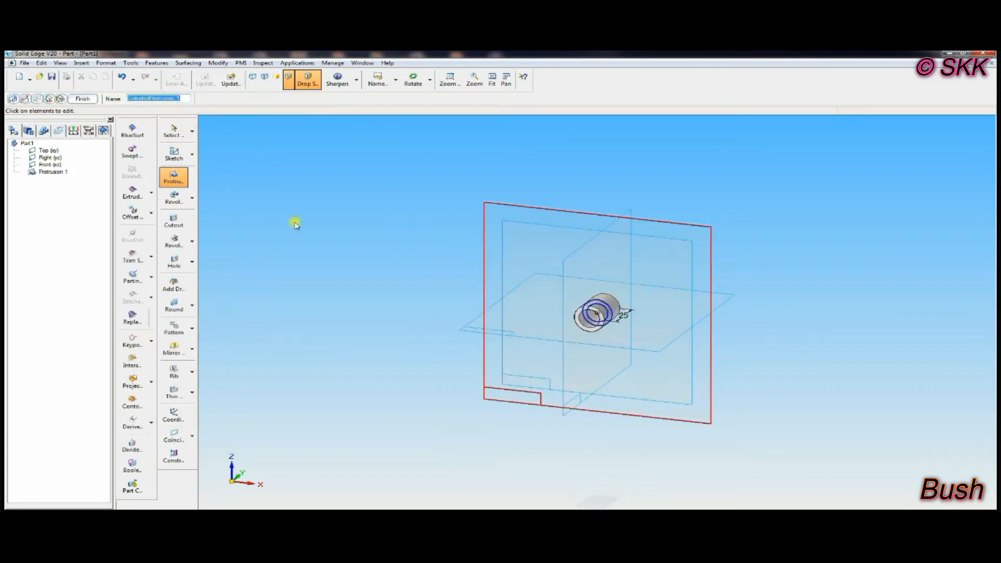
pyautogui.click(85, 101)
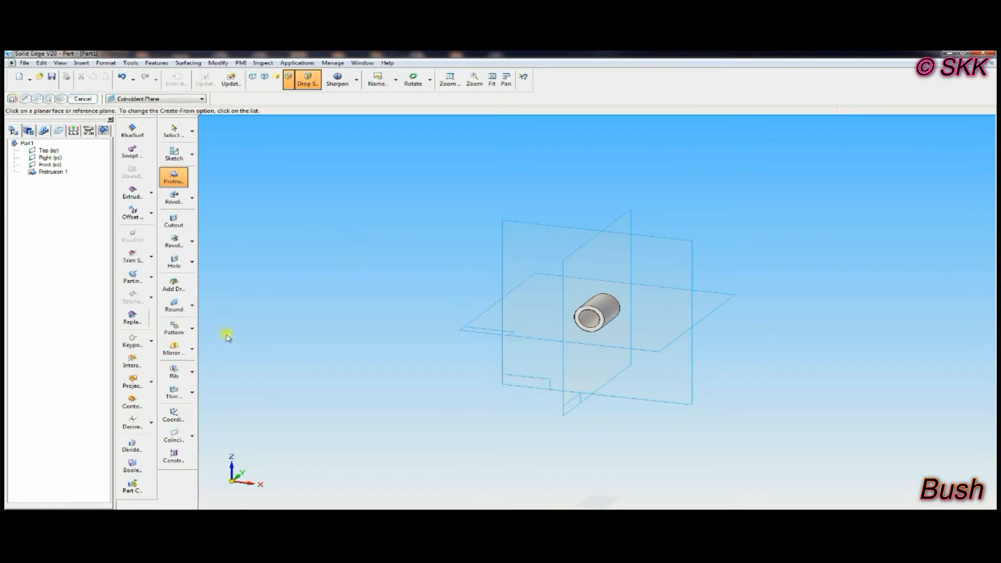
# - Cut a 2 mm diameter oil hole through one side of the bush, centred on the origin of the Right (yz) plane
pyautogui.hotkey('alt', 'Tab')
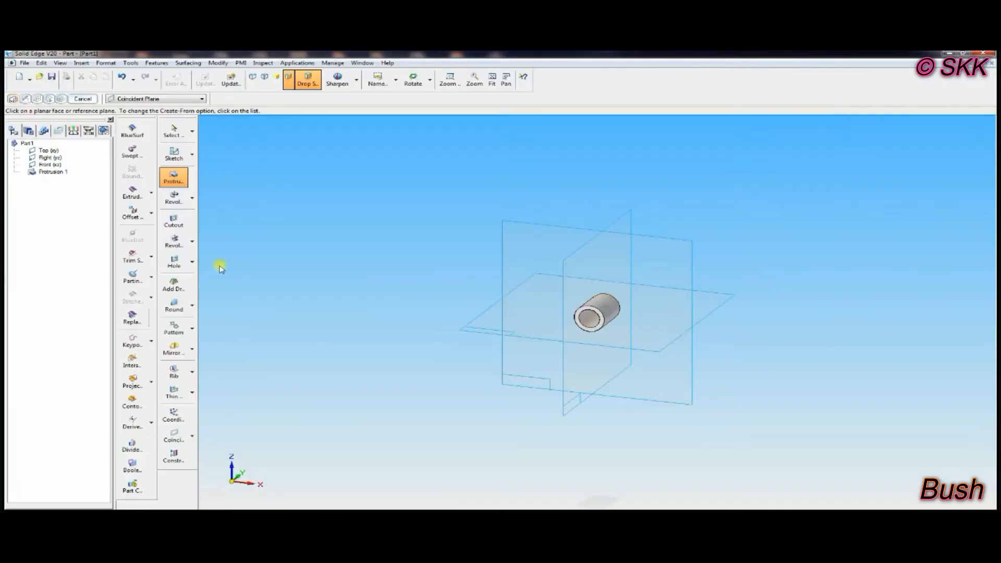
pyautogui.click(174, 221)
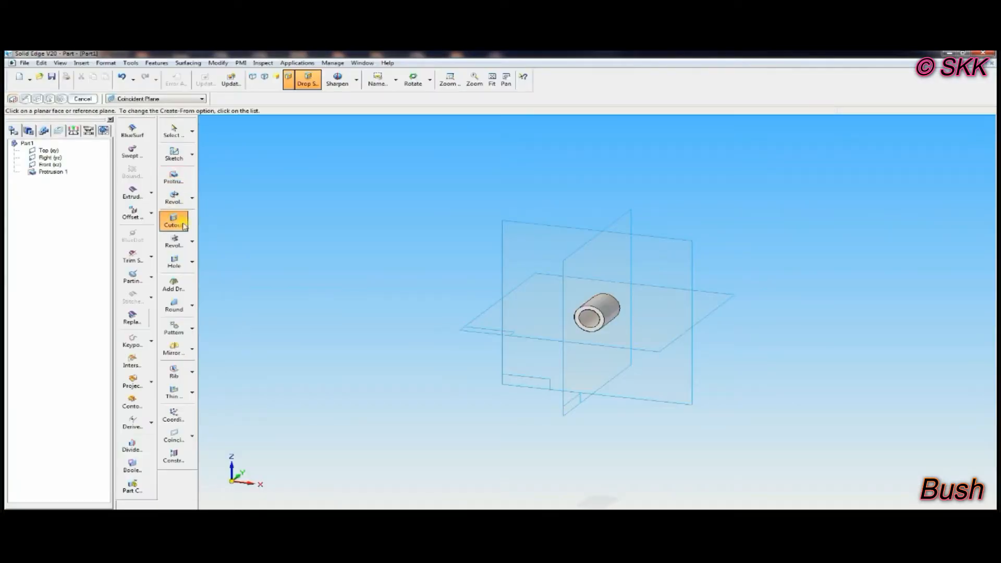
pyautogui.click(583, 246)
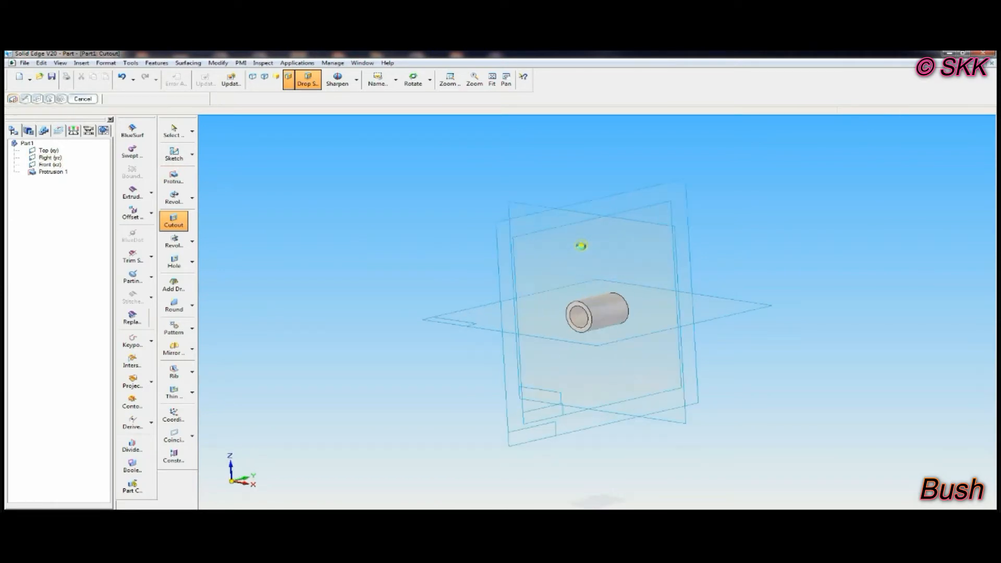
pyautogui.click(163, 213)
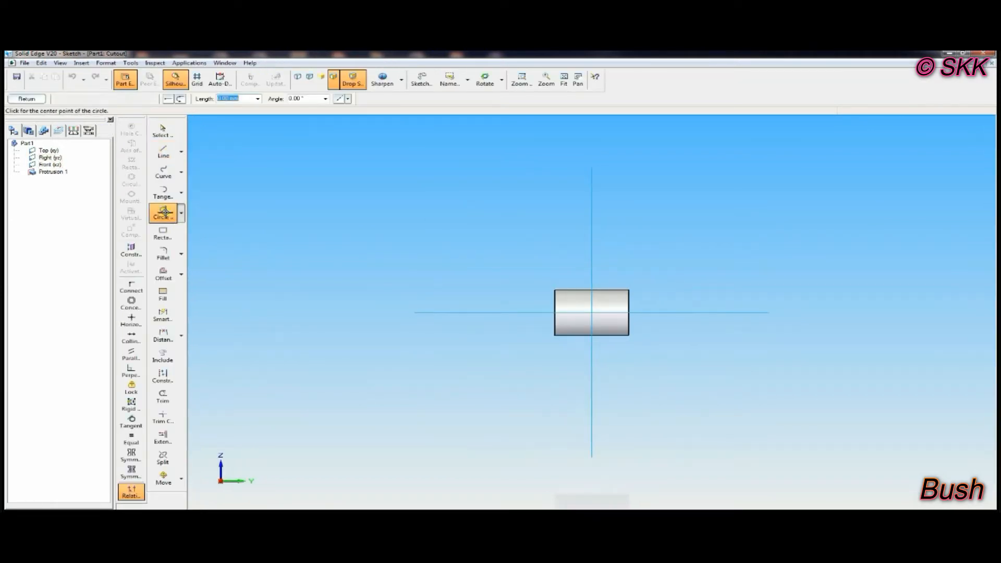
pyautogui.write('2')
pyautogui.press('Tab')
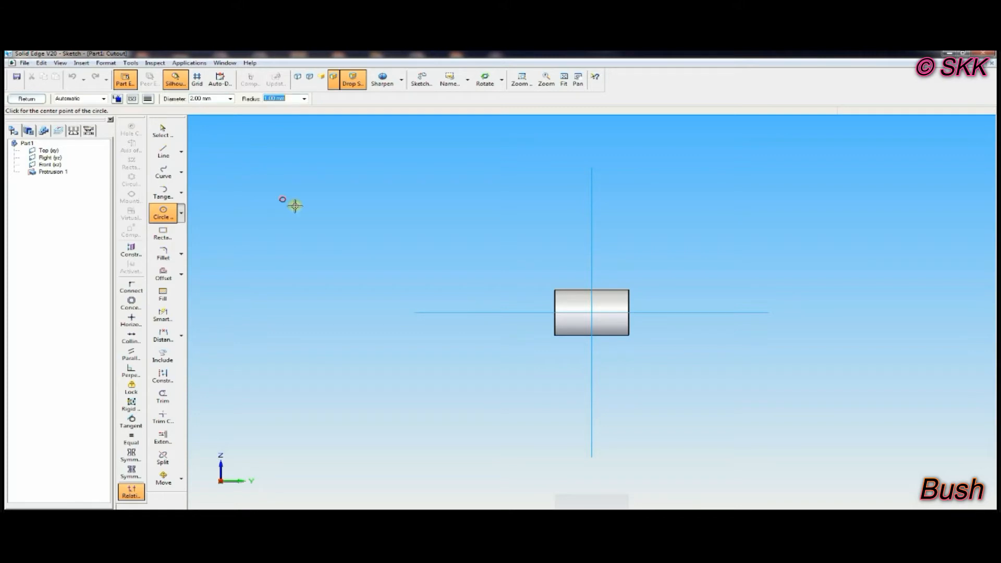
pyautogui.click(593, 312)
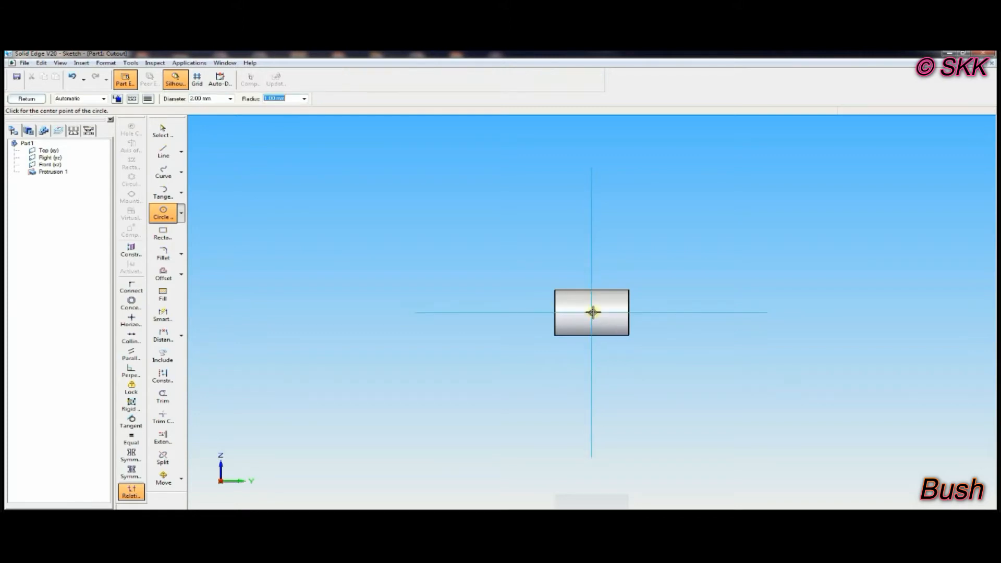
pyautogui.click(44, 101)
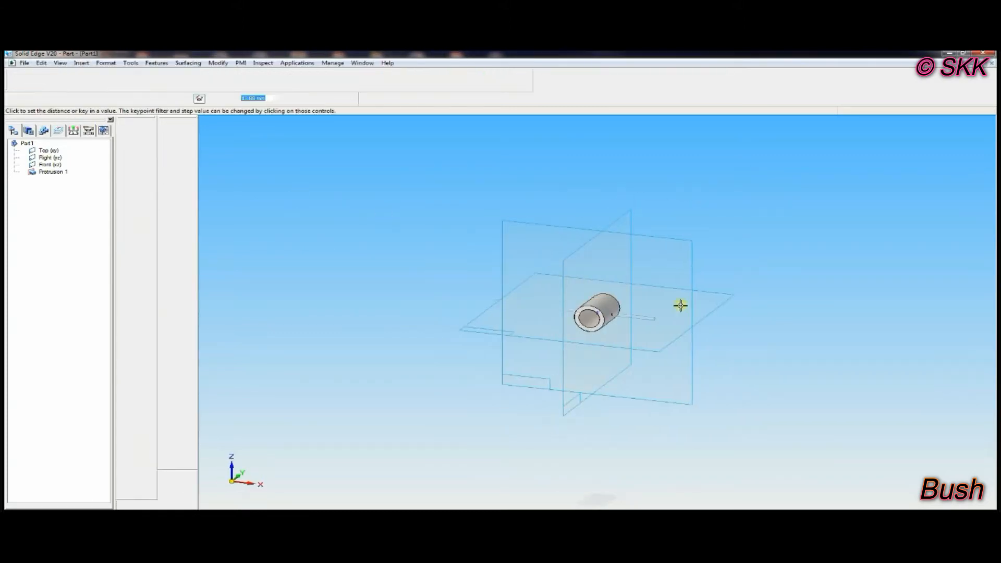
pyautogui.click(729, 316)
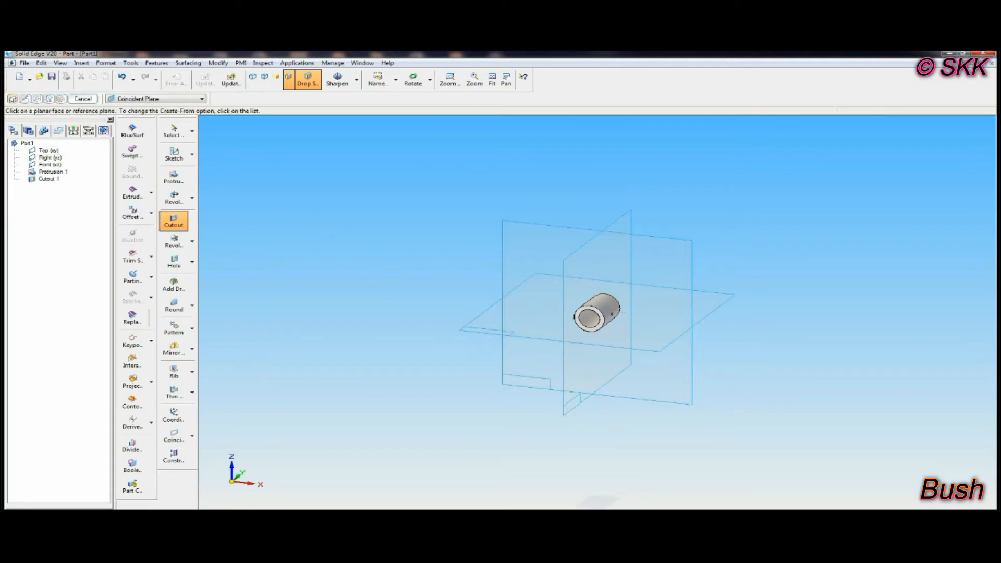
# - Start another cutout on the Right (yz) plane and sketch a long horizontal rectangle around the oil hole
pyautogui.hotkey('alt', 'Tab')
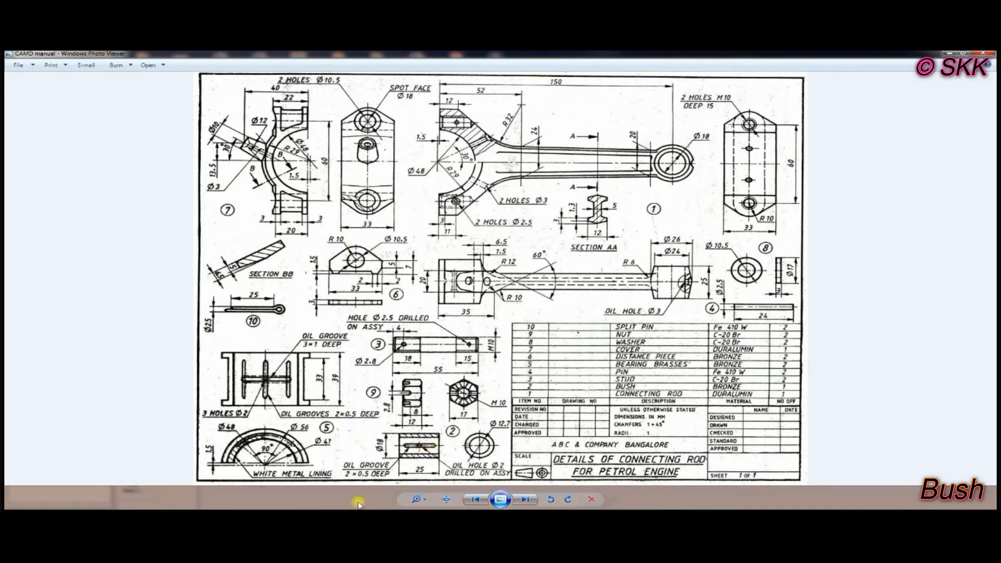
pyautogui.click(305, 471)
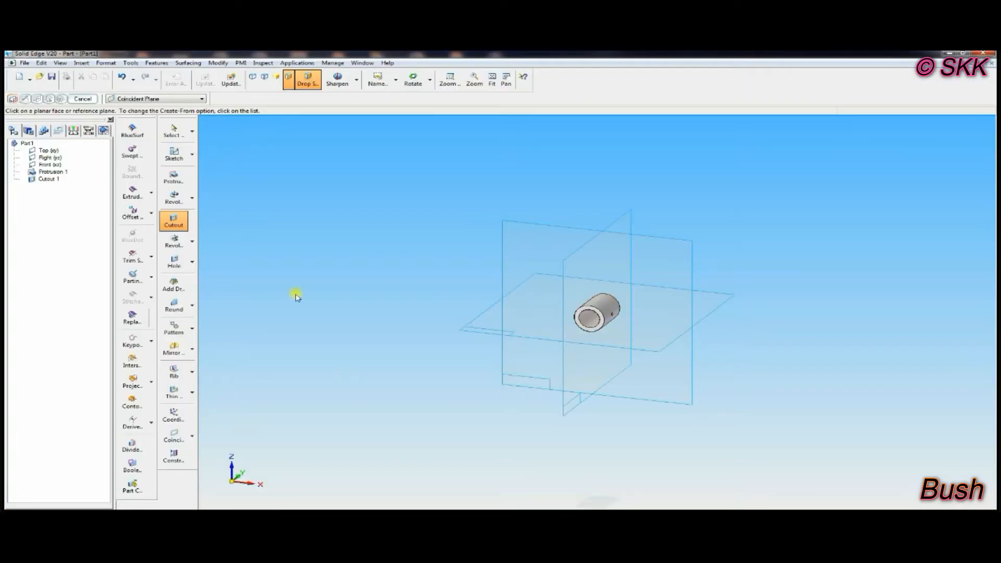
pyautogui.click(172, 224)
pyautogui.click(597, 248)
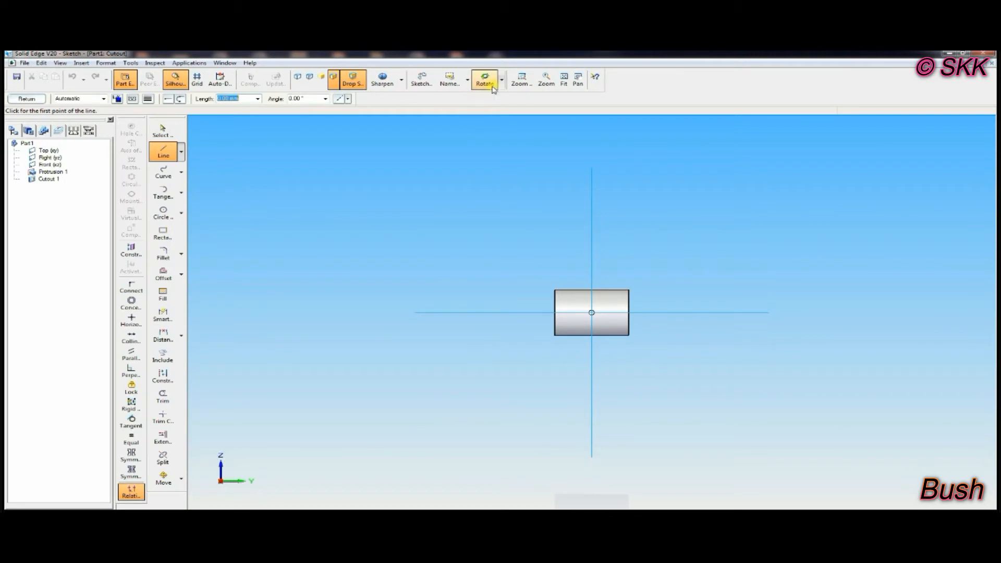
pyautogui.click(521, 80)
pyautogui.moveTo(527, 253); pyautogui.dragTo(704, 362)
pyautogui.click(159, 235)
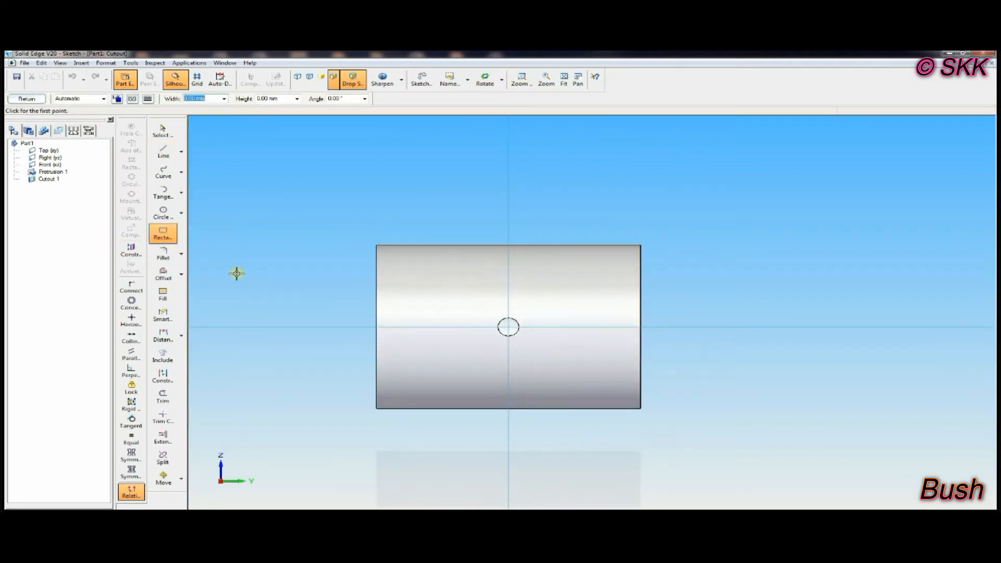
pyautogui.click(418, 311)
pyautogui.click(416, 343)
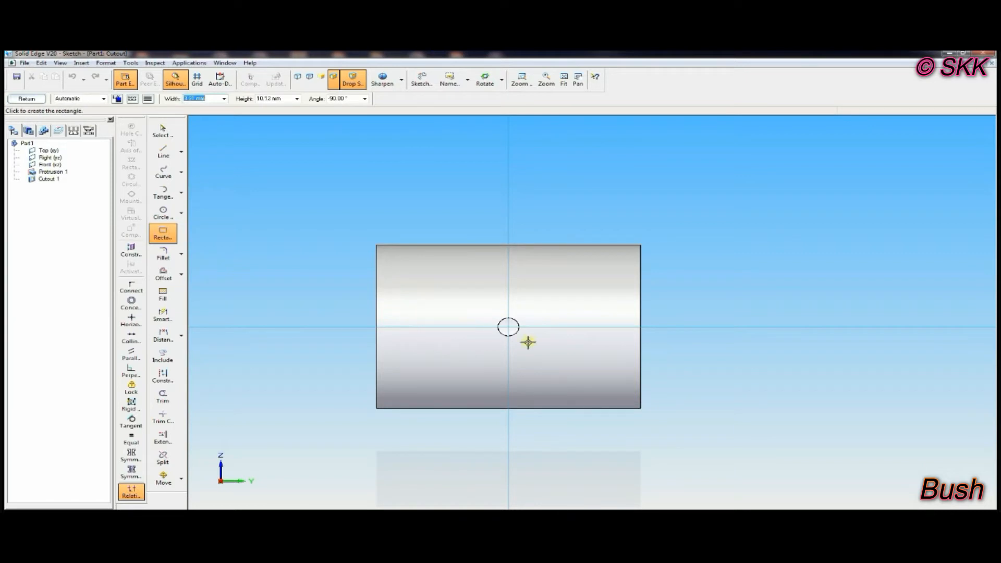
pyautogui.click(616, 342)
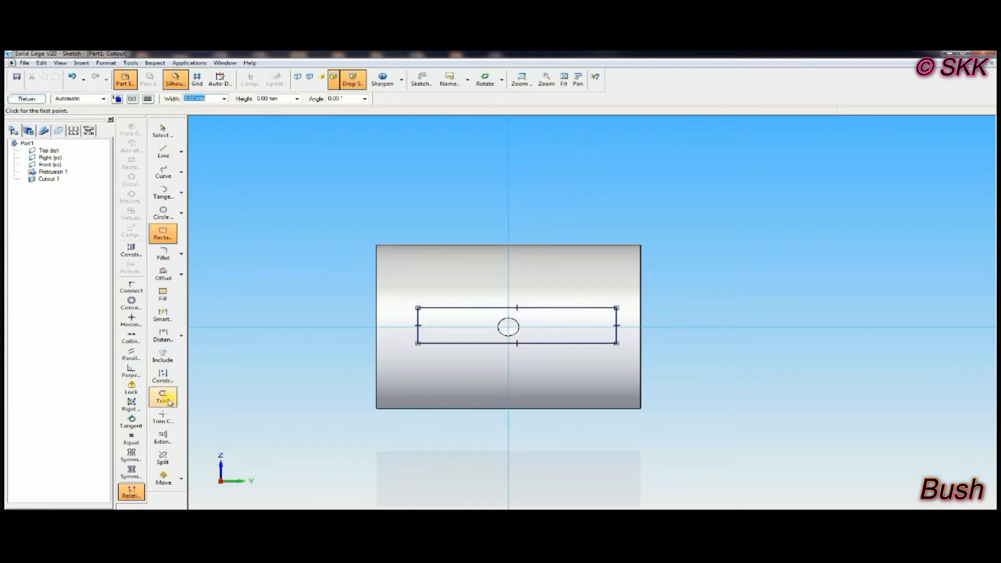
# - Centre the rectangle on the oil hole by connecting its side and upper edge midpoints to the reference axes
pyautogui.click(133, 288)
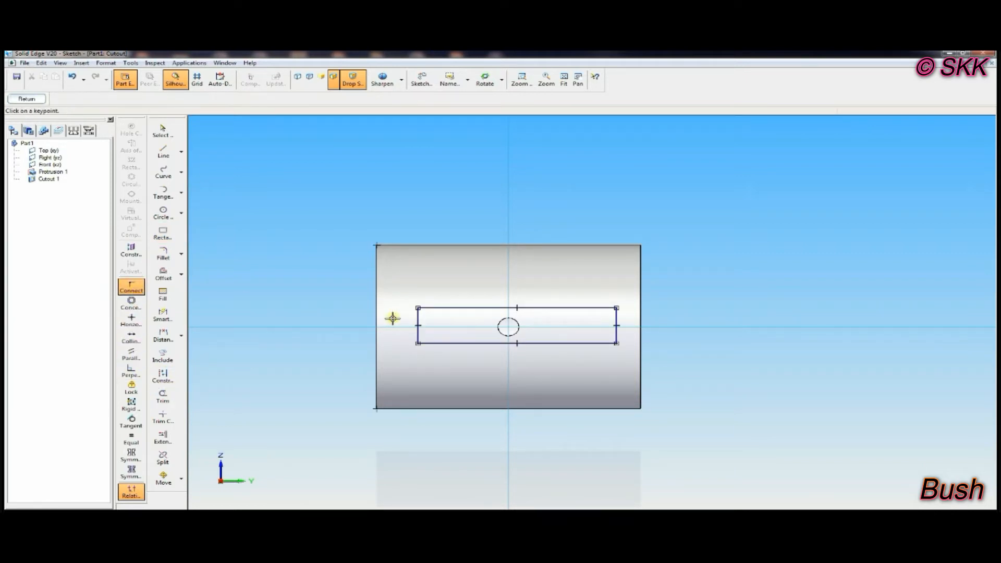
pyautogui.click(422, 327)
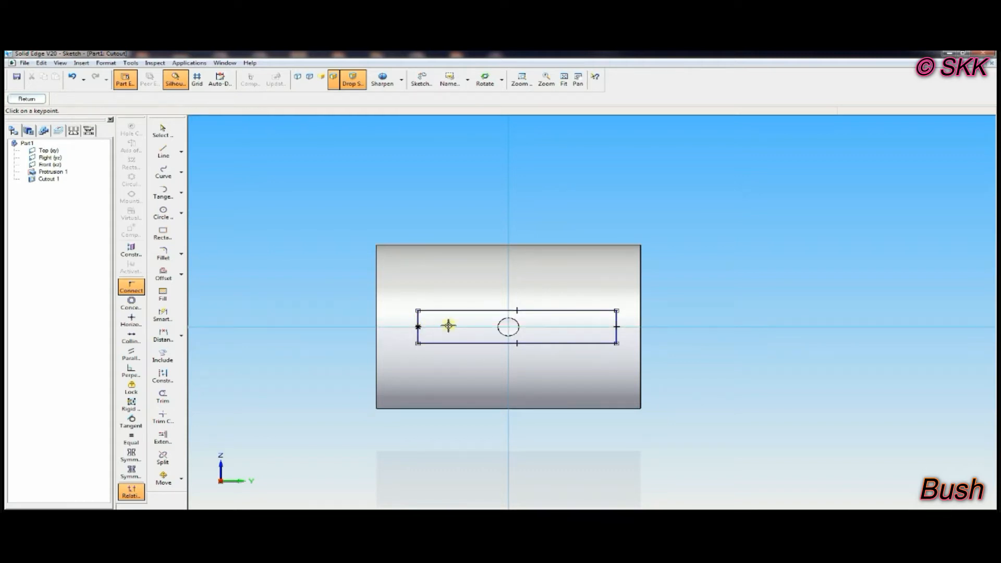
pyautogui.click(510, 308)
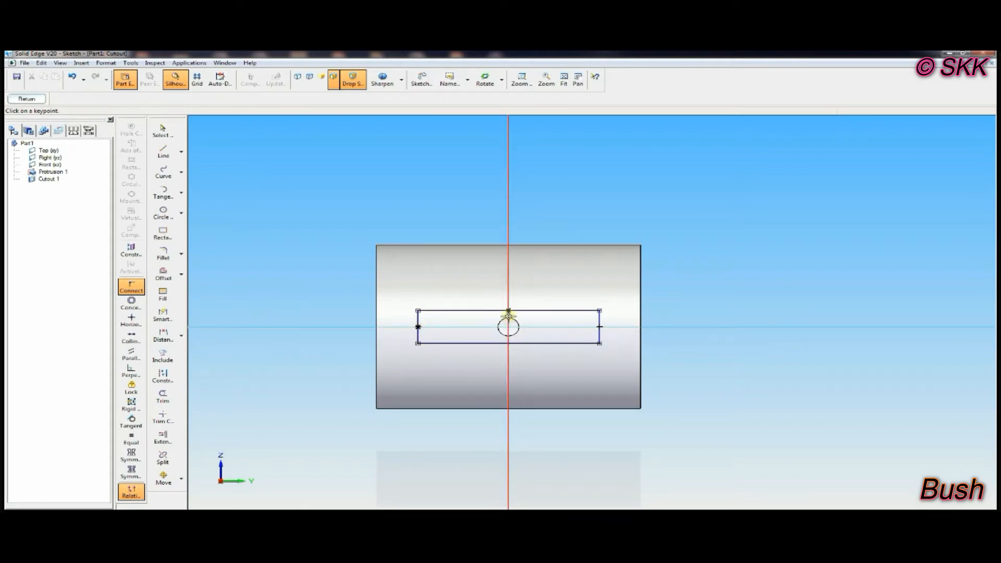
# - Dimension the oil groove rectangle to 2 mm high and 18 mm long
pyautogui.click(162, 314)
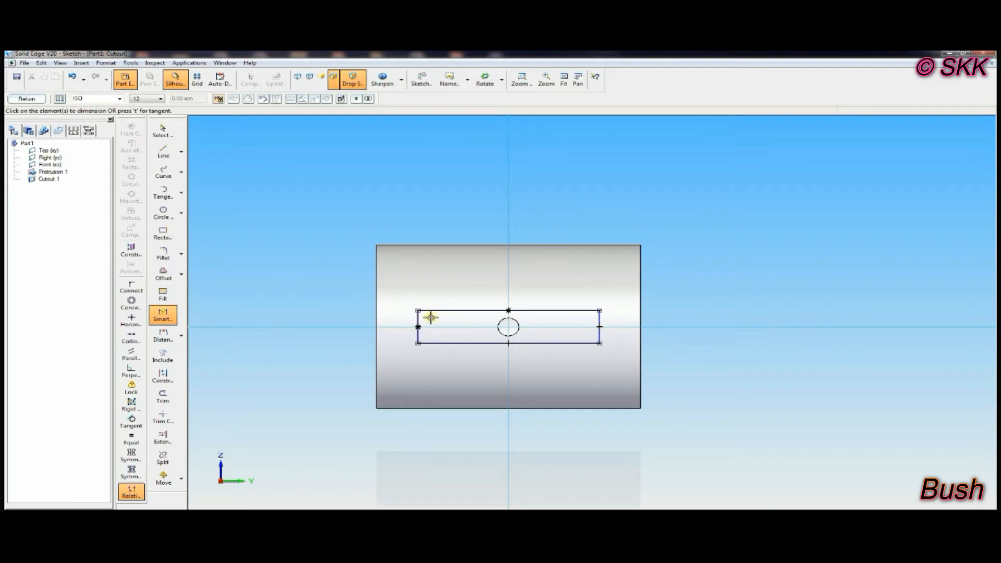
pyautogui.click(418, 325)
pyautogui.click(399, 318)
pyautogui.write('2')
pyautogui.press('Return')
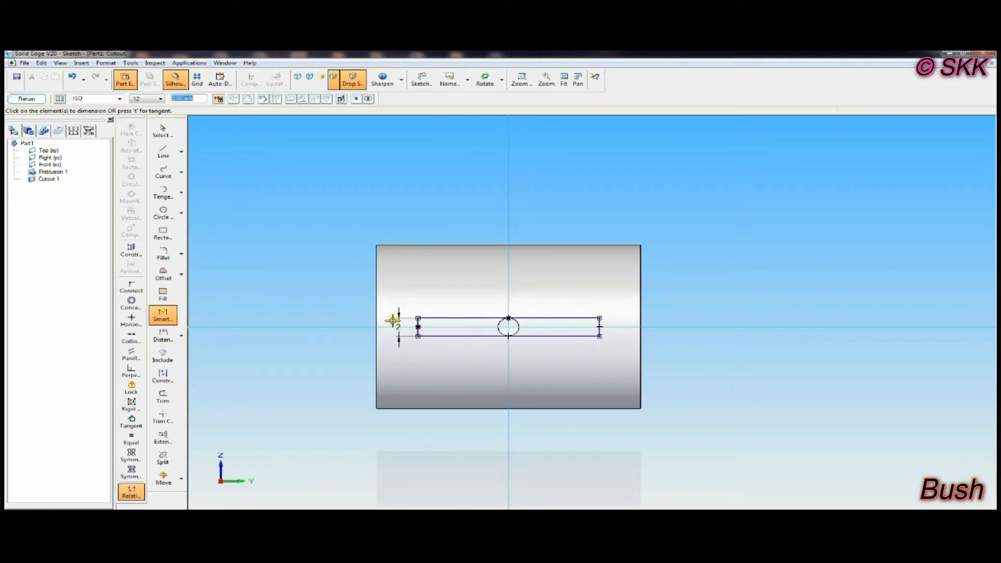
pyautogui.click(470, 317)
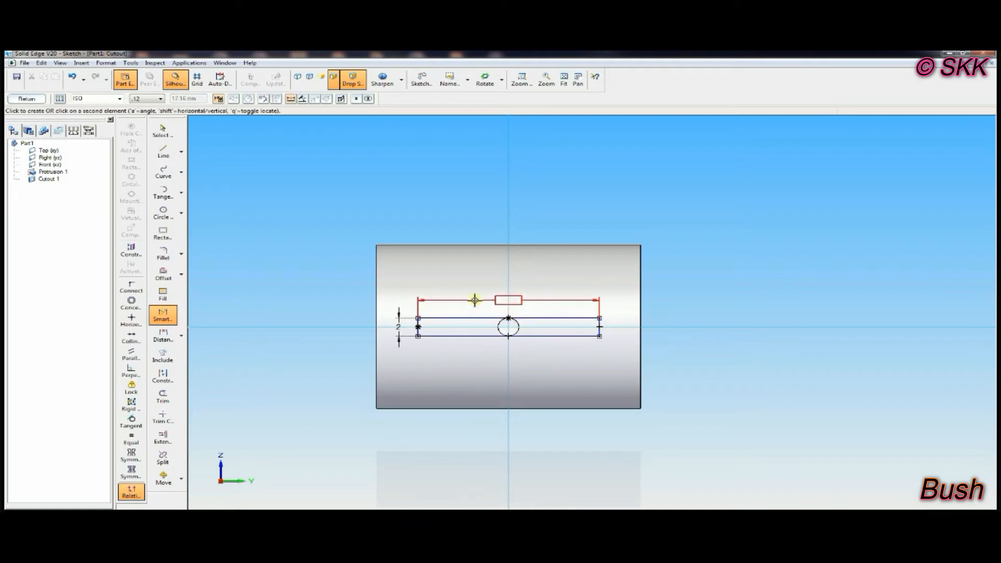
pyautogui.click(474, 300)
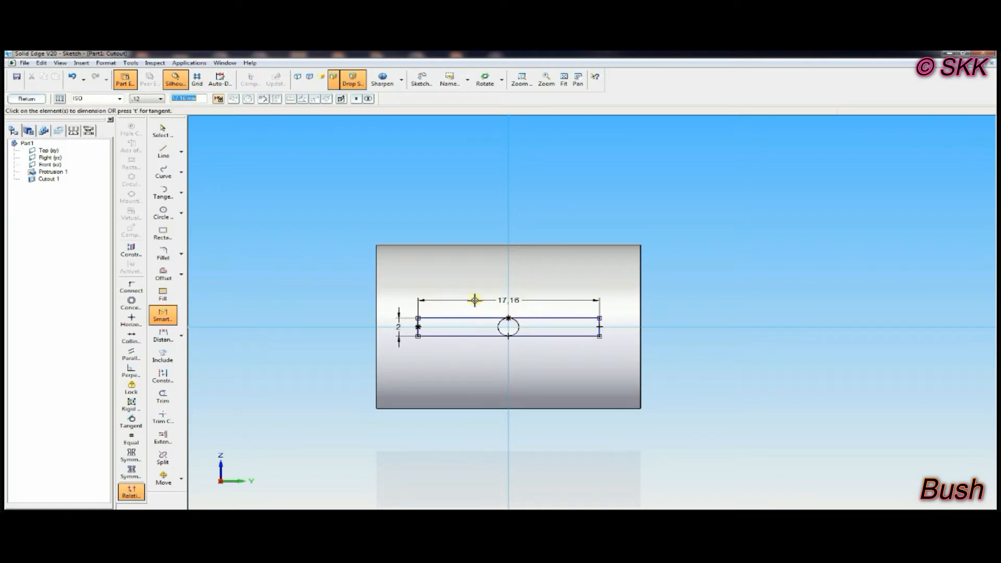
pyautogui.write('18')
pyautogui.press('Return')
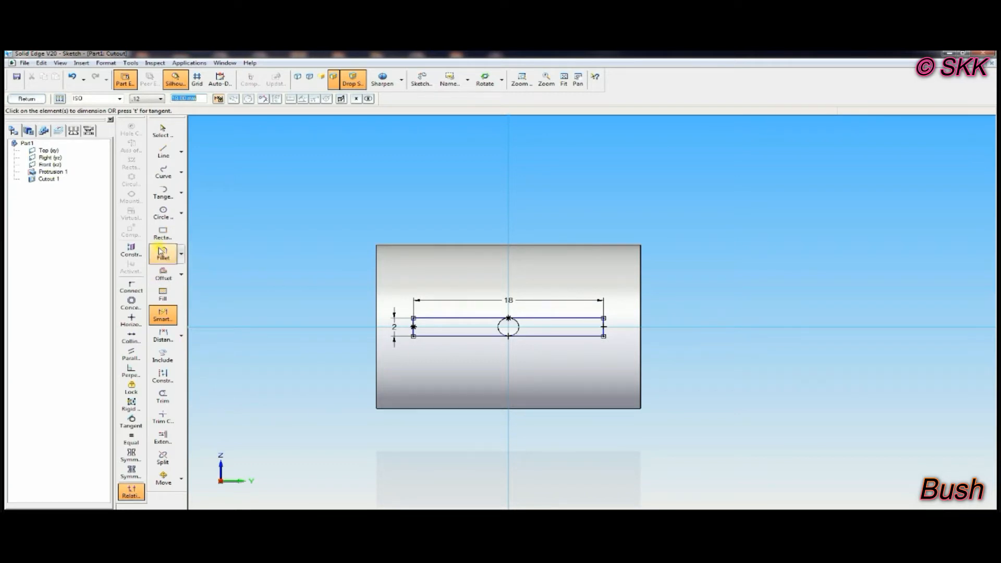
# - Trim away both short end lines of the oil groove rectangle, leaving its two long sides
pyautogui.click(163, 396)
pyautogui.click(413, 324)
pyautogui.click(603, 325)
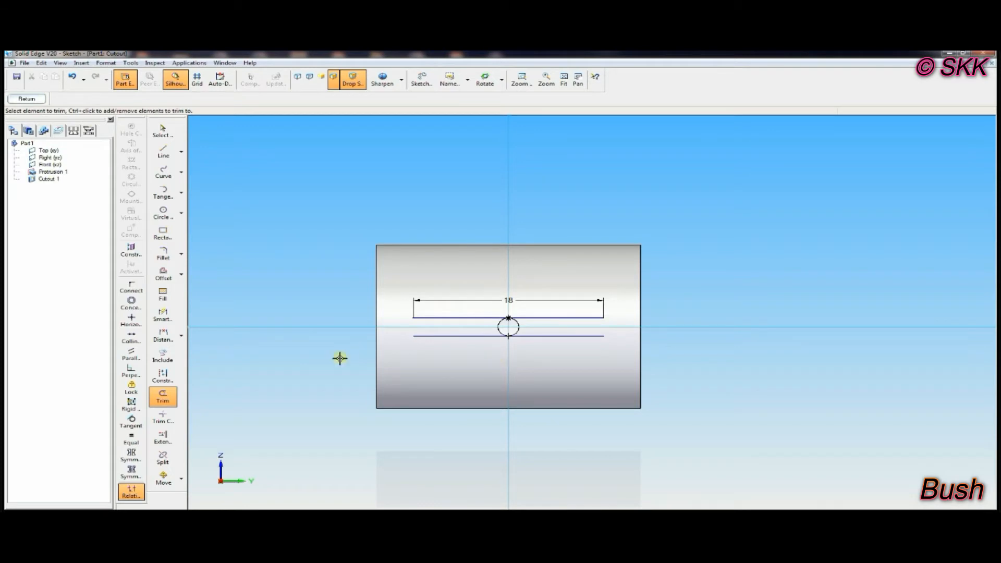
# - Close both ends of the oil groove profile with tangent arcs joining its upper and lower lines
pyautogui.click(182, 194)
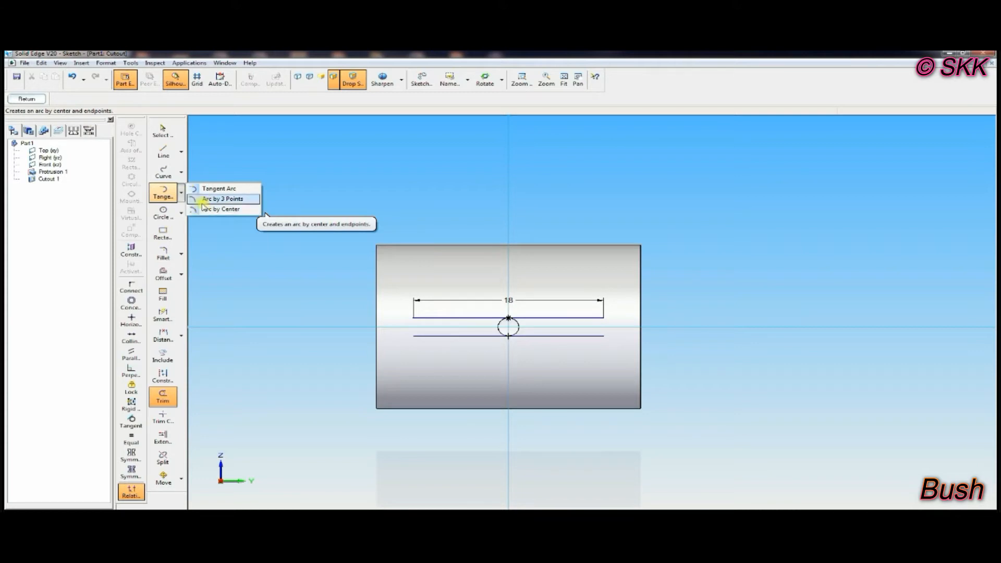
pyautogui.click(205, 189)
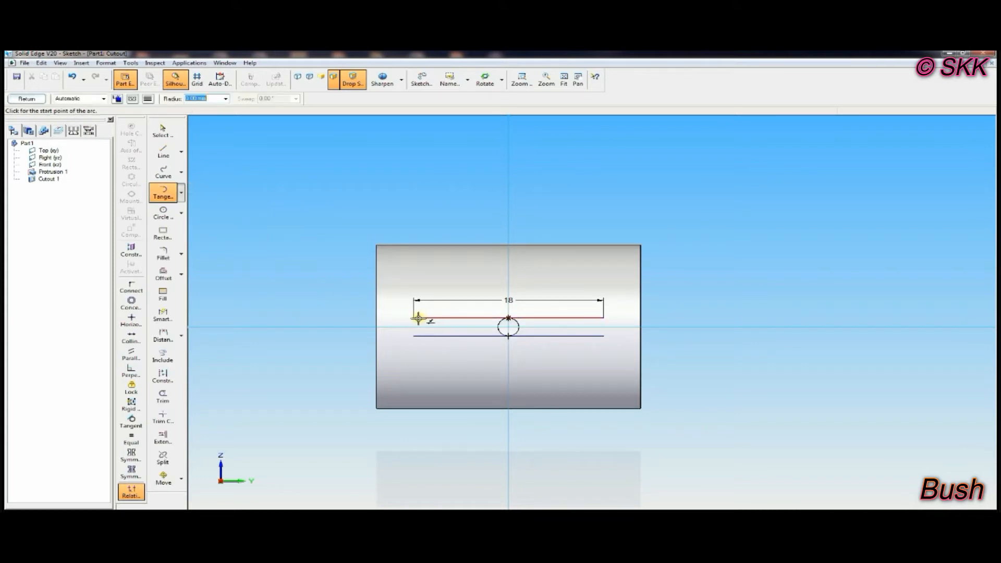
pyautogui.click(412, 317)
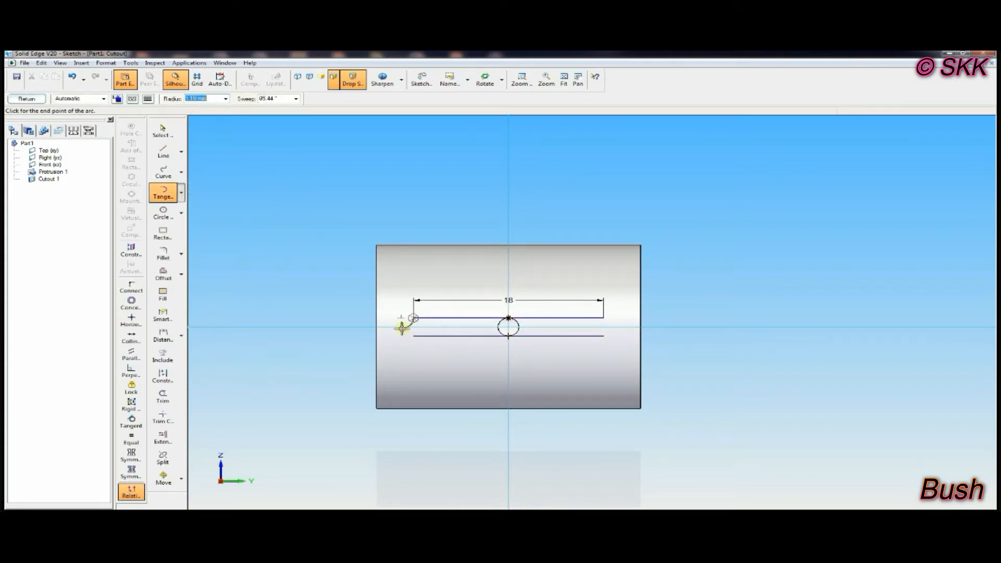
pyautogui.click(413, 337)
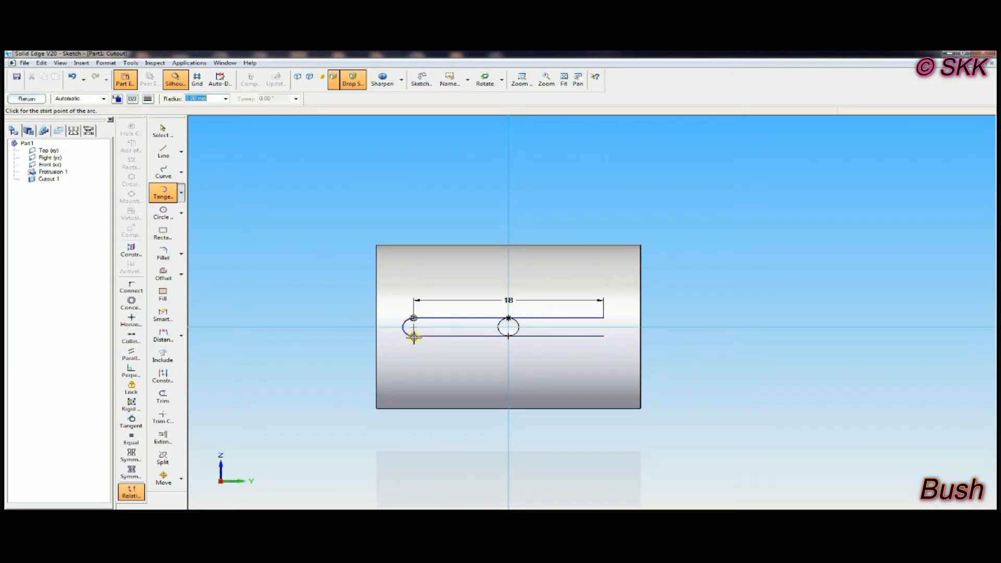
pyautogui.click(603, 318)
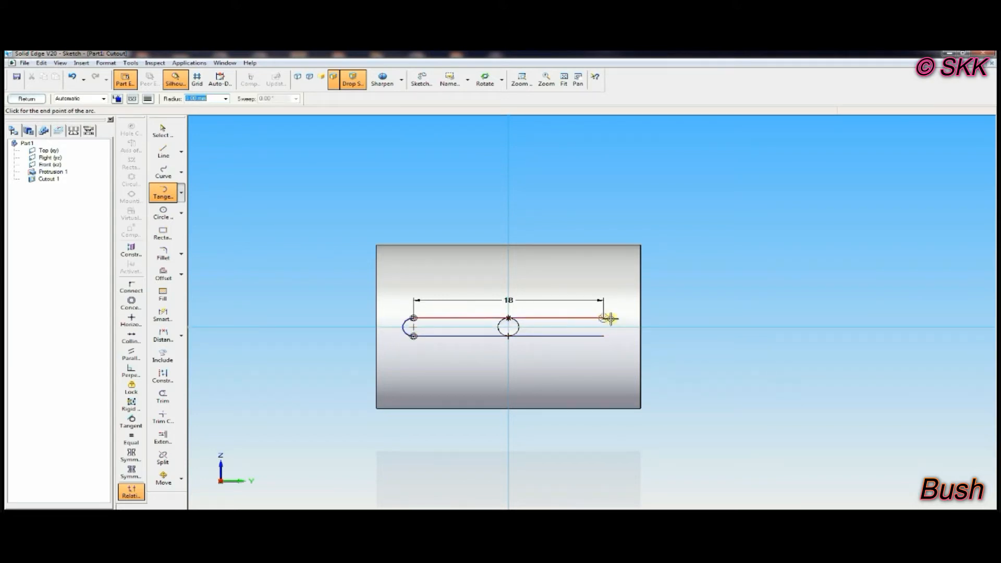
pyautogui.click(603, 336)
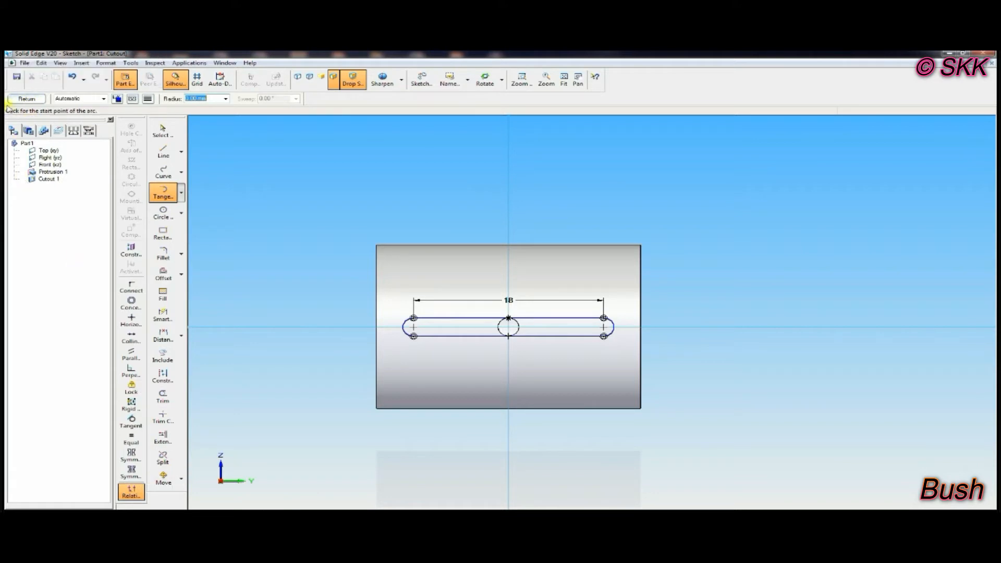
# - Finish the groove sketch and cut it to a distance of 12.7/2+0.5 mm toward the side with the oil hole
pyautogui.click(21, 99)
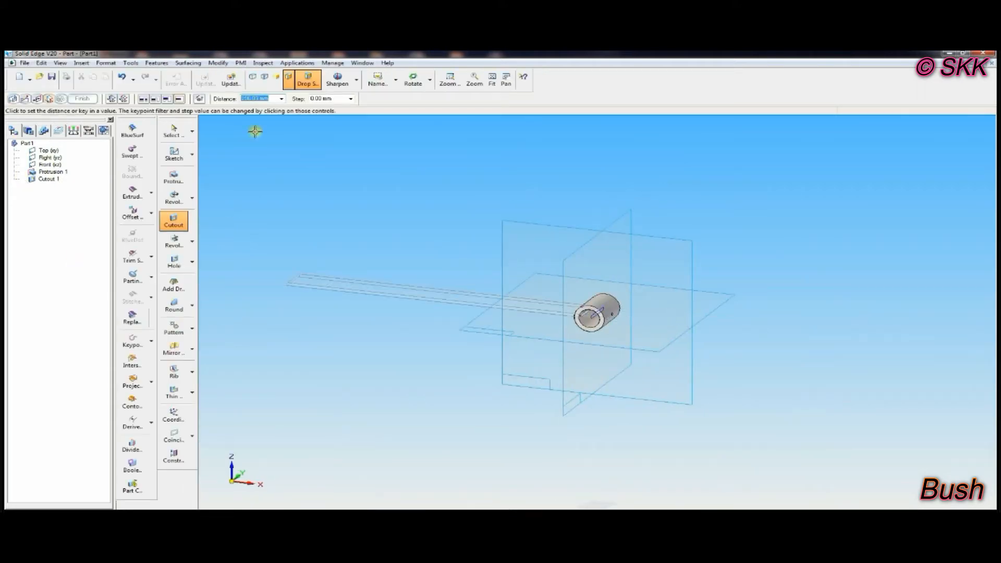
pyautogui.click(253, 99)
pyautogui.moveTo(265, 100); pyautogui.dragTo(232, 97)
pyautogui.write('12.7/2+0.5')
pyautogui.press('Return')
pyautogui.click(734, 294)
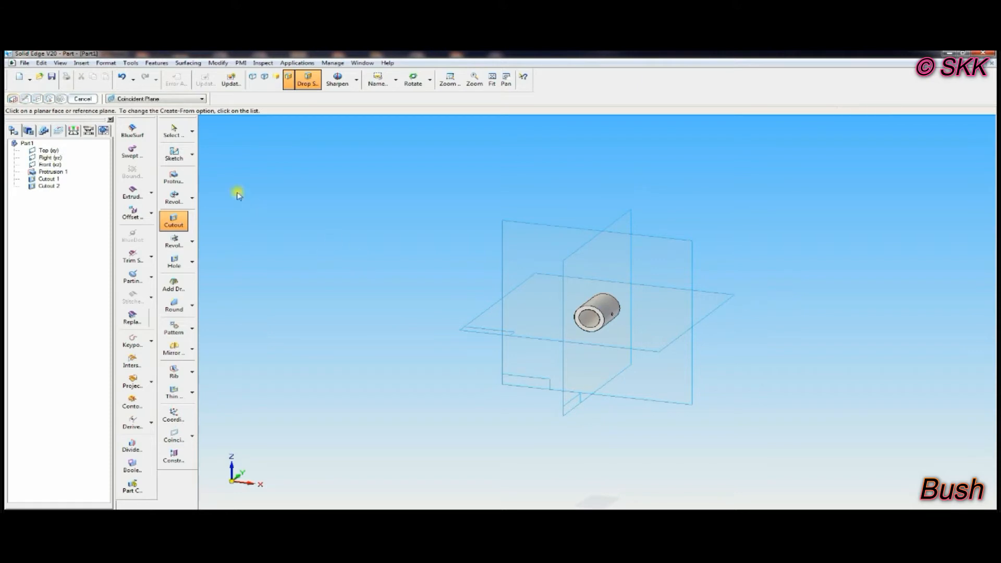
# - Show the shaded bush in the iso view and save the part as Bush.par in the connecting rod folder
pyautogui.moveTo(723, 281); pyautogui.dragTo(704, 290, button='middle')
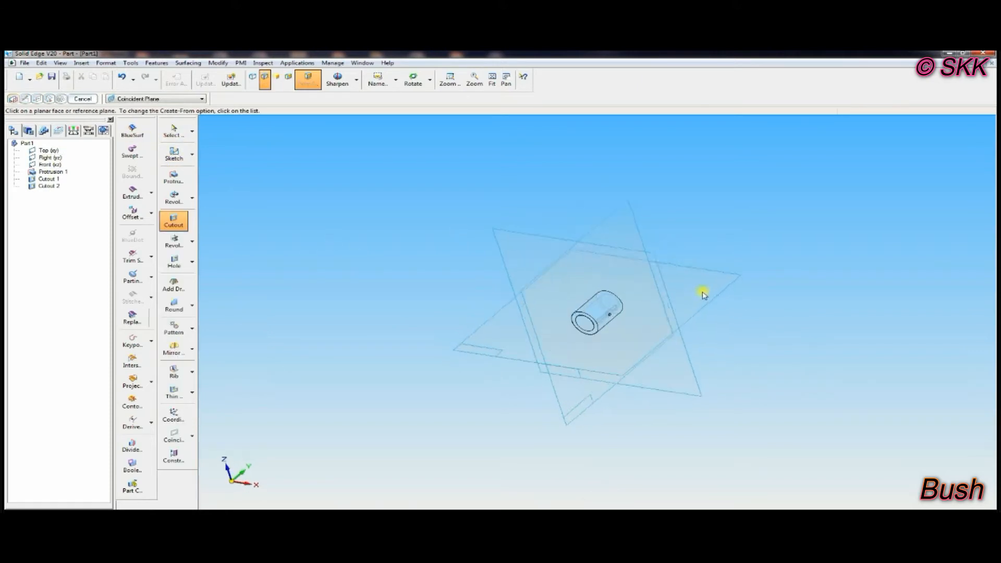
pyautogui.click(288, 78)
pyautogui.click(395, 79)
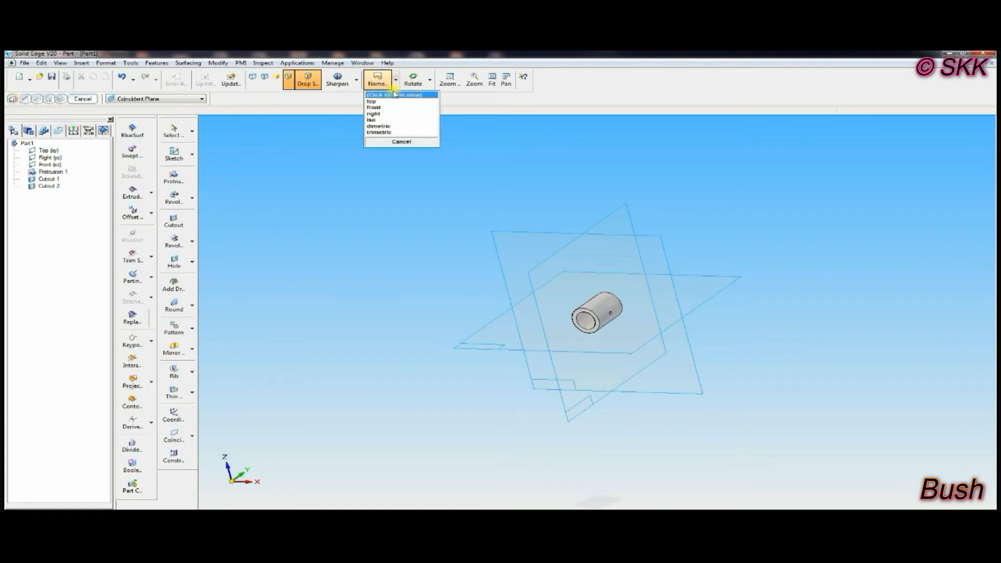
pyautogui.click(404, 115)
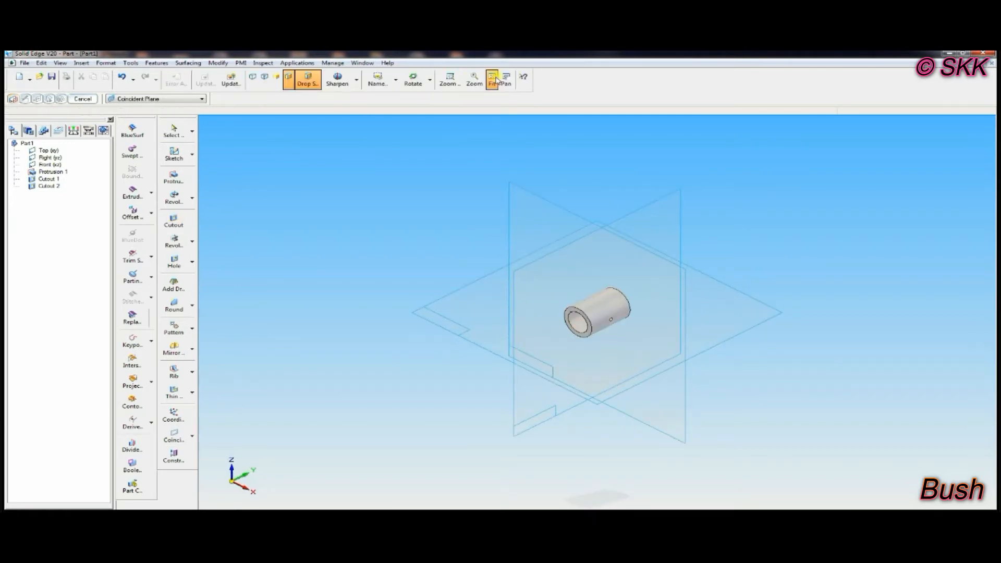
pyautogui.click(52, 77)
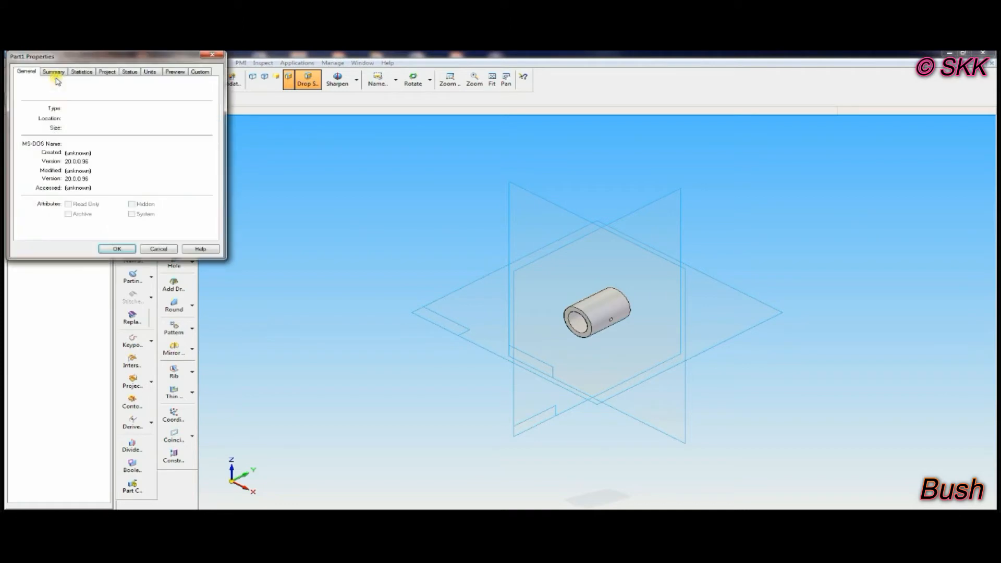
pyautogui.click(116, 249)
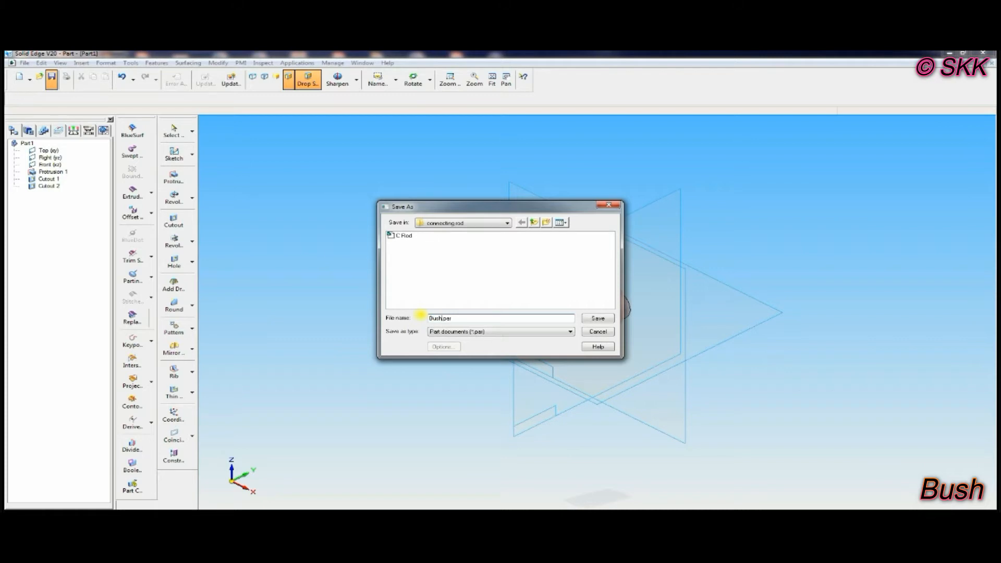
pyautogui.click(596, 319)
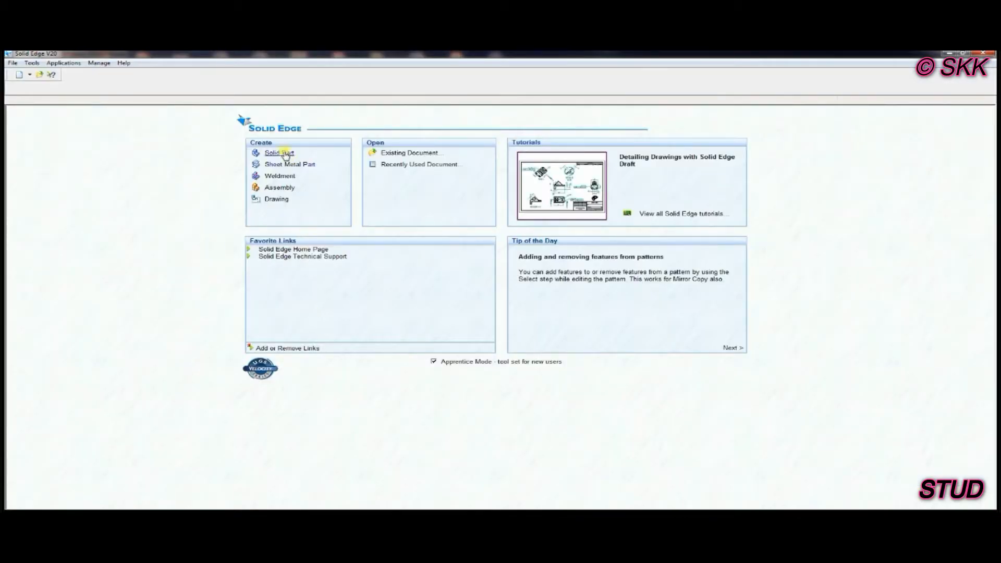
# - Create a new solid part and sketch a 10 mm diameter protrusion circle at the origin of the Right (yz) plane
pyautogui.click(281, 153)
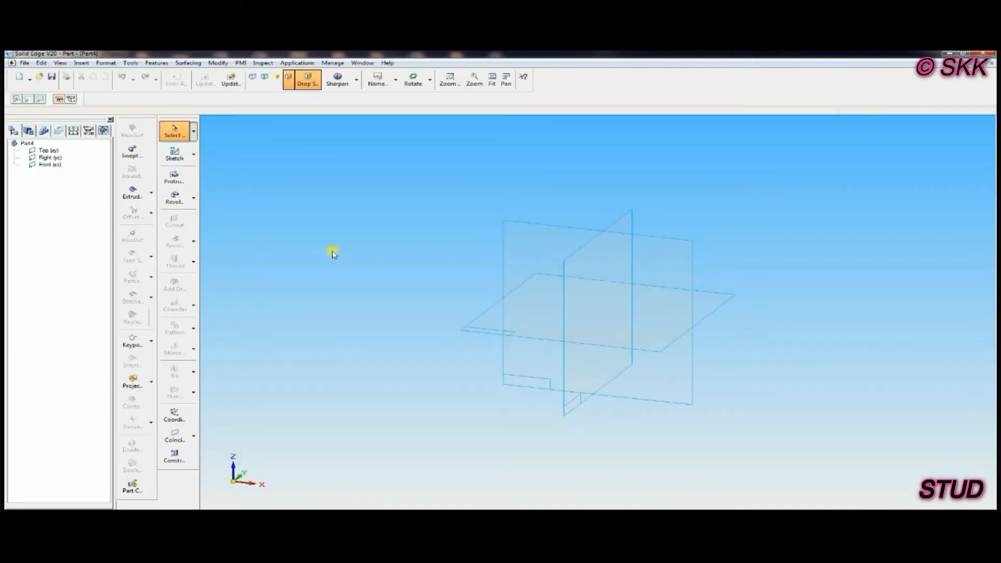
pyautogui.click(176, 180)
pyautogui.click(579, 255)
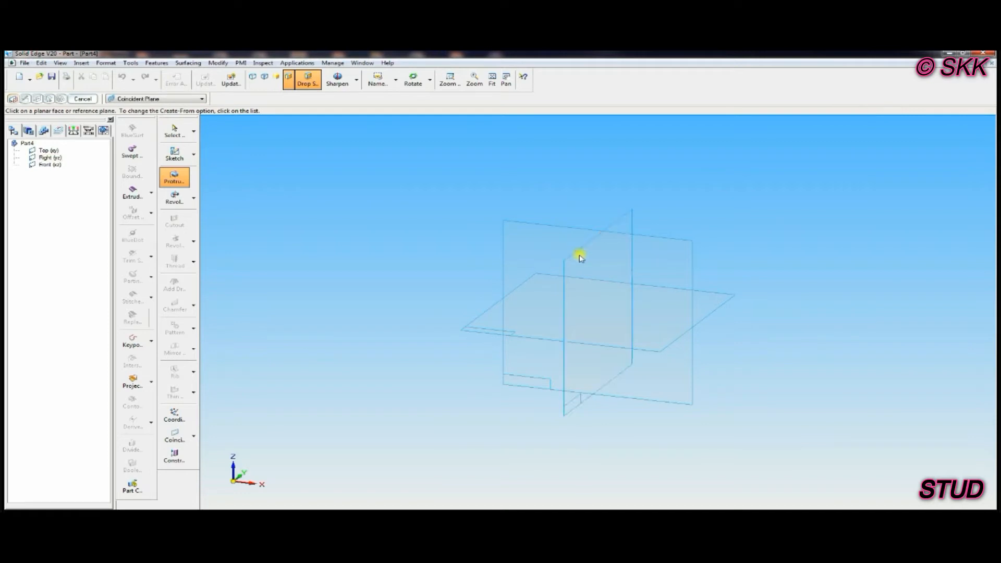
pyautogui.click(163, 212)
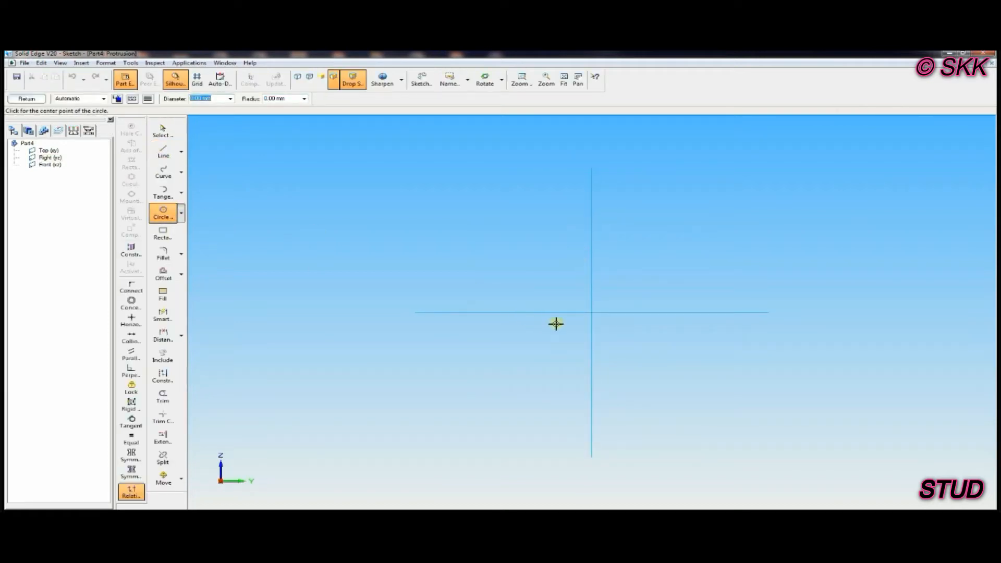
pyautogui.click(591, 312)
pyautogui.write('10')
pyautogui.press('Return')
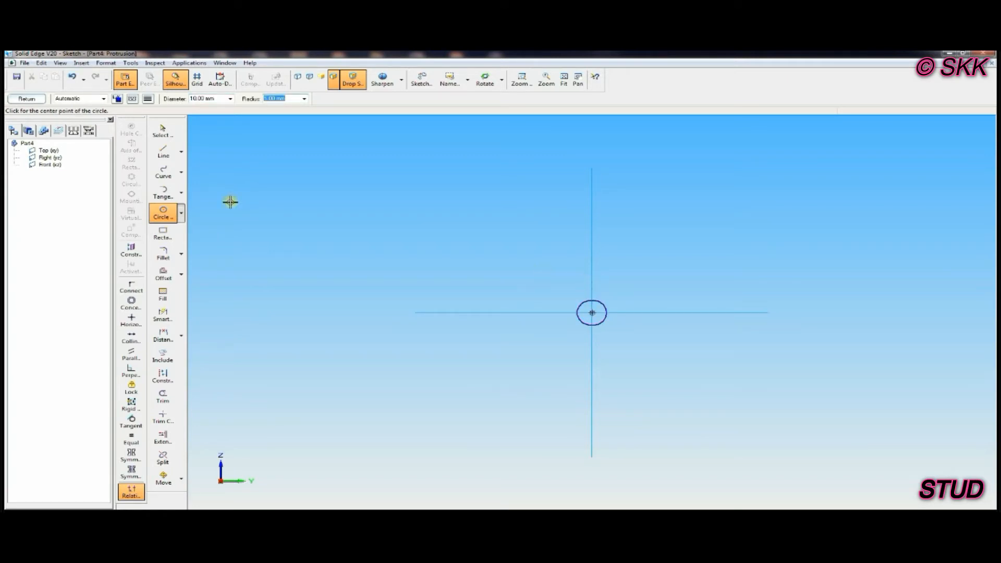
# - Extrude the stud's circle symmetrically about its plane to a total length of 55 mm
pyautogui.click(36, 99)
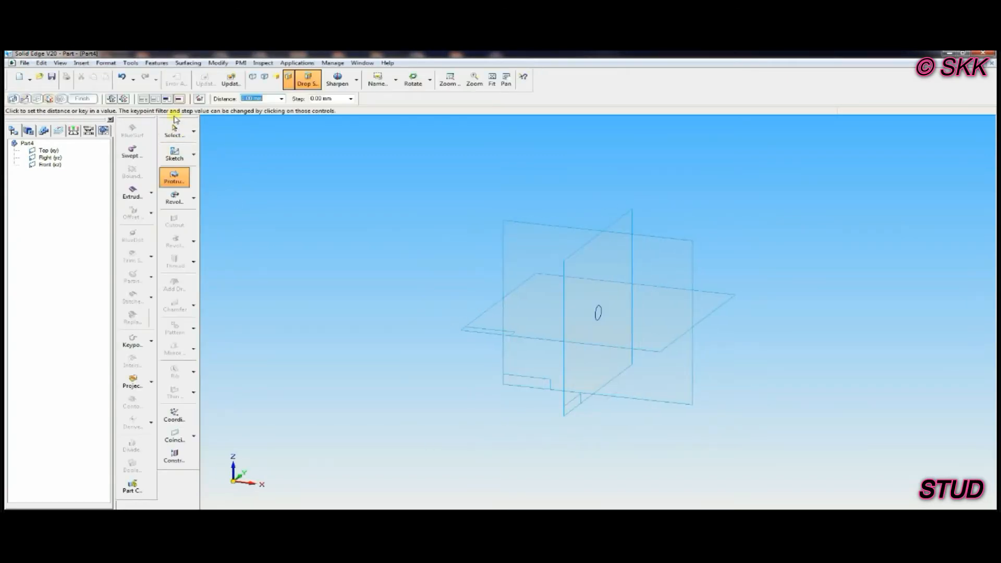
pyautogui.click(123, 99)
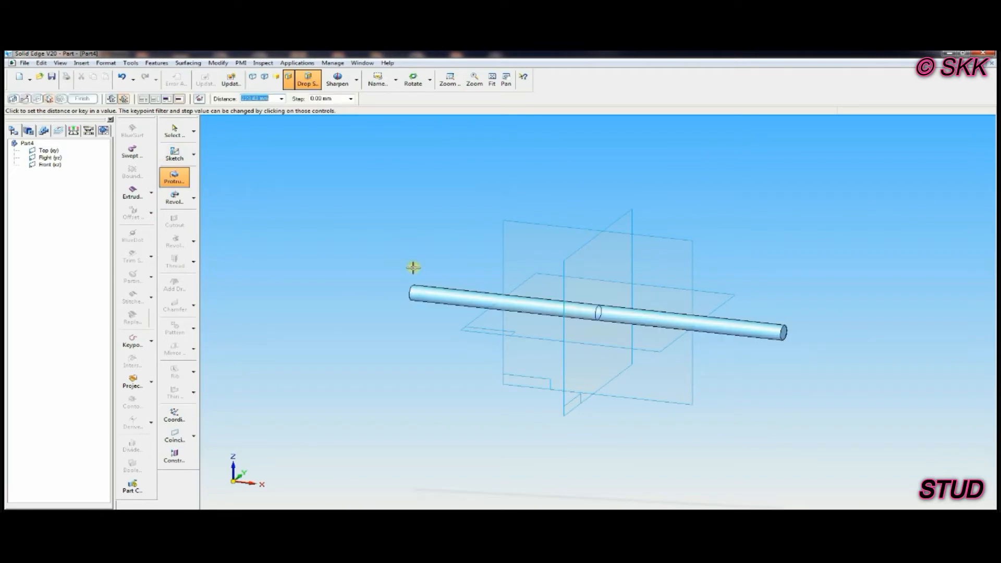
pyautogui.click(413, 267)
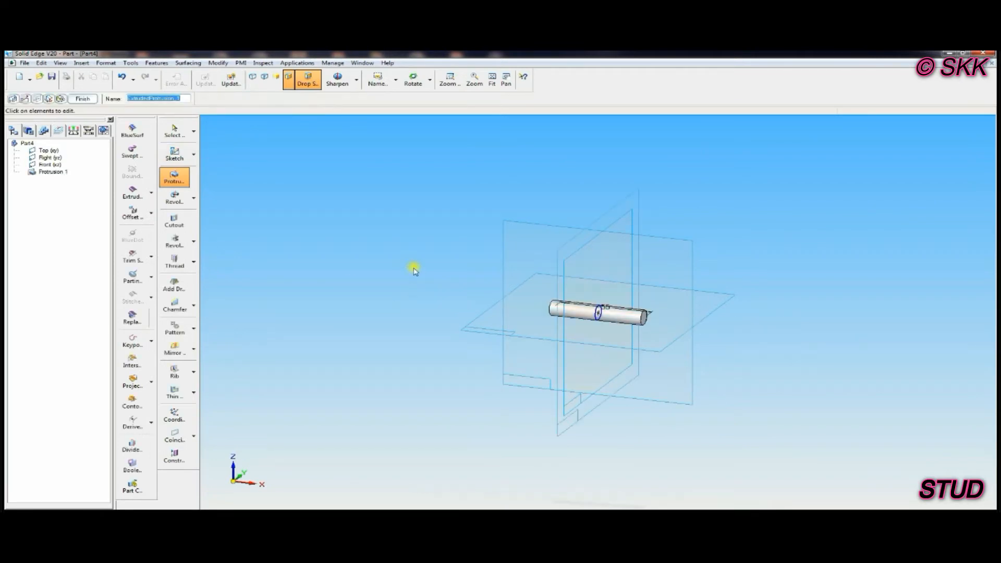
pyautogui.click(82, 98)
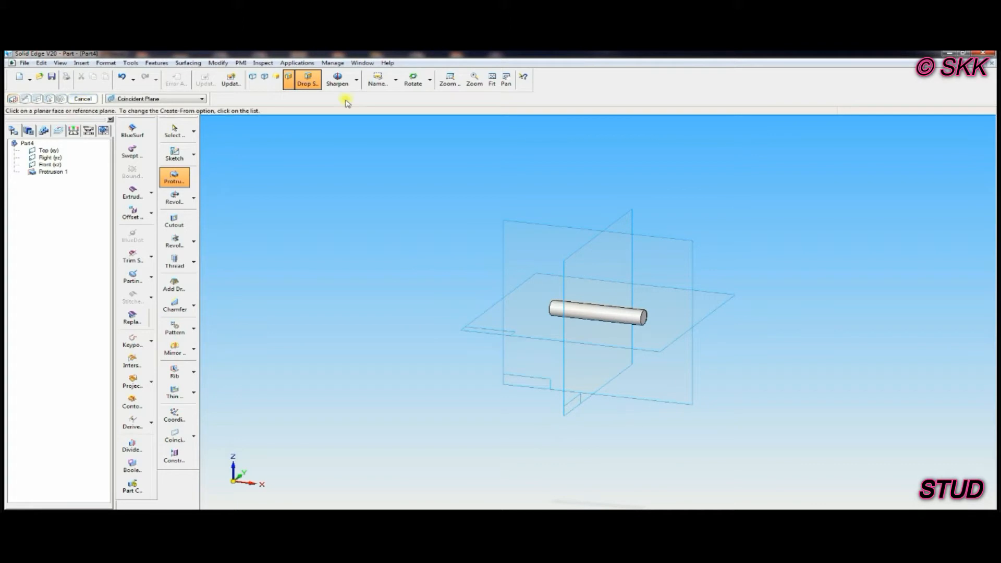
# - Consult the stud's drawing and sketch a 2.8 mm diameter cutout circle on the Front (xz) plane, on the stud's axis near its left end
pyautogui.hotkey('alt', 'Tab')
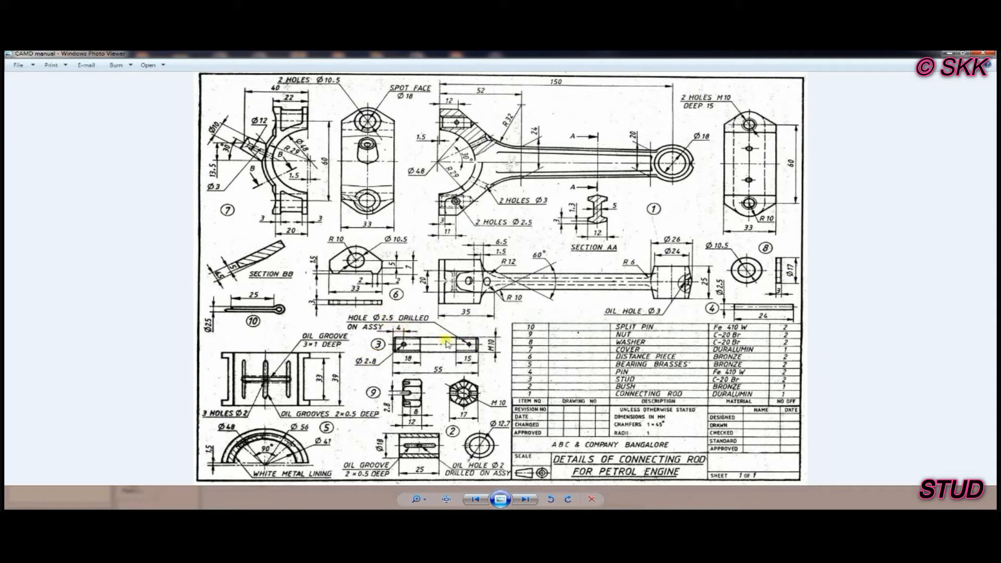
pyautogui.hotkey('alt', 'Tab')
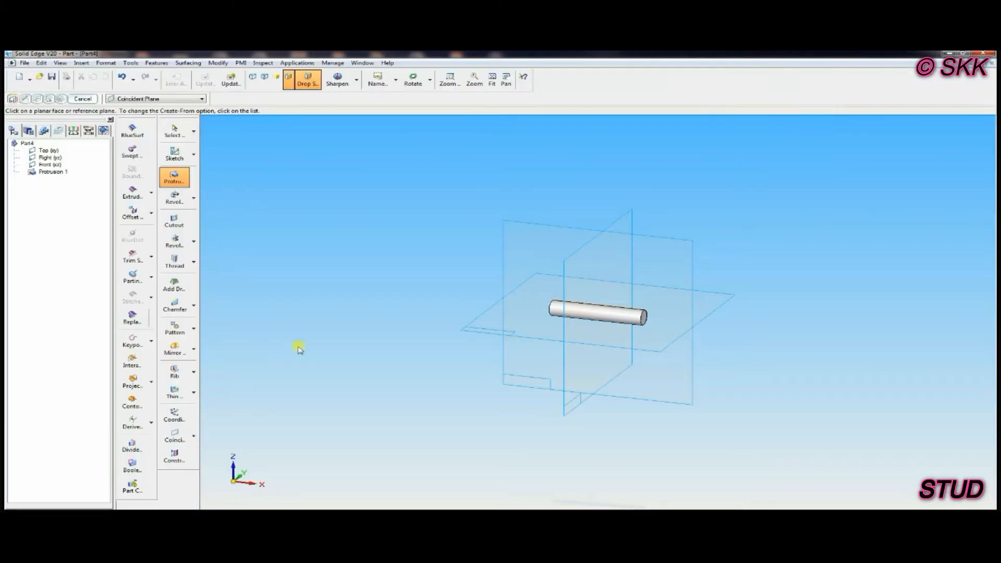
pyautogui.click(184, 214)
pyautogui.click(514, 220)
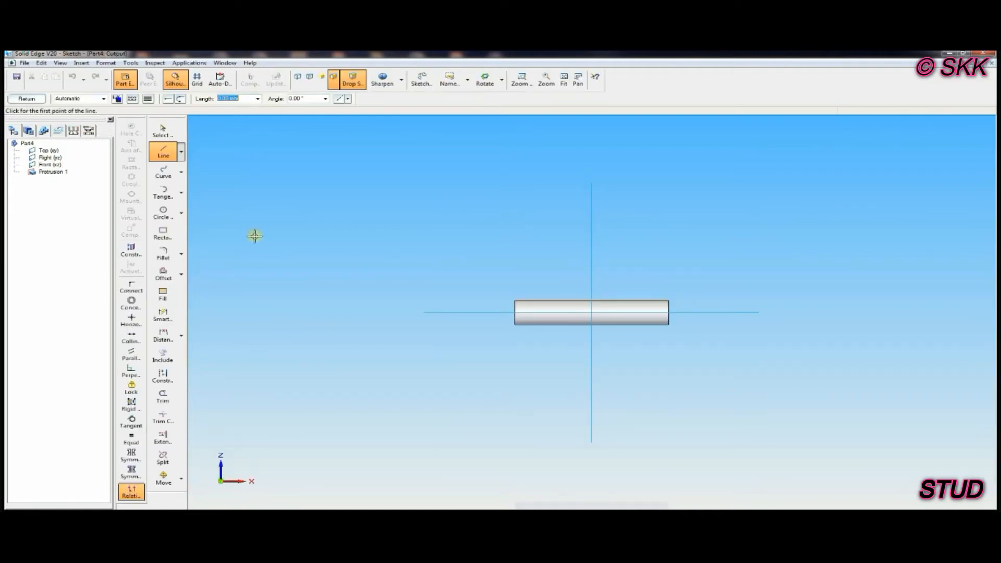
pyautogui.click(163, 213)
pyautogui.write('2.8')
pyautogui.press('Tab')
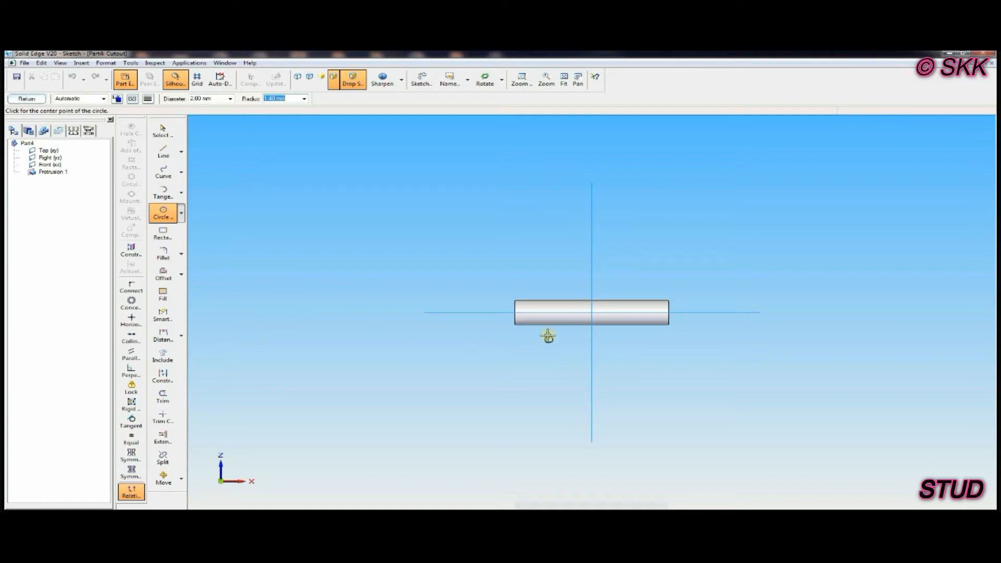
pyautogui.click(520, 80)
pyautogui.moveTo(503, 270); pyautogui.dragTo(642, 345)
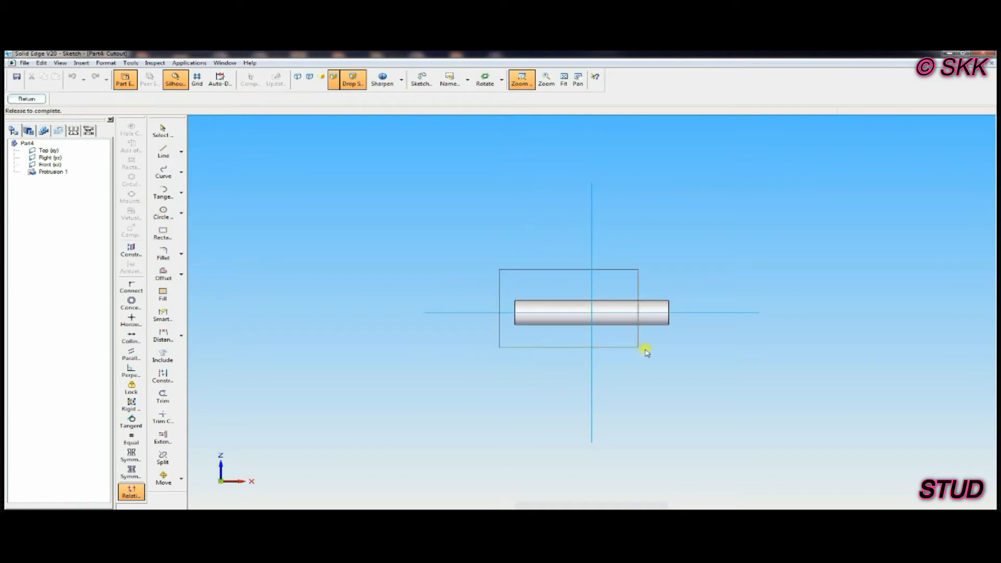
pyautogui.rightClick(753, 219)
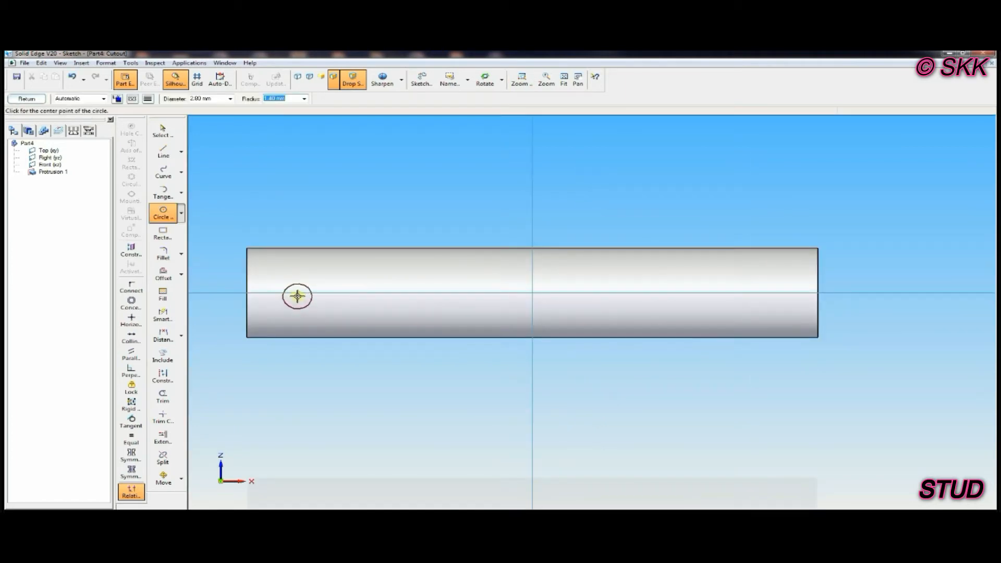
pyautogui.click(300, 294)
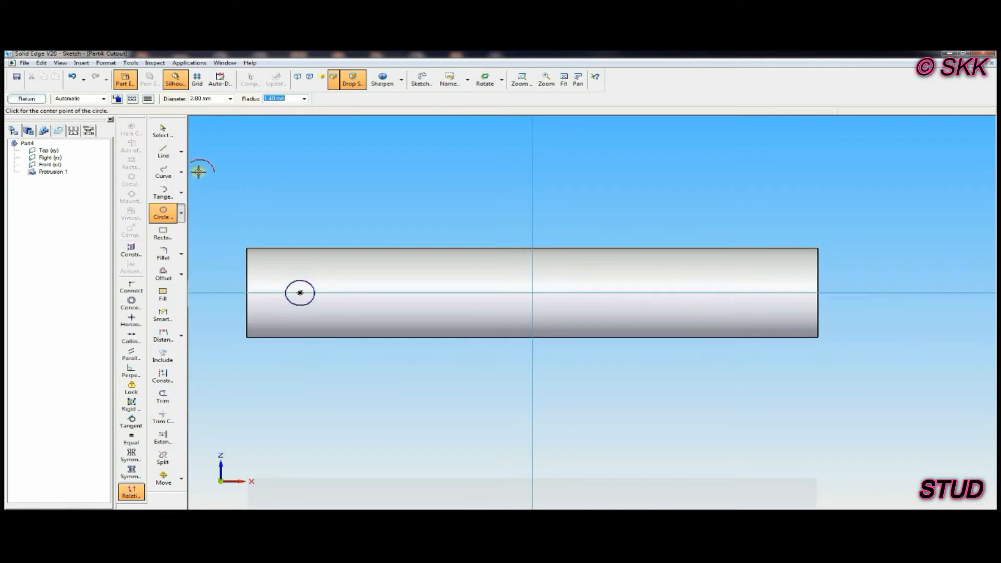
# - Add a 2.5 mm diameter circle on the stud's axis near its right end
pyautogui.click(160, 217)
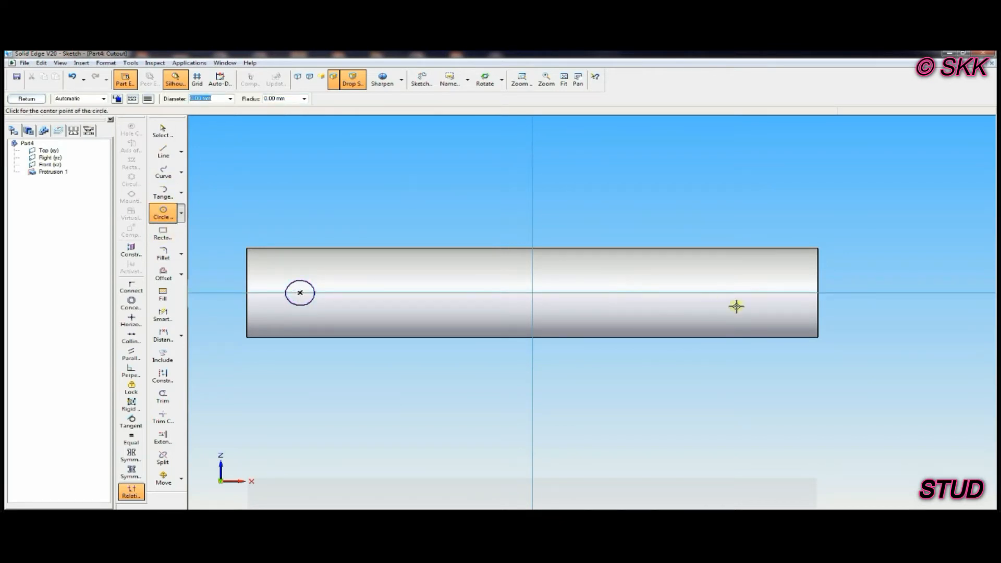
pyautogui.write('2.5')
pyautogui.press('Tab')
pyautogui.click(770, 293)
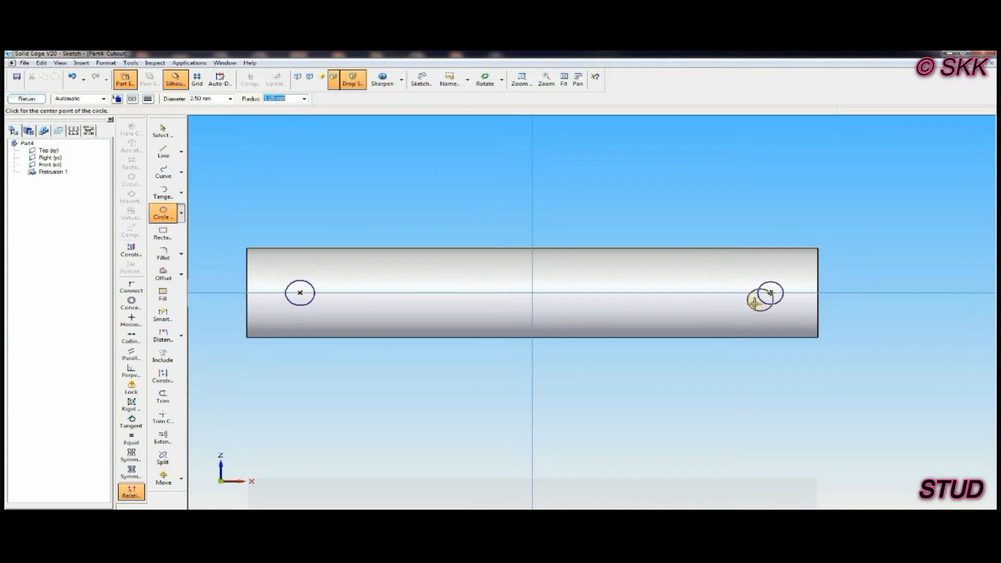
# - Dimension the 2.8 mm circle's centre 4 mm from the stud's left end
pyautogui.click(165, 335)
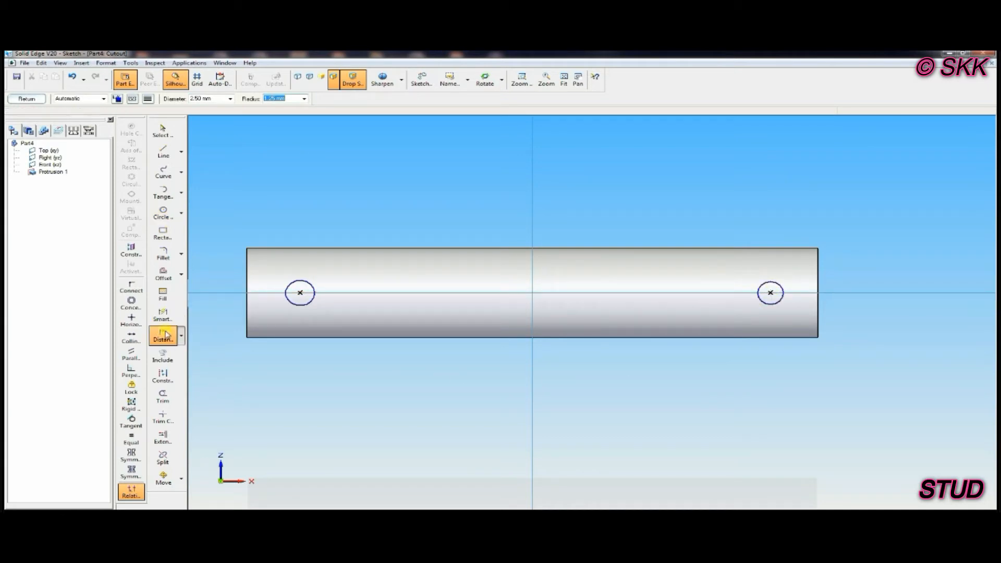
pyautogui.click(299, 293)
pyautogui.click(246, 291)
pyautogui.click(267, 216)
pyautogui.write('4')
pyautogui.press('Return')
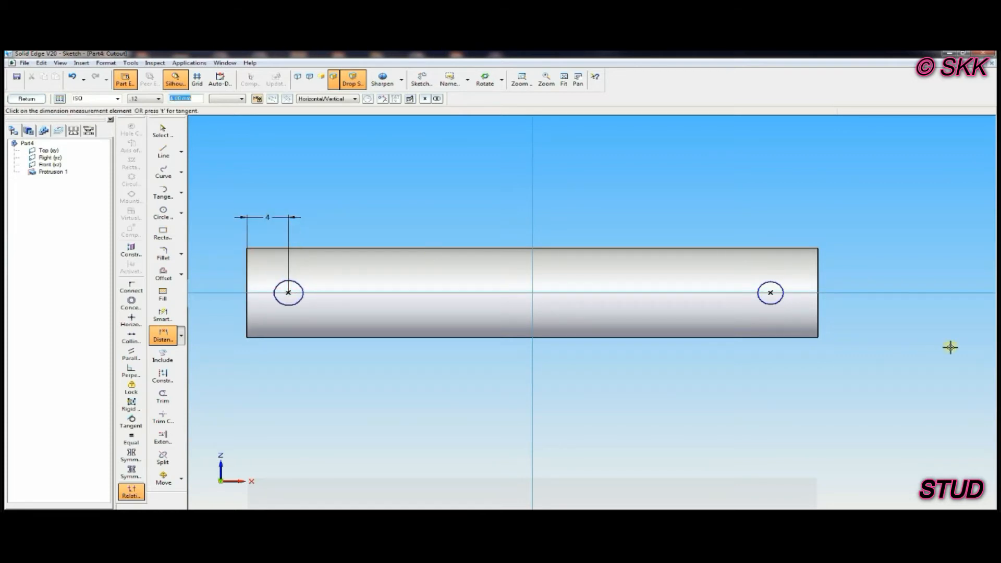
# - Dimension the 2.5 mm circle's centre 4 mm from the stud's right end
pyautogui.click(818, 284)
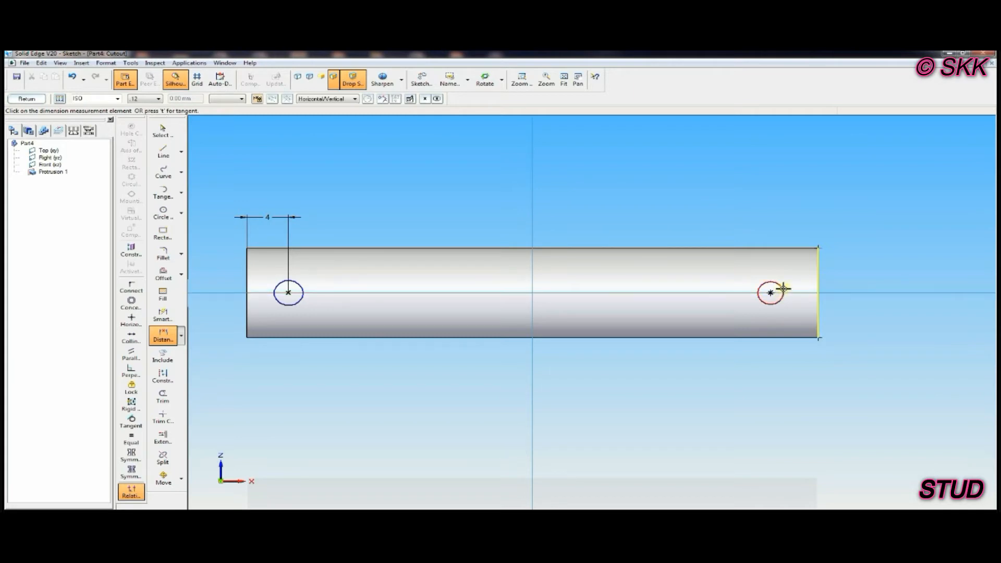
pyautogui.click(770, 293)
pyautogui.click(782, 227)
pyautogui.write('4')
pyautogui.press('Return')
# - Add diameter dimensions to the circles at both ends of the stud
pyautogui.click(163, 315)
pyautogui.click(276, 290)
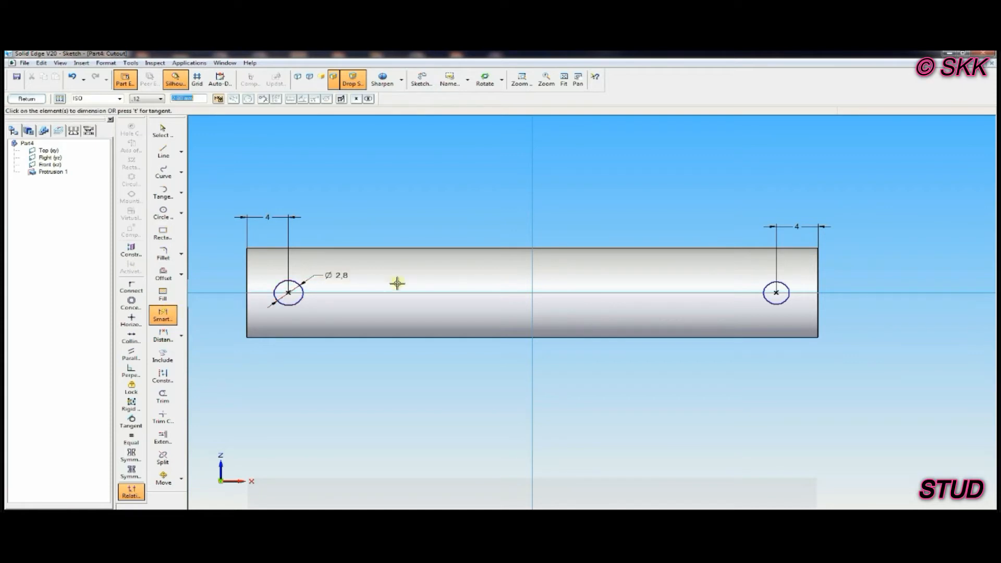
pyautogui.click(769, 288)
pyautogui.click(757, 280)
# - Close the sketch and cut both circles through the stud's wall on the front side of the sketch plane
pyautogui.click(14, 98)
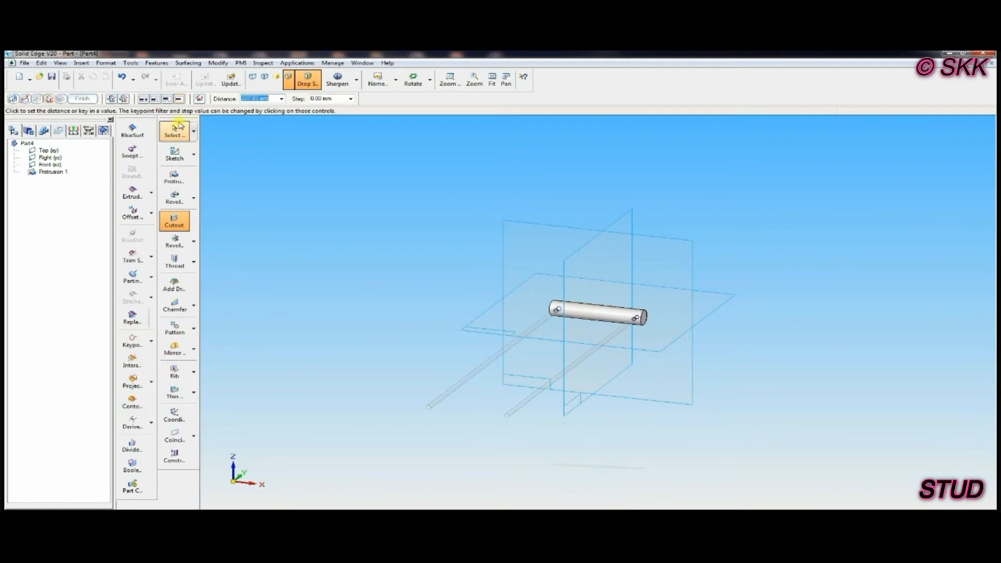
pyautogui.click(155, 99)
pyautogui.click(452, 250)
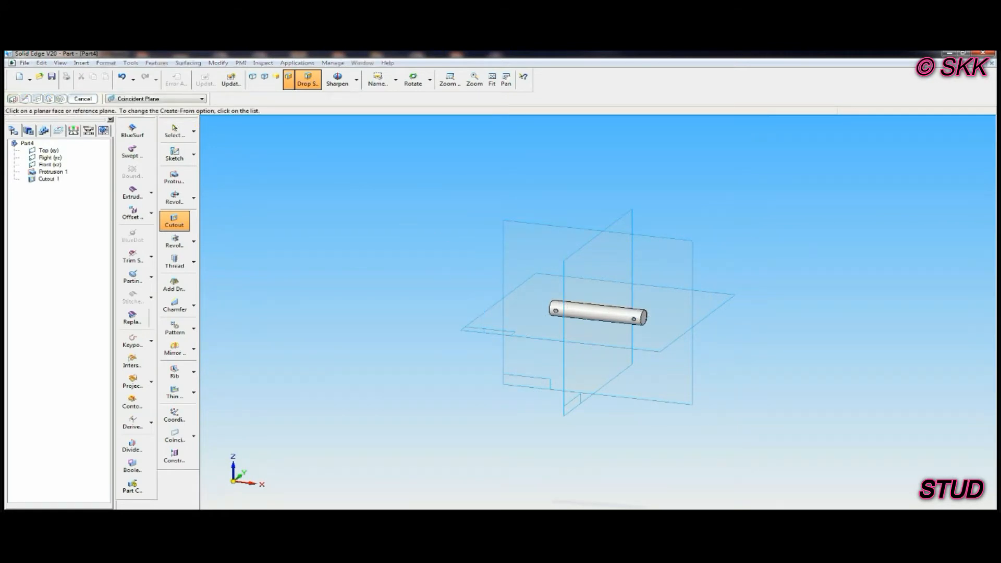
# - Check the stud's drawing and add a straight thread with a finite depth of 18 mm from the stud's left end
pyautogui.click(271, 516)
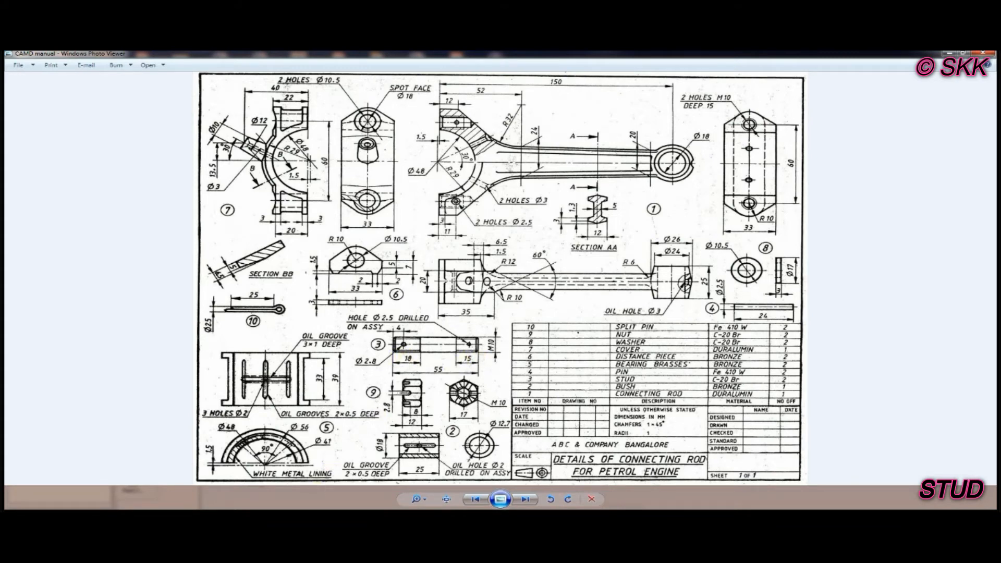
pyautogui.hotkey('alt', 'Tab')
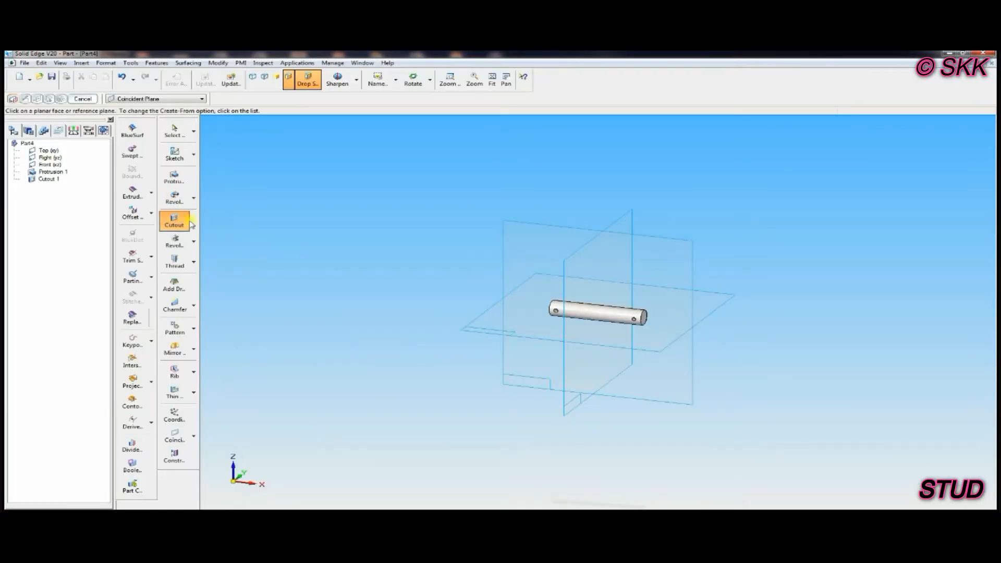
pyautogui.click(174, 261)
pyautogui.click(555, 257)
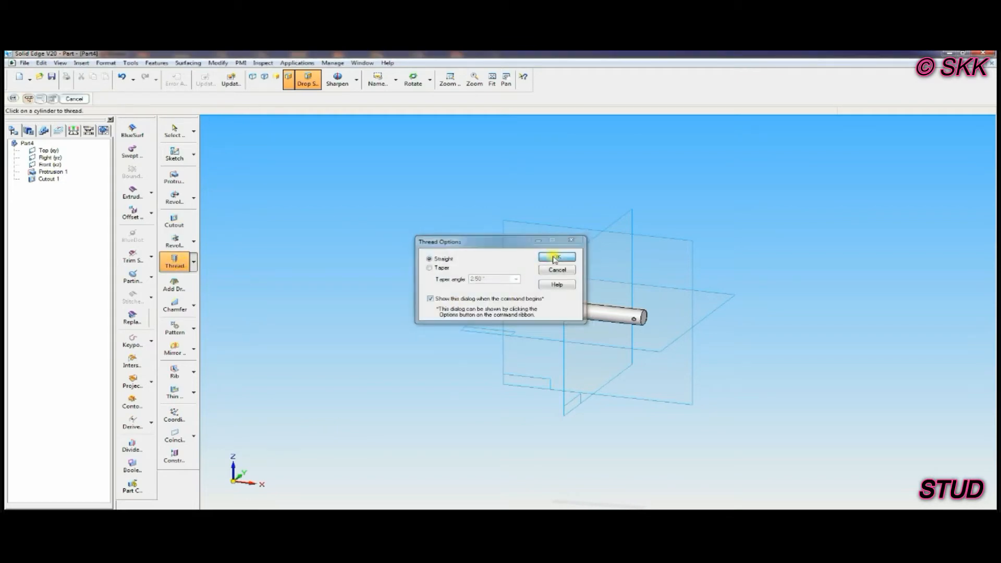
pyautogui.click(557, 308)
pyautogui.click(553, 307)
pyautogui.click(233, 98)
pyautogui.click(206, 113)
pyautogui.click(253, 99)
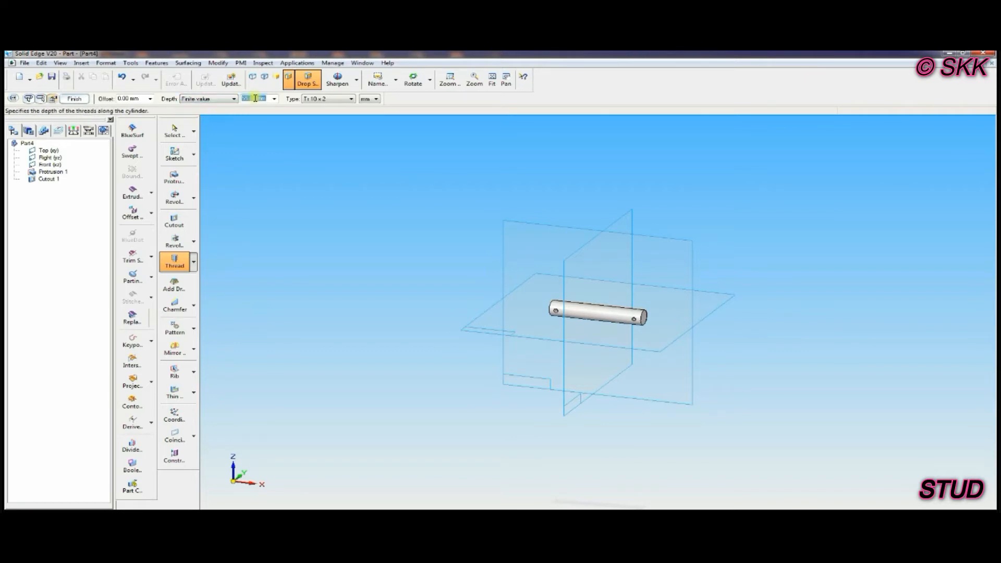
pyautogui.write('18')
pyautogui.press('Return')
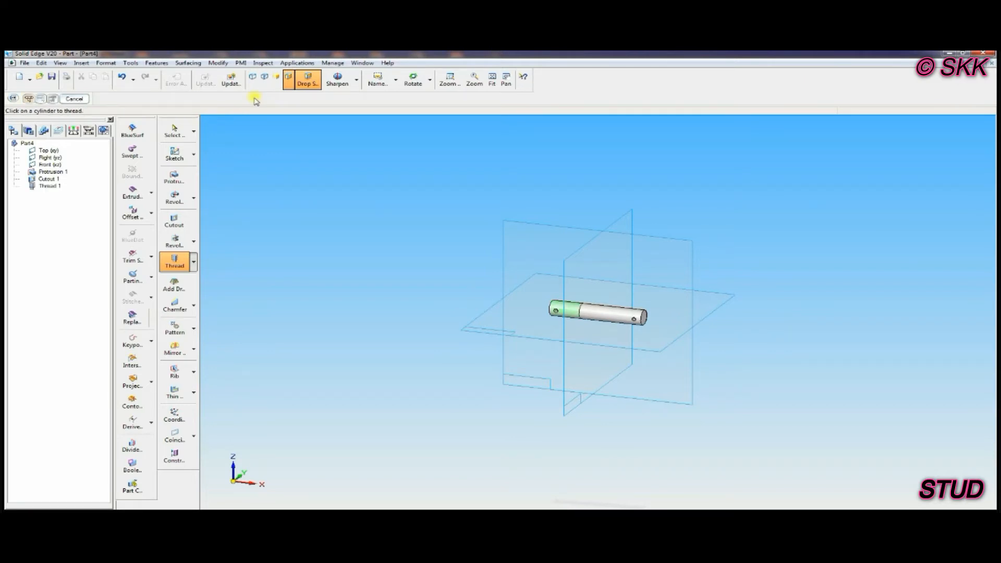
# - Add a second straight thread with a finite depth of 15 mm from the stud's right end
pyautogui.click(175, 260)
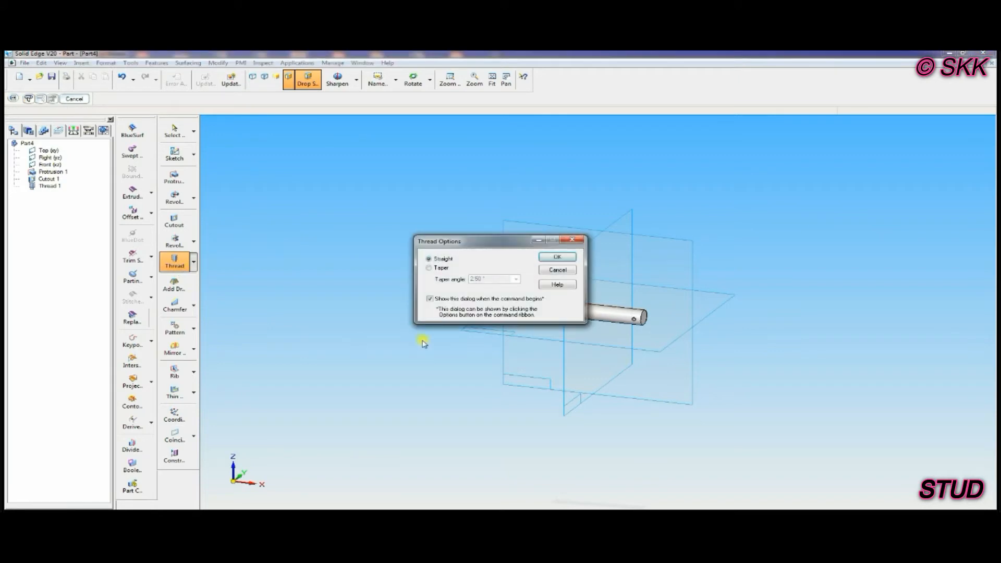
pyautogui.click(557, 257)
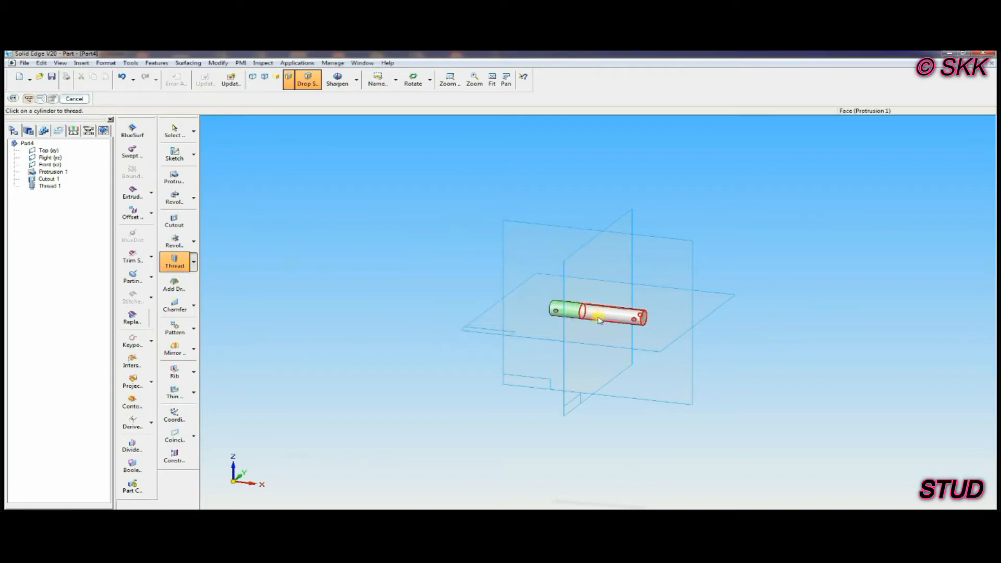
pyautogui.click(643, 326)
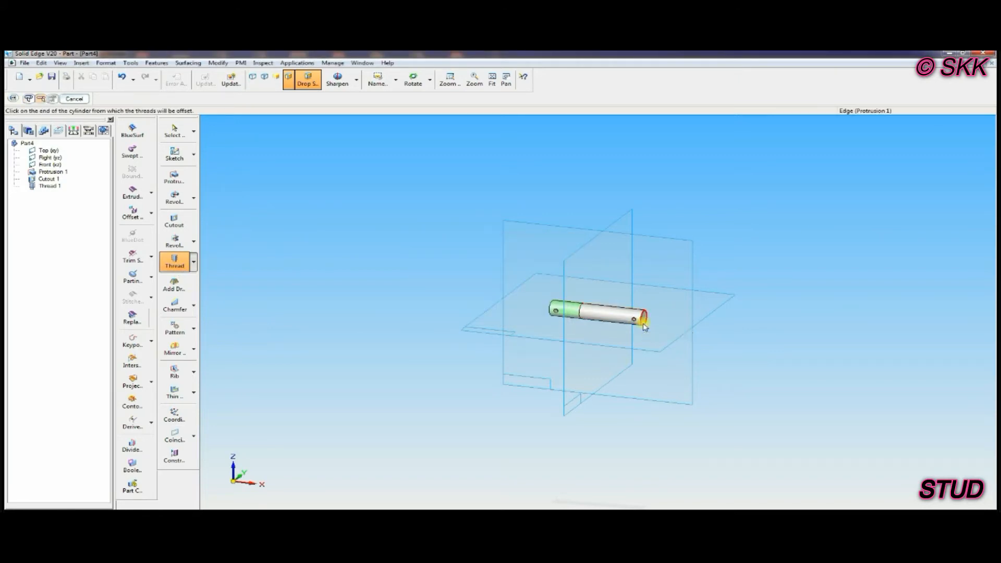
pyautogui.click(641, 326)
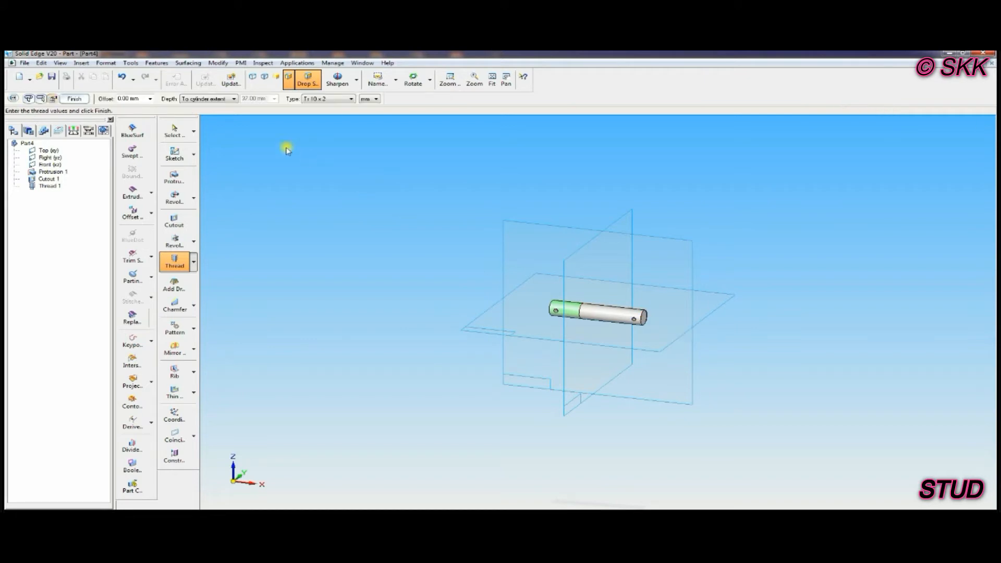
pyautogui.click(233, 99)
pyautogui.click(232, 107)
pyautogui.click(245, 98)
pyautogui.write('15')
pyautogui.press('Return')
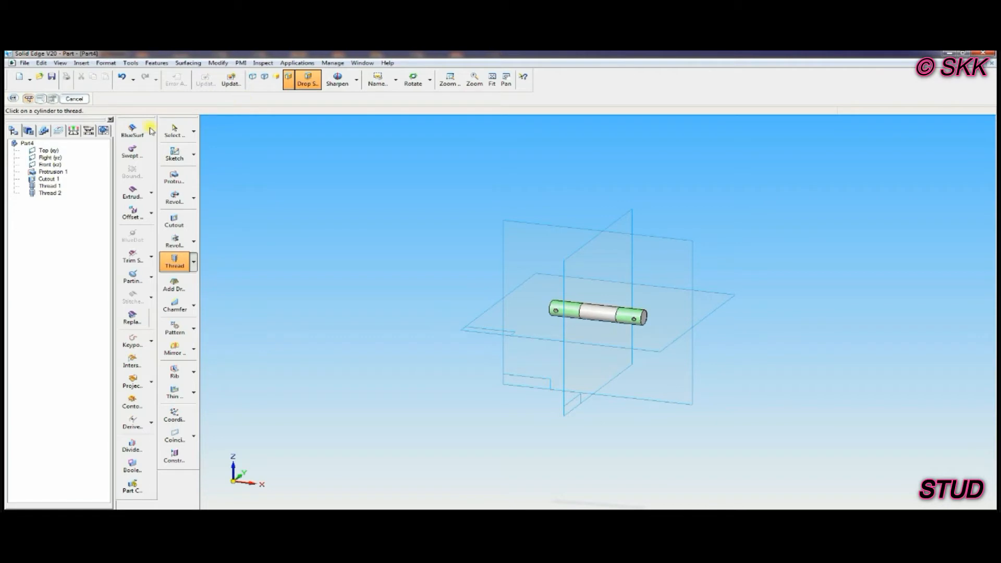
# - Chamfer the circular edges at both ends of the stud
pyautogui.click(175, 305)
pyautogui.click(230, 99)
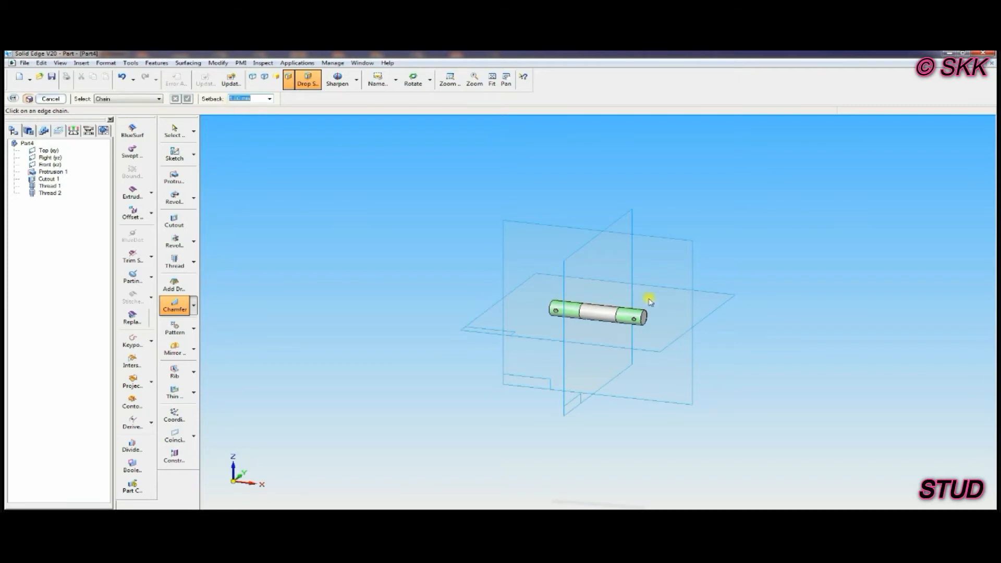
pyautogui.click(645, 316)
pyautogui.click(553, 310)
pyautogui.click(188, 99)
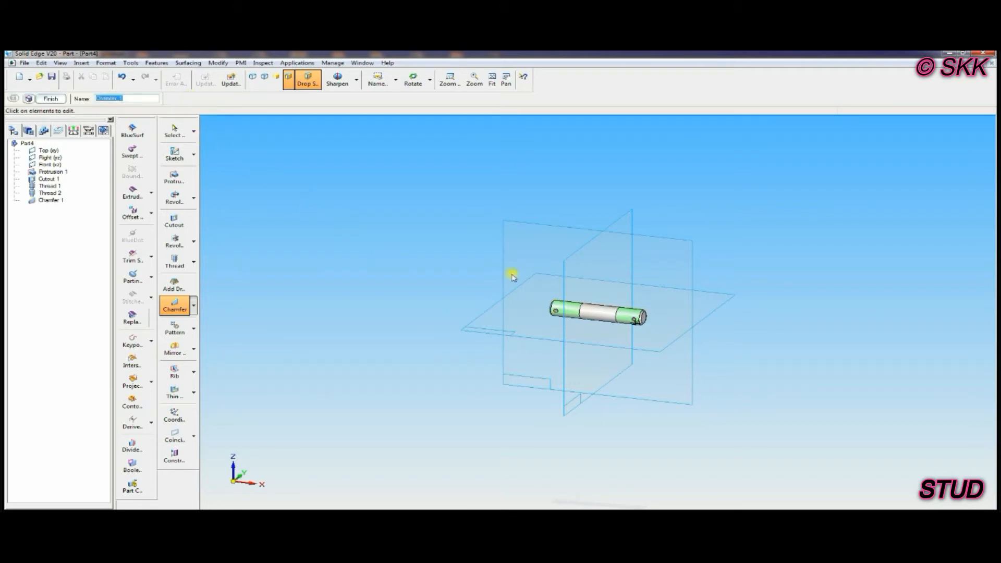
# - Accept the default file properties and save the stud as STUD1.par in the connecting rod folder
pyautogui.click(52, 76)
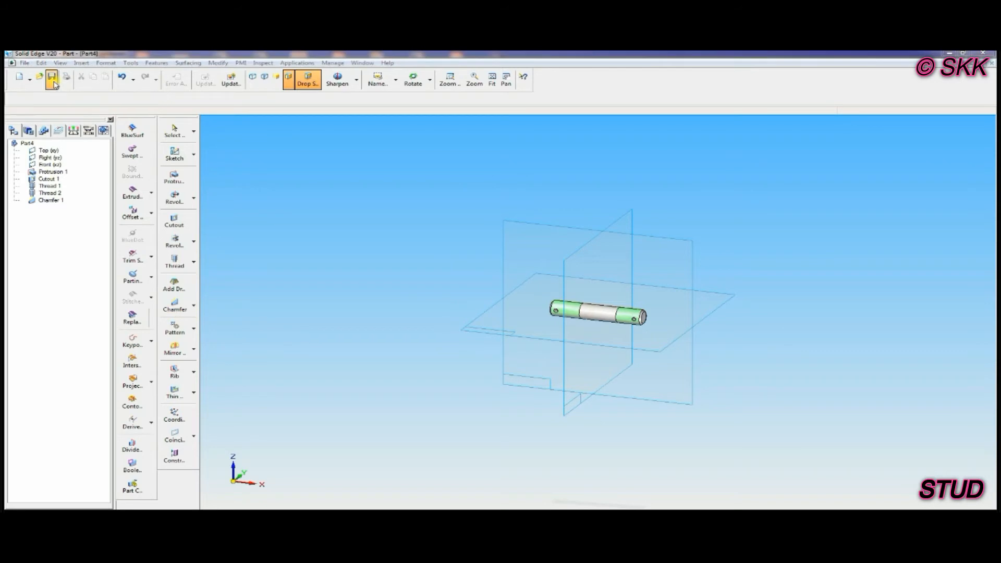
pyautogui.click(114, 250)
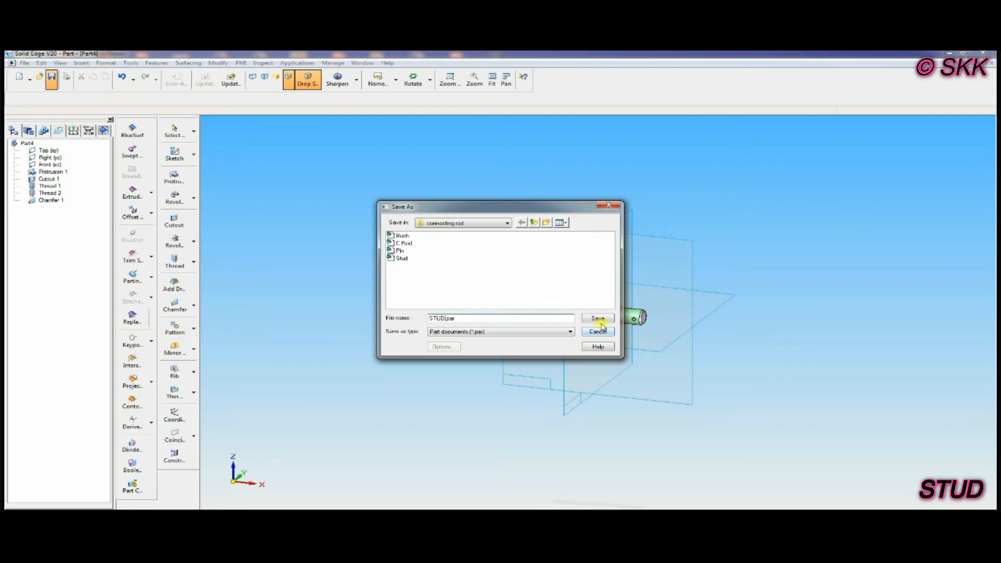
pyautogui.click(605, 319)
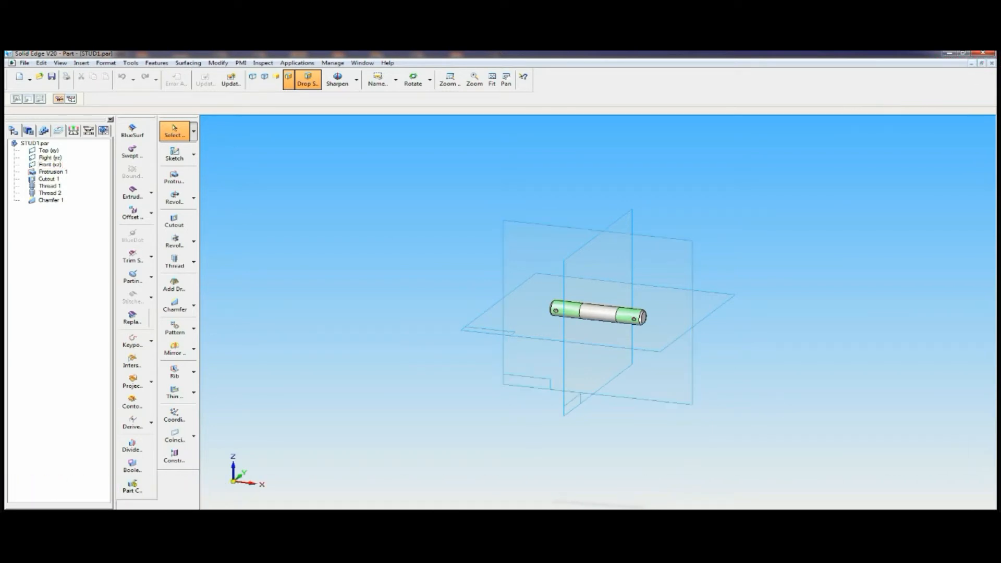
# - Create a new solid part for the pin and sketch a 2.5 mm diameter protrusion circle at the origin on the Front (xz) plane
pyautogui.hotkey('alt', 'Tab')
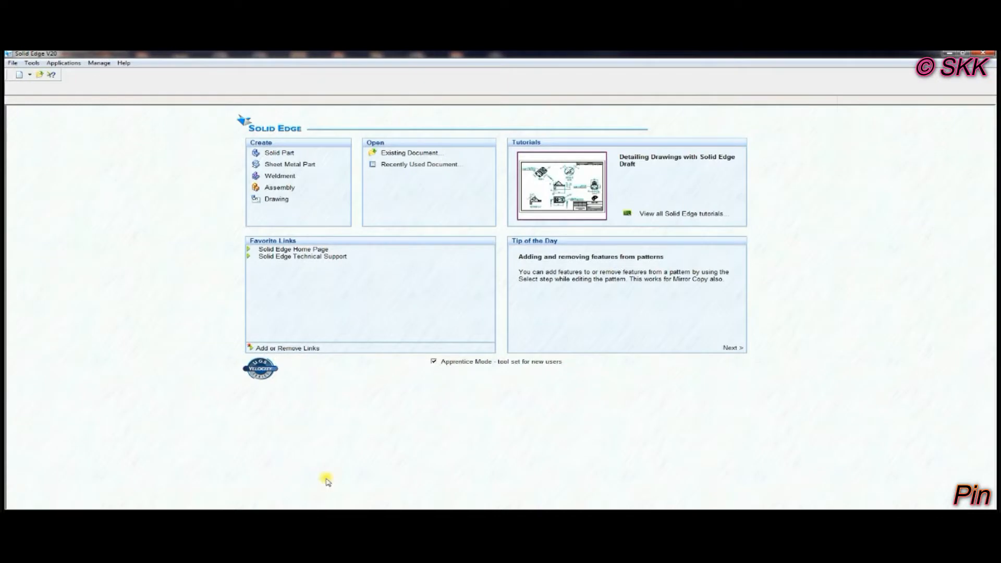
pyautogui.click(274, 151)
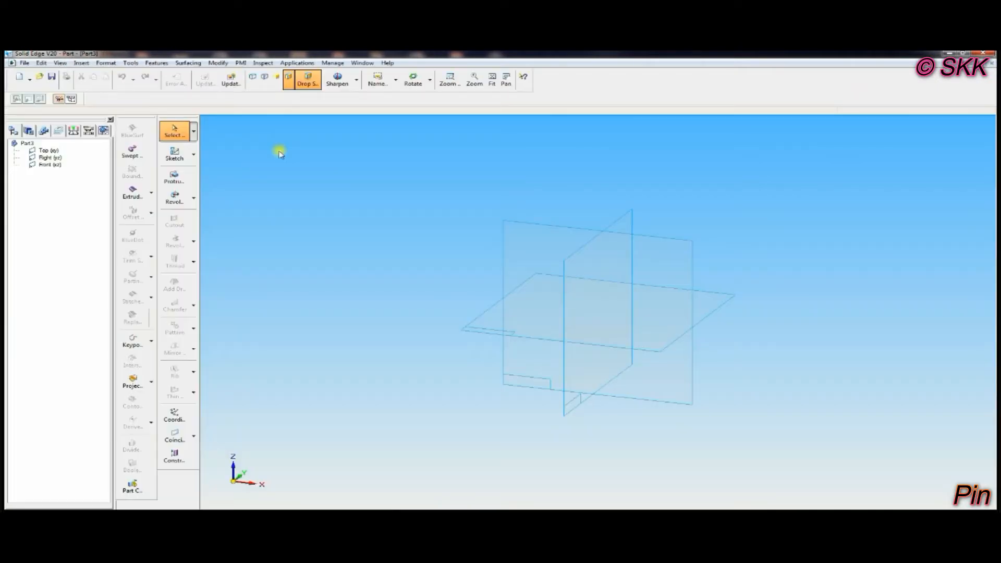
pyautogui.click(175, 178)
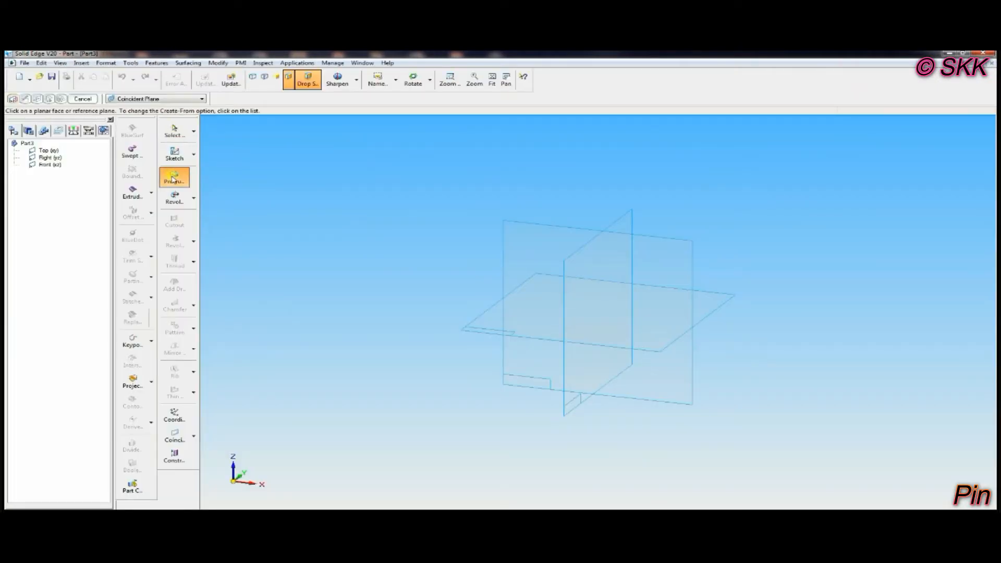
pyautogui.click(531, 227)
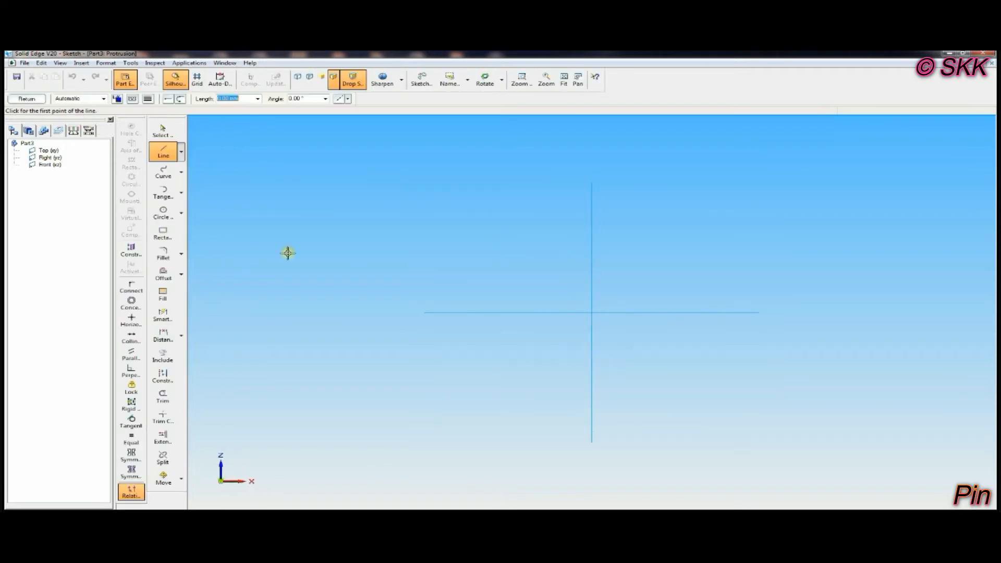
pyautogui.click(167, 215)
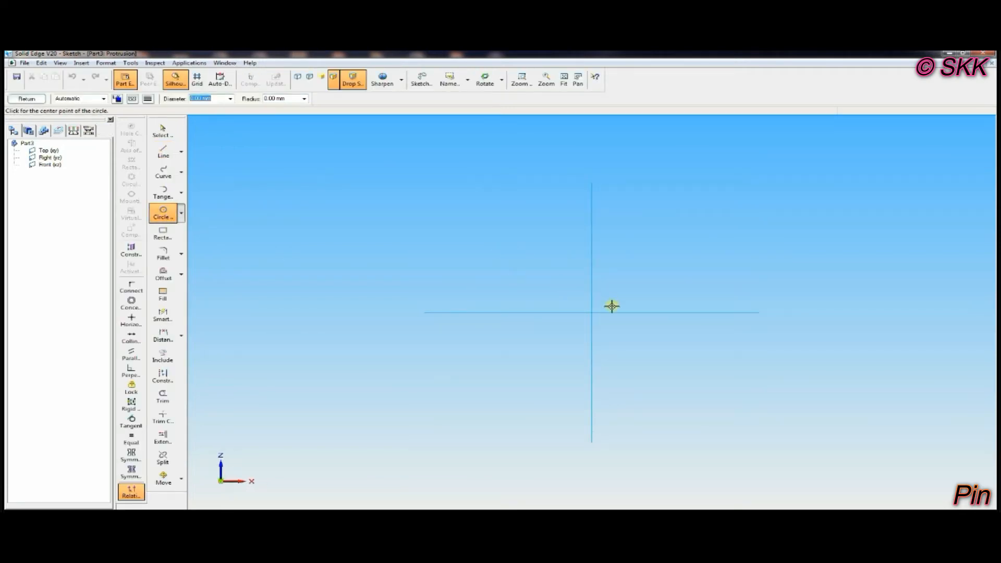
pyautogui.click(592, 313)
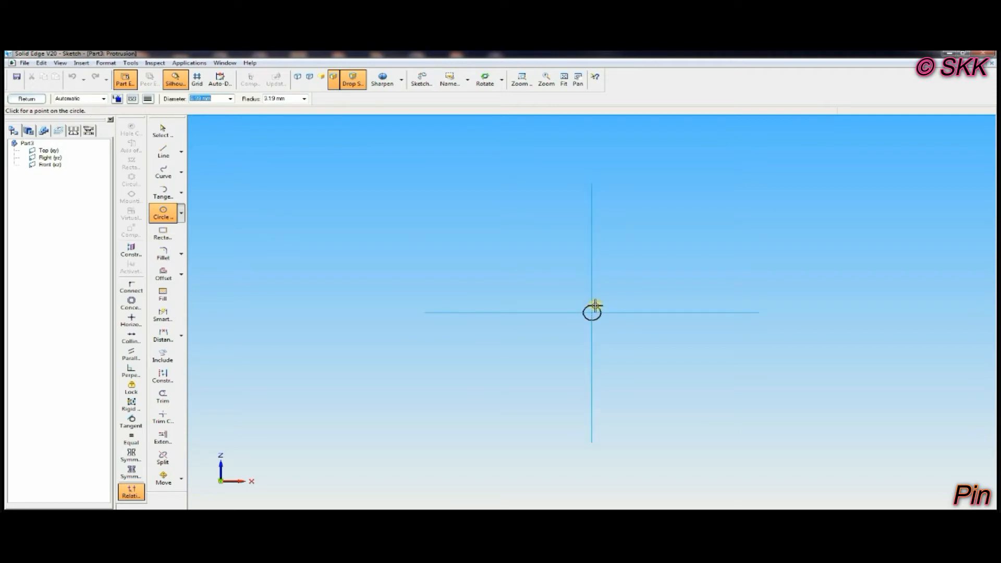
pyautogui.write('2.5')
pyautogui.press('Return')
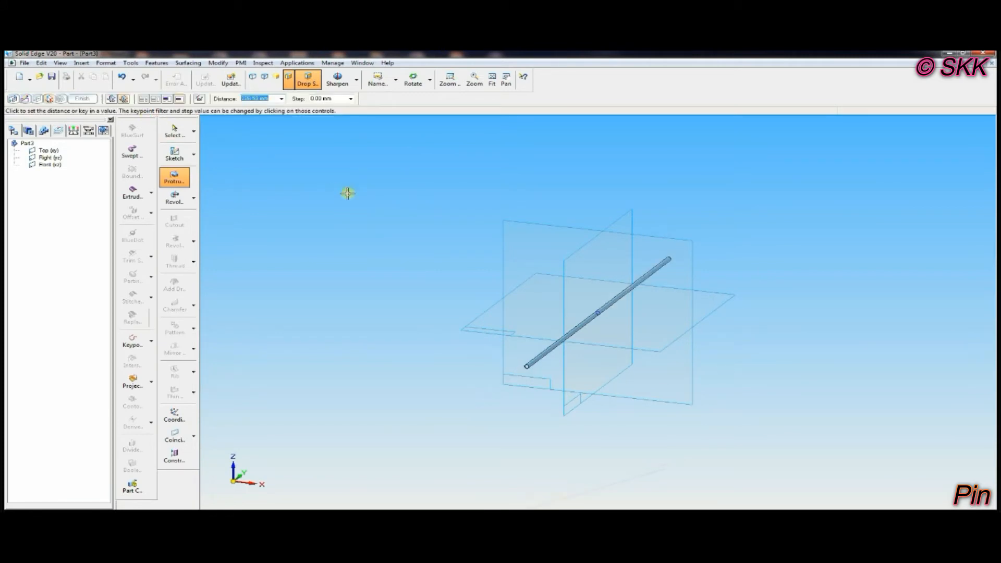
# - Extrude the pin's circle symmetrically about its plane to a total length of 24 mm
pyautogui.write('24')
pyautogui.click(347, 193)
pyautogui.click(86, 100)
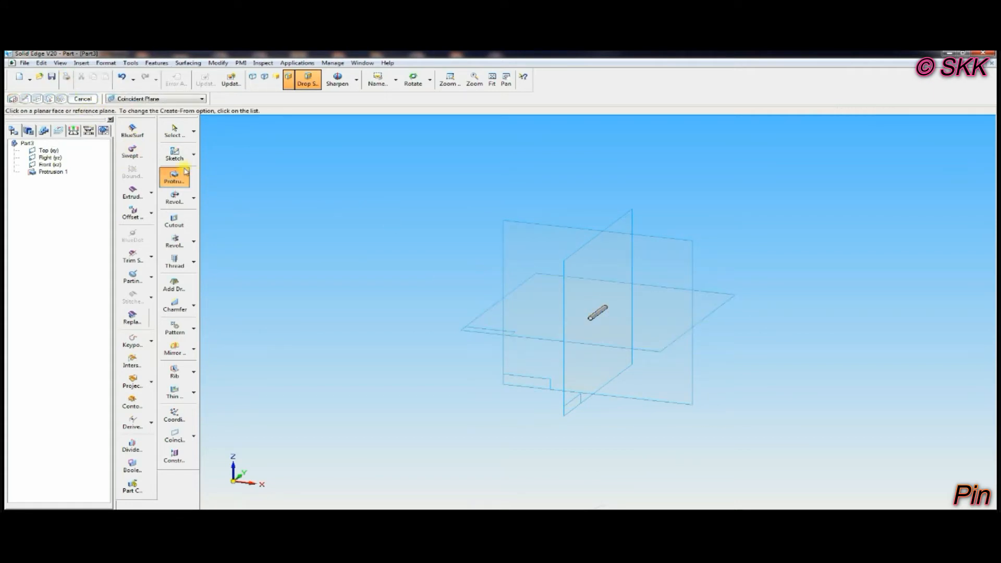
# - Accept the default file properties and save the pin as Pin.par in the connecting rod folder
pyautogui.click(52, 78)
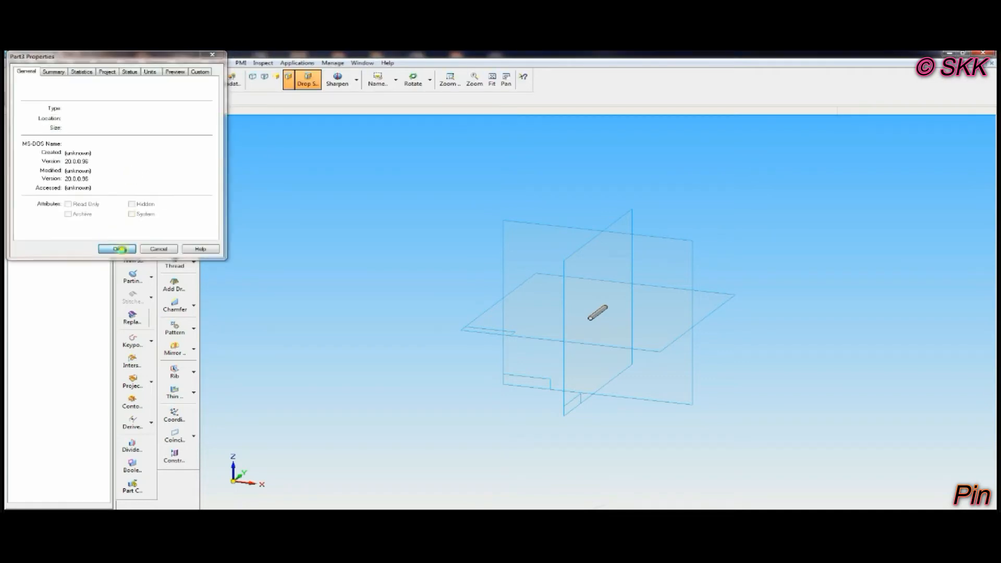
pyautogui.click(121, 250)
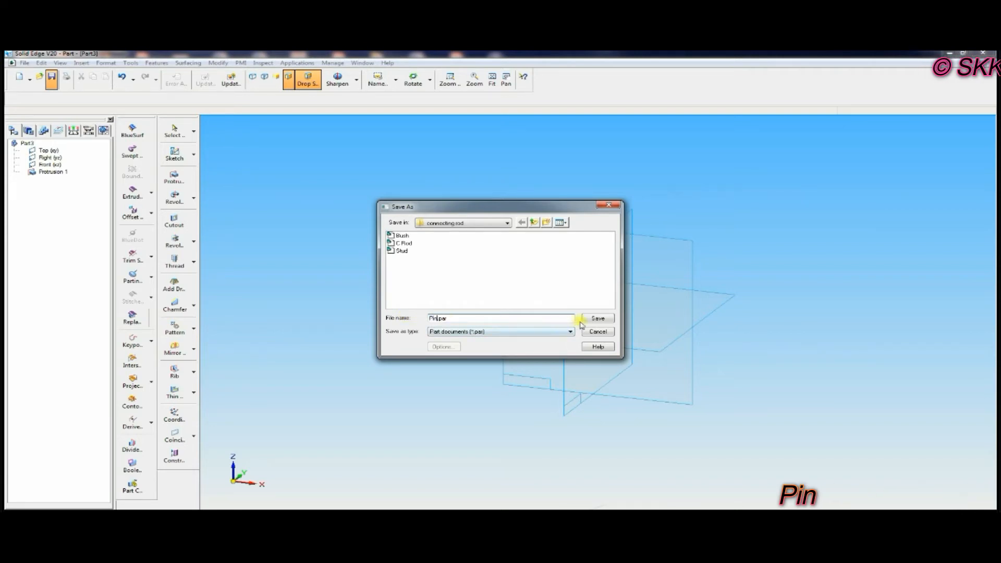
pyautogui.click(598, 318)
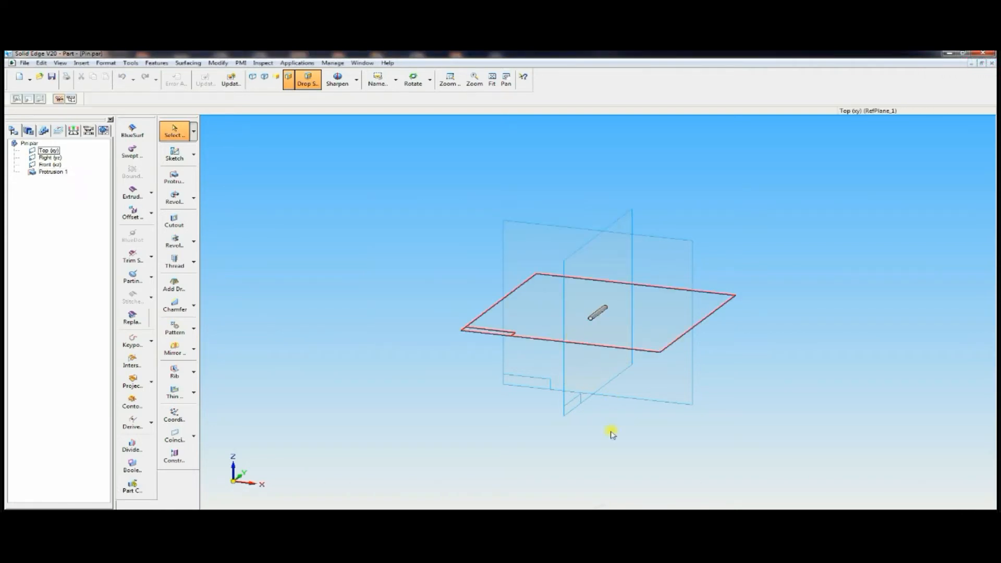
# - Create a new solid part and, for a revolved protrusion on the Right (yz) plane, sketch a horizontal line about 37 mm long above the origin
pyautogui.click(599, 509)
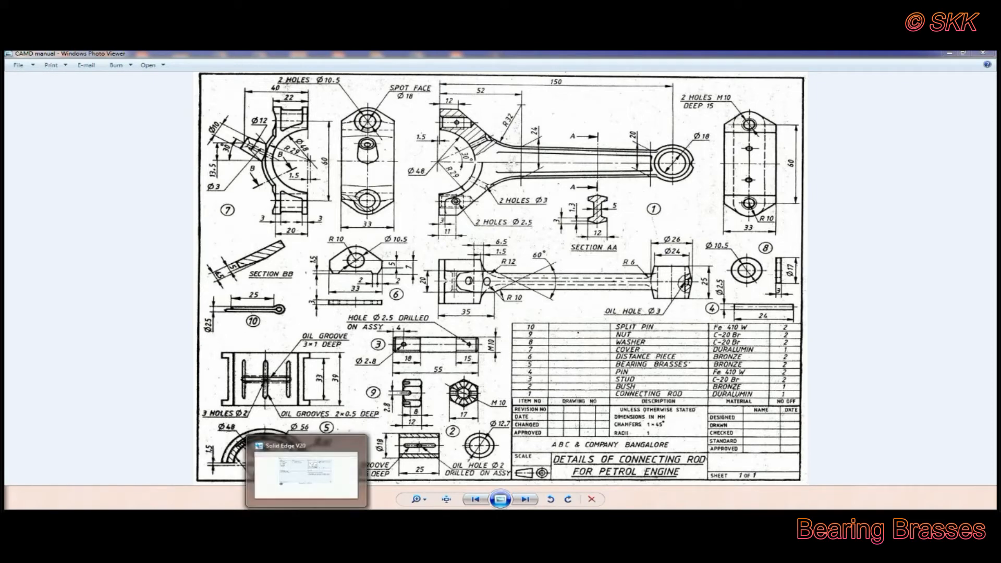
pyautogui.click(307, 508)
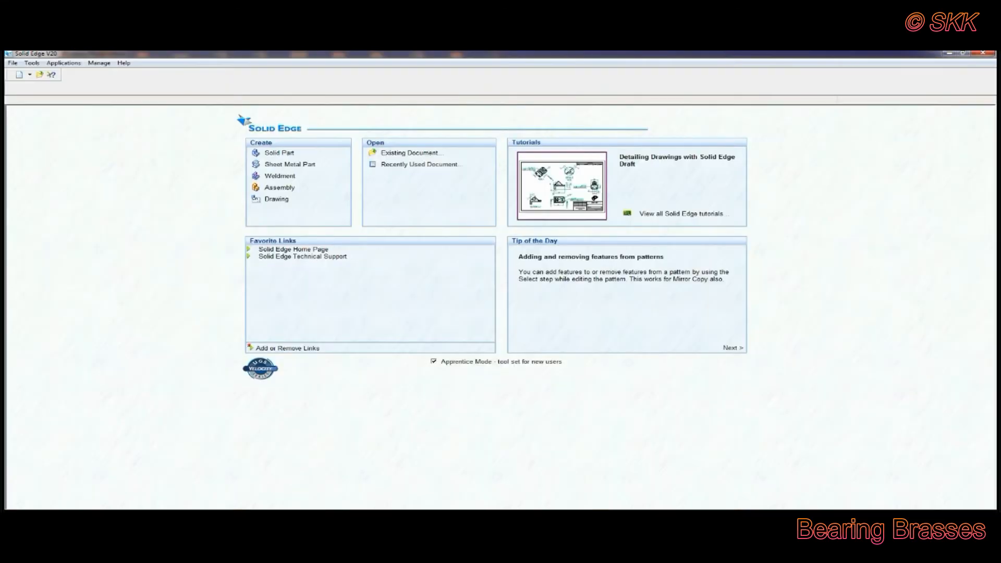
pyautogui.click(280, 153)
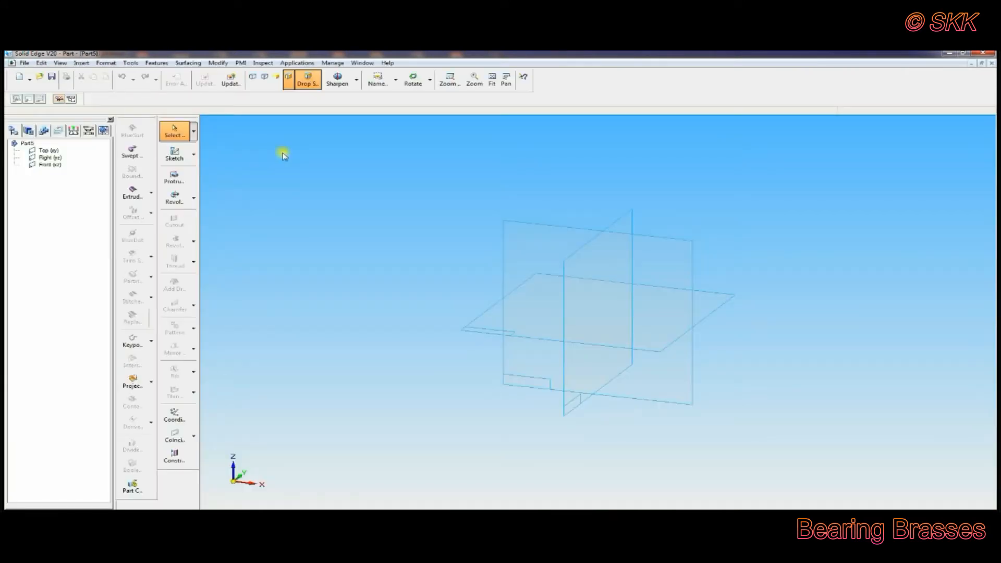
pyautogui.click(178, 200)
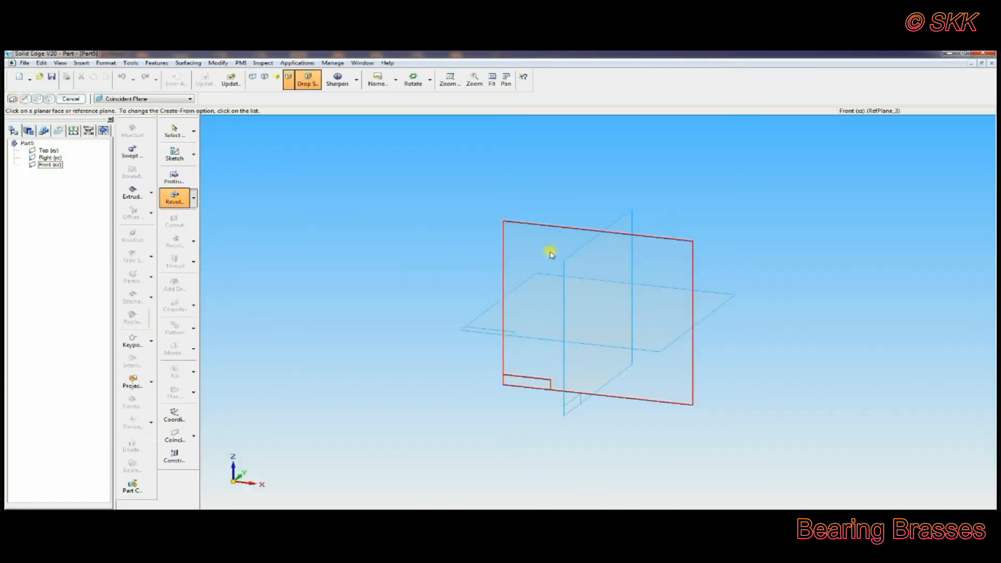
pyautogui.click(577, 260)
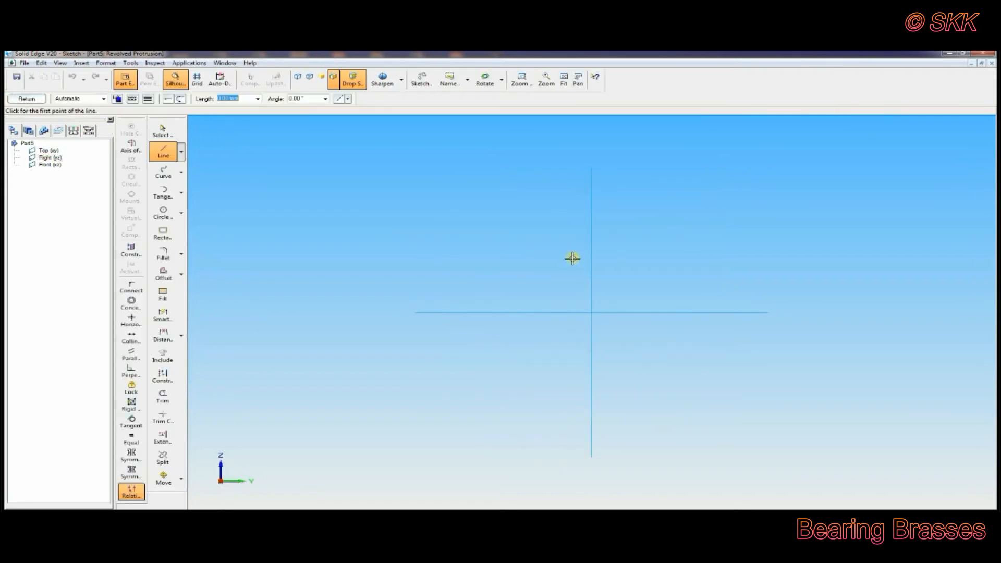
pyautogui.click(538, 262)
pyautogui.click(644, 262)
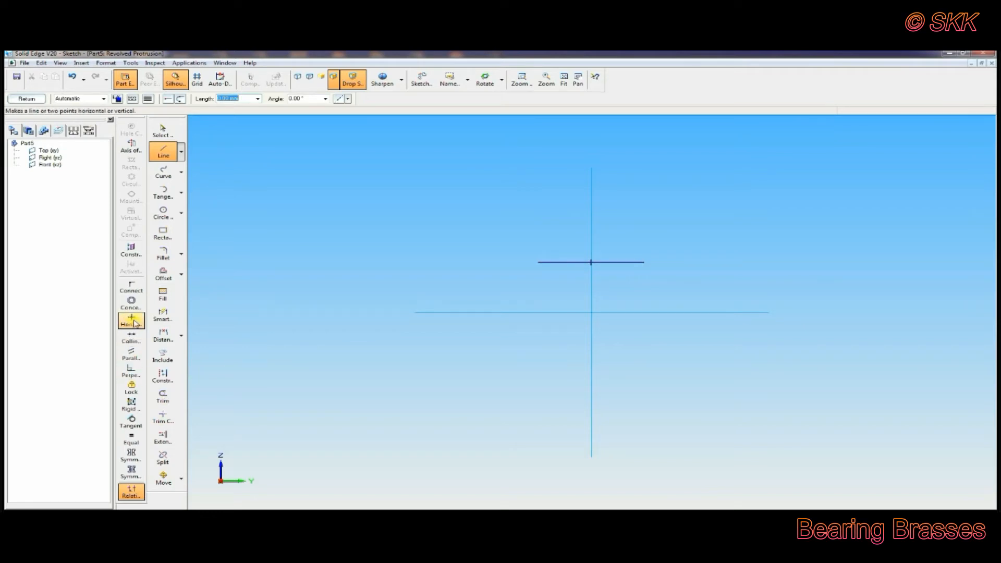
# - Connect the line's midpoint to the vertical reference axis and dimension the line's length as 39 mm
pyautogui.click(131, 286)
pyautogui.click(593, 262)
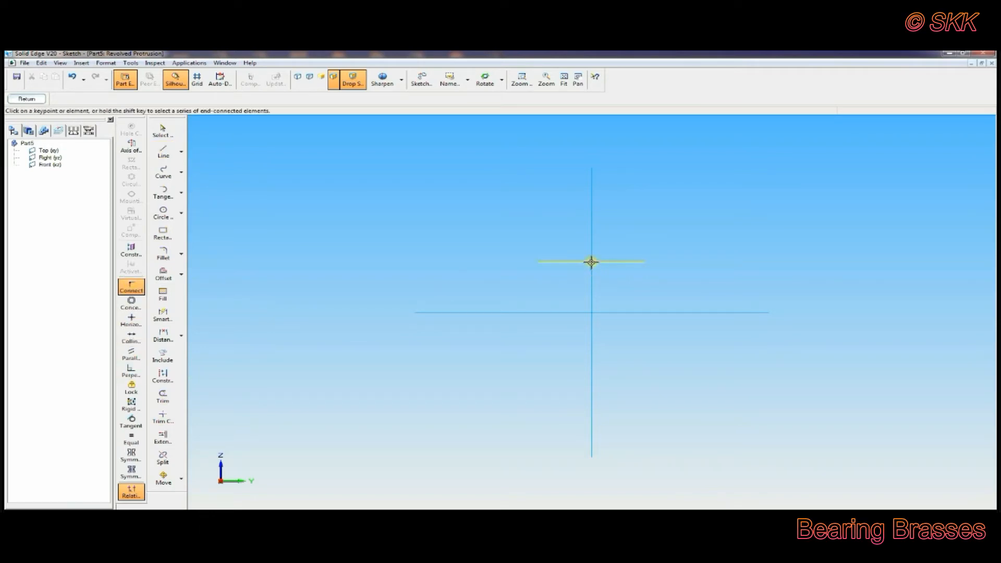
pyautogui.click(592, 260)
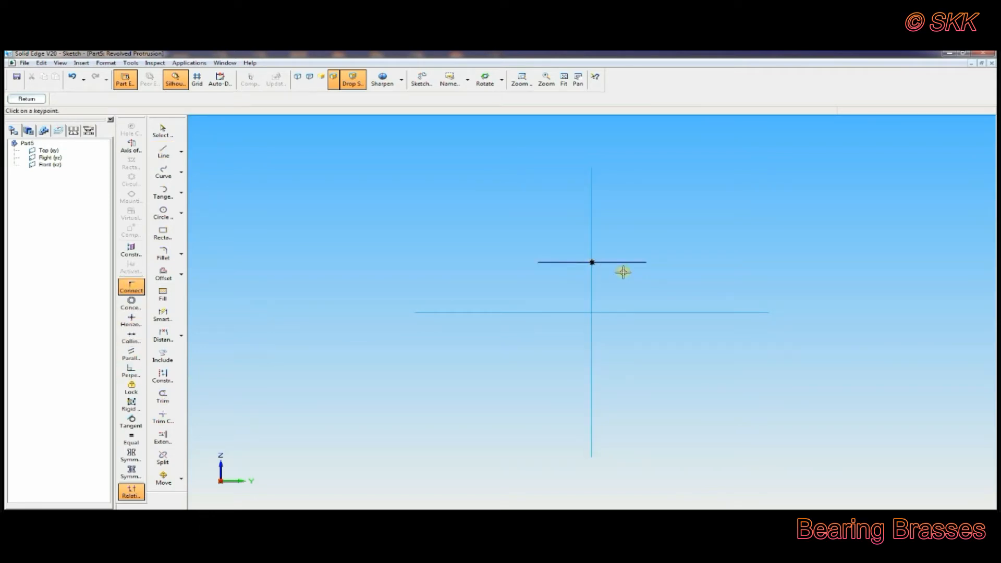
pyautogui.click(163, 315)
pyautogui.click(547, 262)
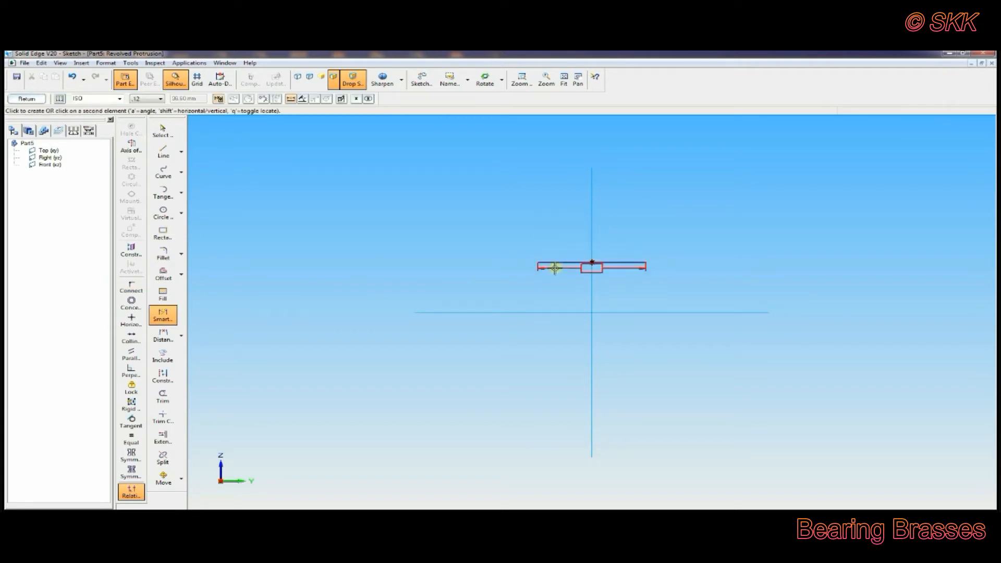
pyautogui.click(556, 275)
pyautogui.write('39')
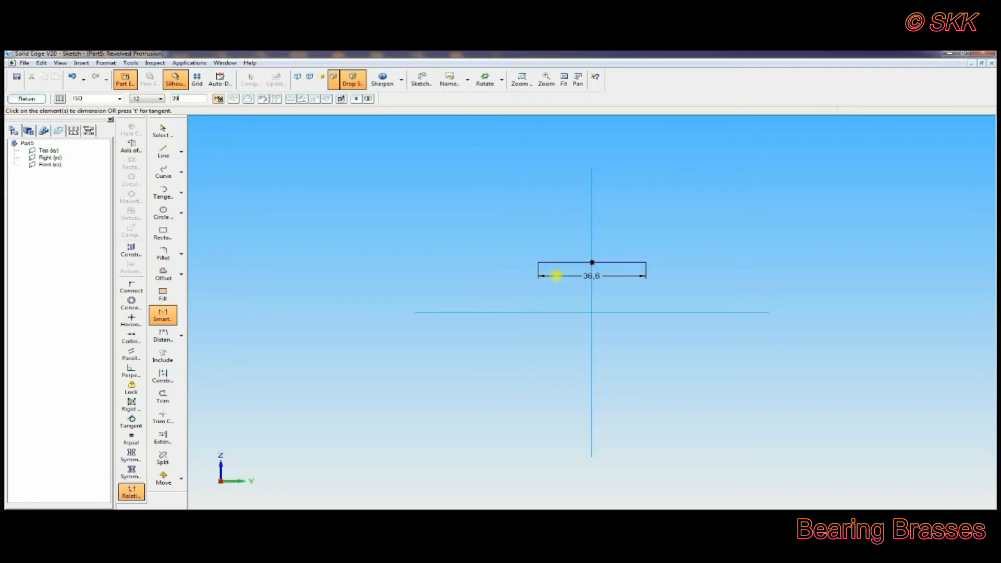
pyautogui.press('Return')
# - Add a symmetric diameter dimension from the horizontal reference axis to the line and set it to 41 mm
pyautogui.click(181, 337)
pyautogui.click(214, 374)
pyautogui.click(546, 312)
pyautogui.click(635, 262)
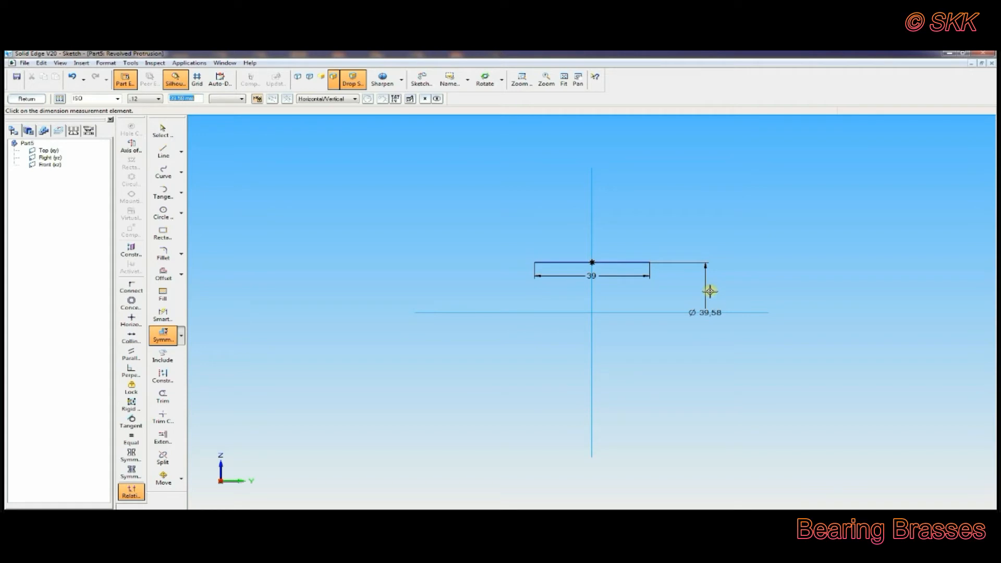
pyautogui.write('41')
pyautogui.press('Return')
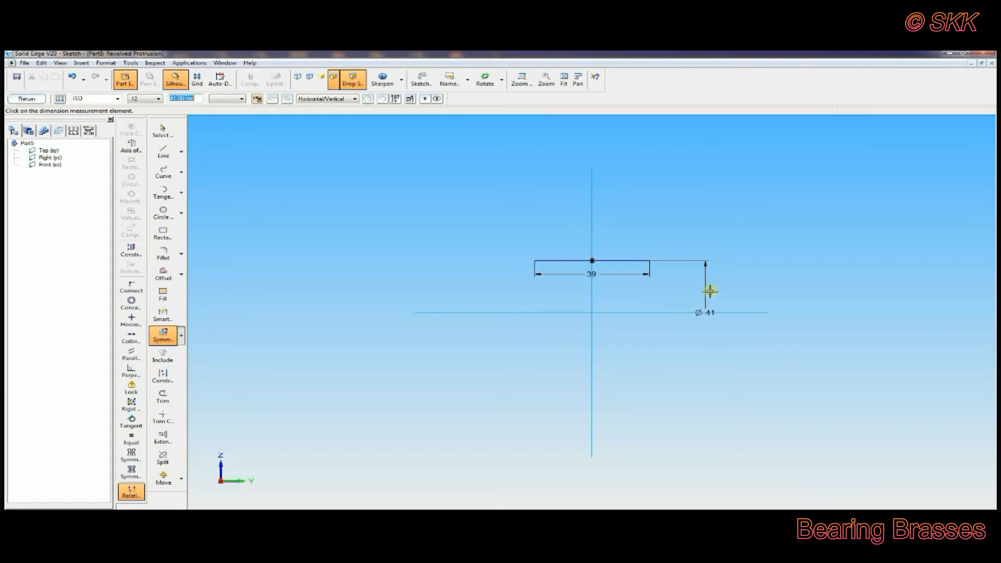
# - Draw the stepped outline above the 39 mm line, with a raised flange at each end and a recessed middle, closing the profile
pyautogui.click(157, 153)
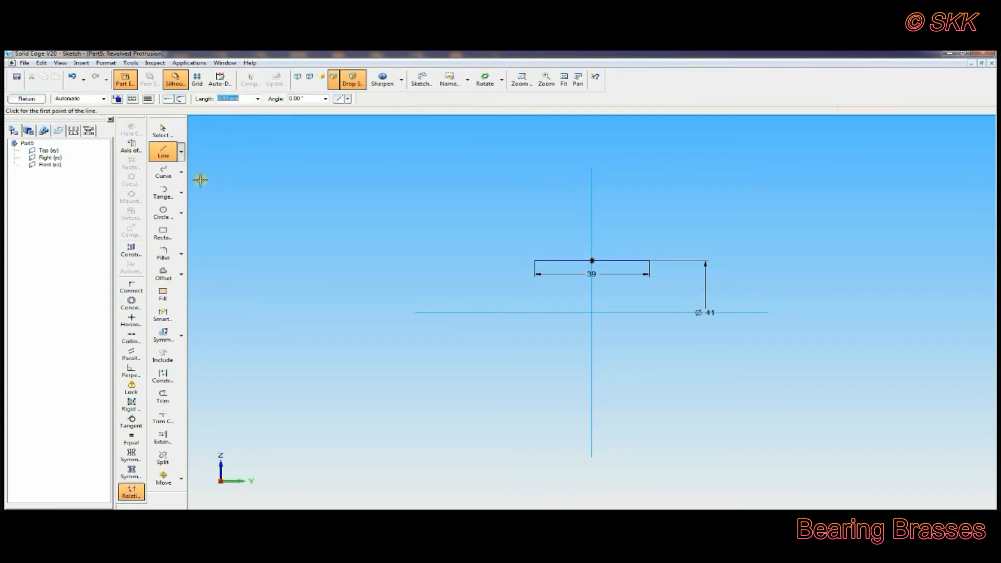
pyautogui.click(534, 260)
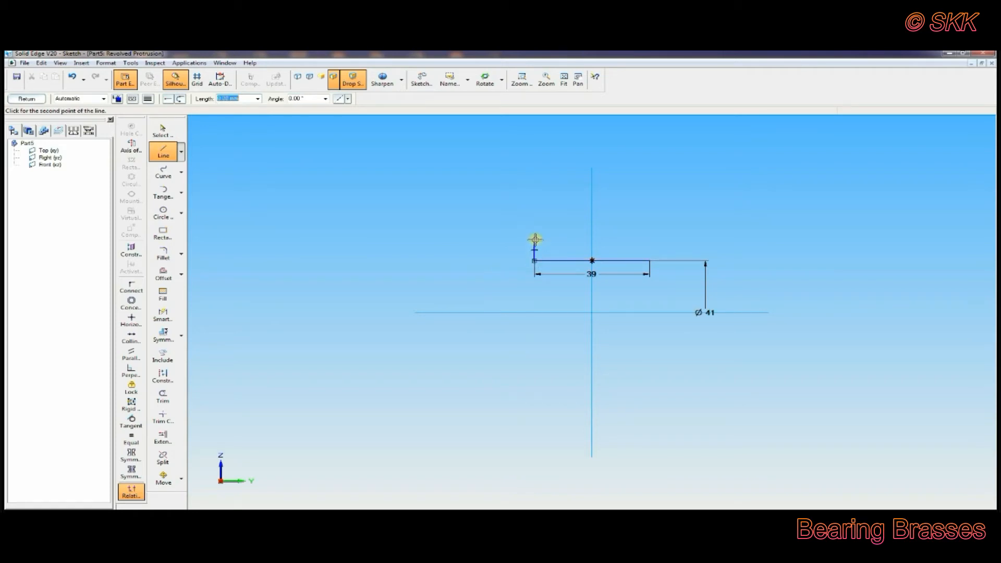
pyautogui.click(554, 240)
pyautogui.click(555, 250)
pyautogui.click(636, 250)
pyautogui.click(635, 239)
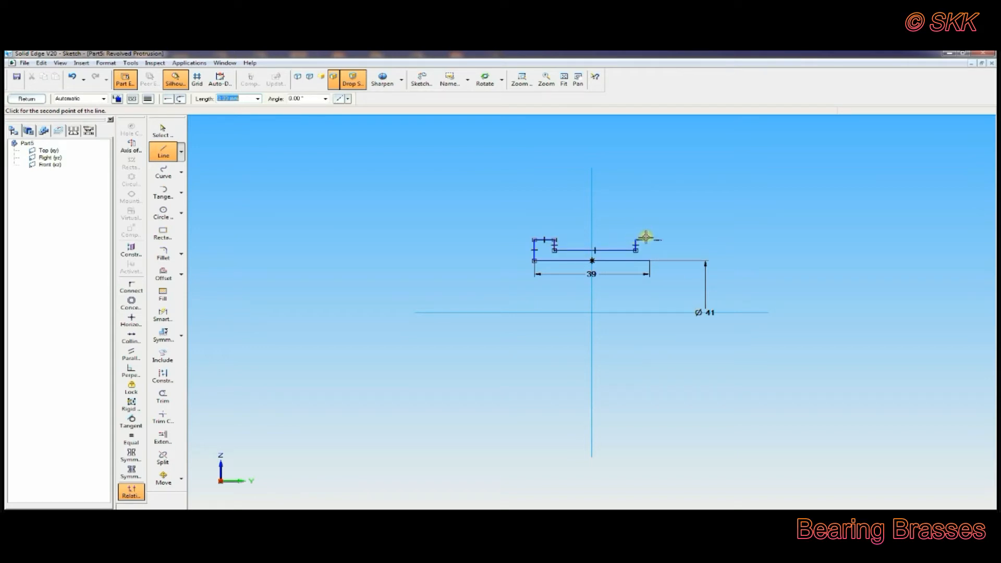
pyautogui.click(650, 240)
pyautogui.click(650, 261)
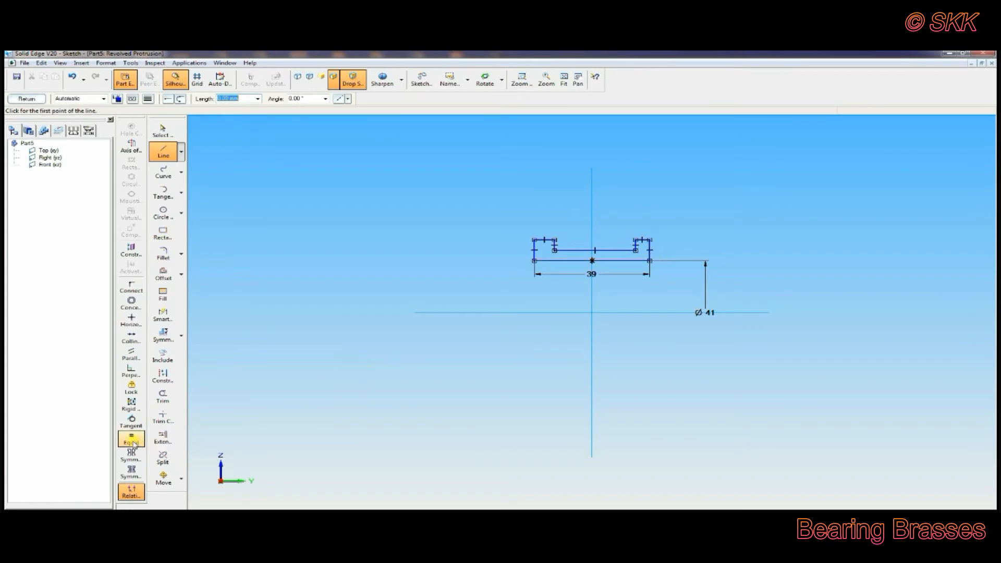
# - Apply equal relationships between the profile's two outer end lines, the two flange tops and the two inner flange sides
pyautogui.click(131, 438)
pyautogui.click(534, 249)
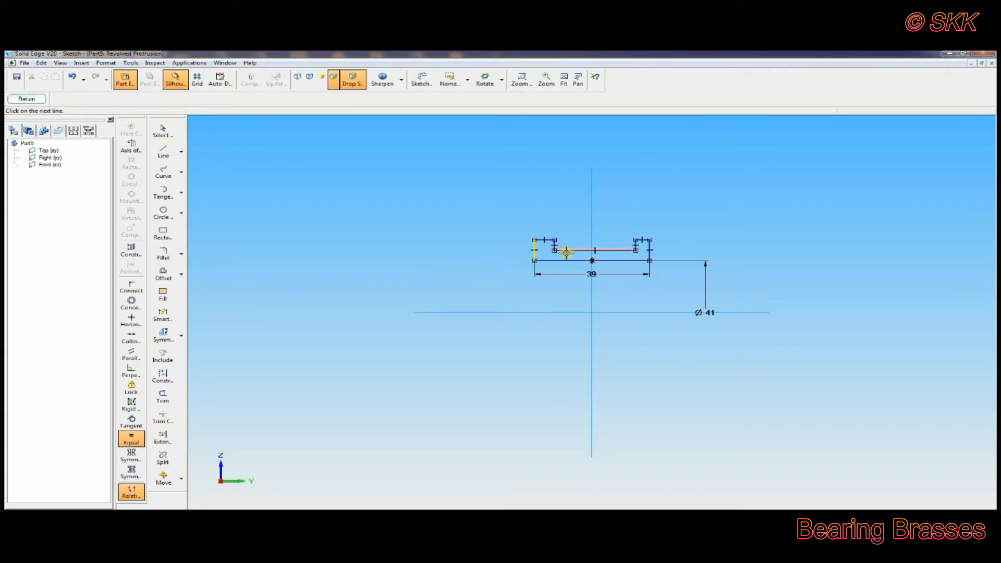
pyautogui.click(649, 252)
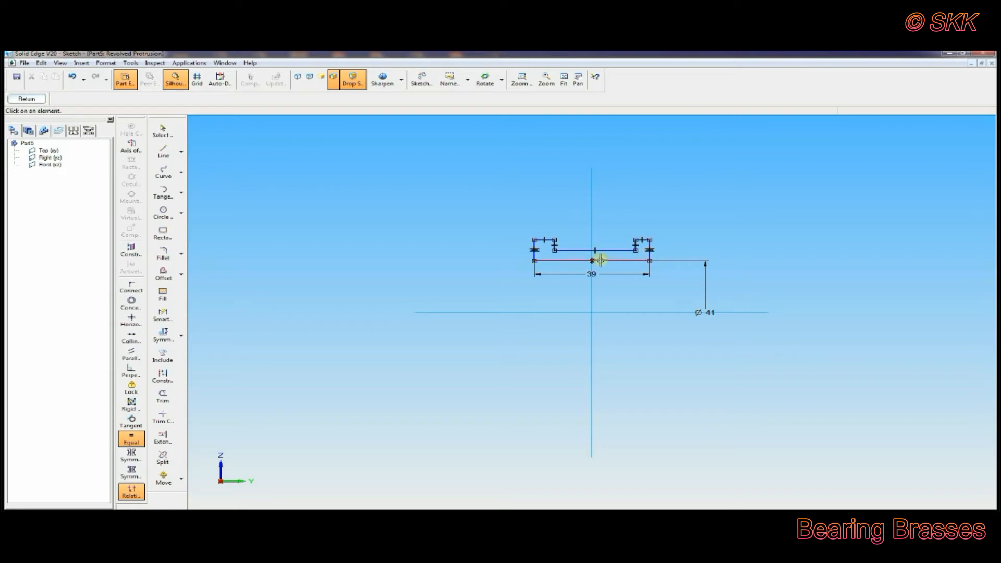
pyautogui.click(550, 238)
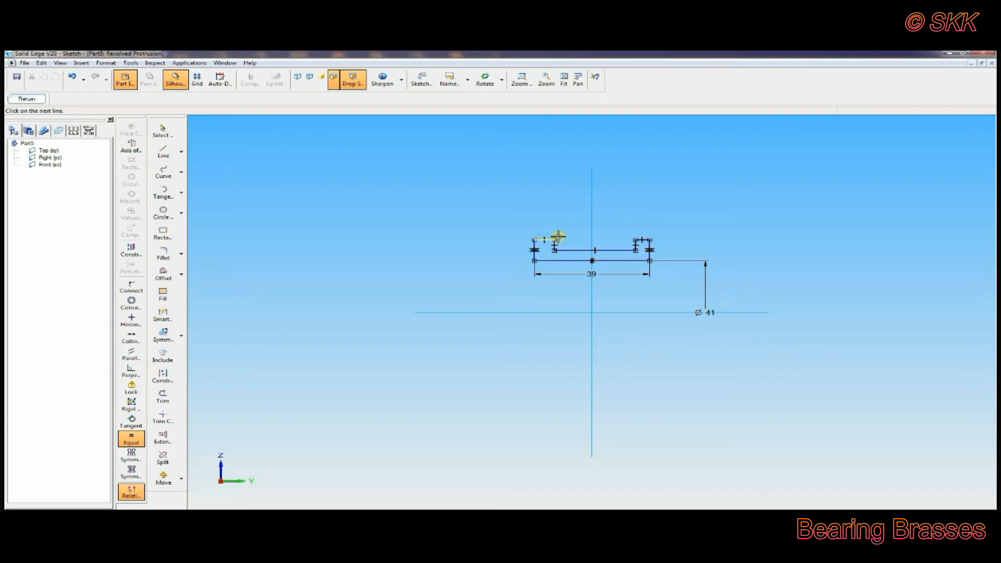
pyautogui.click(643, 240)
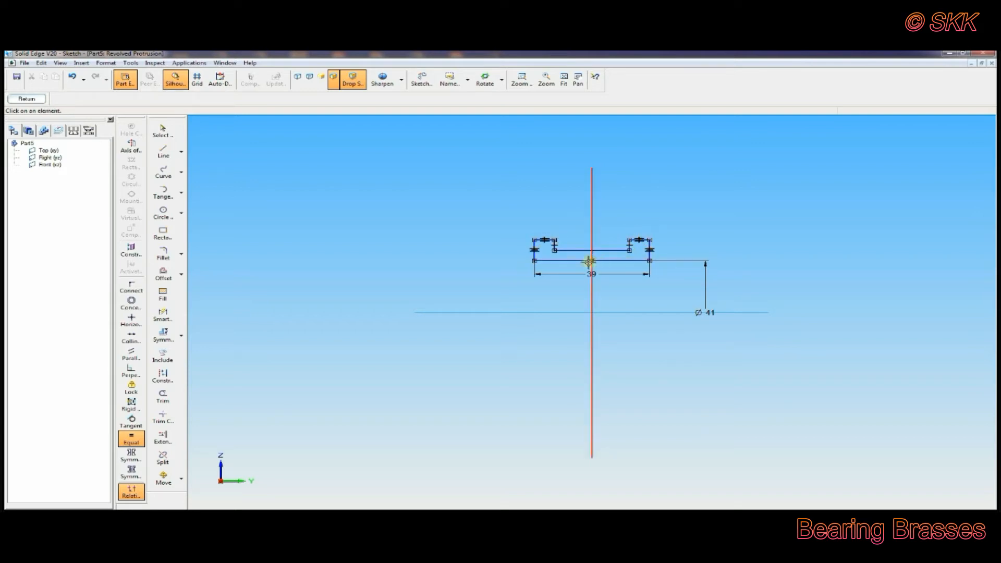
pyautogui.click(629, 244)
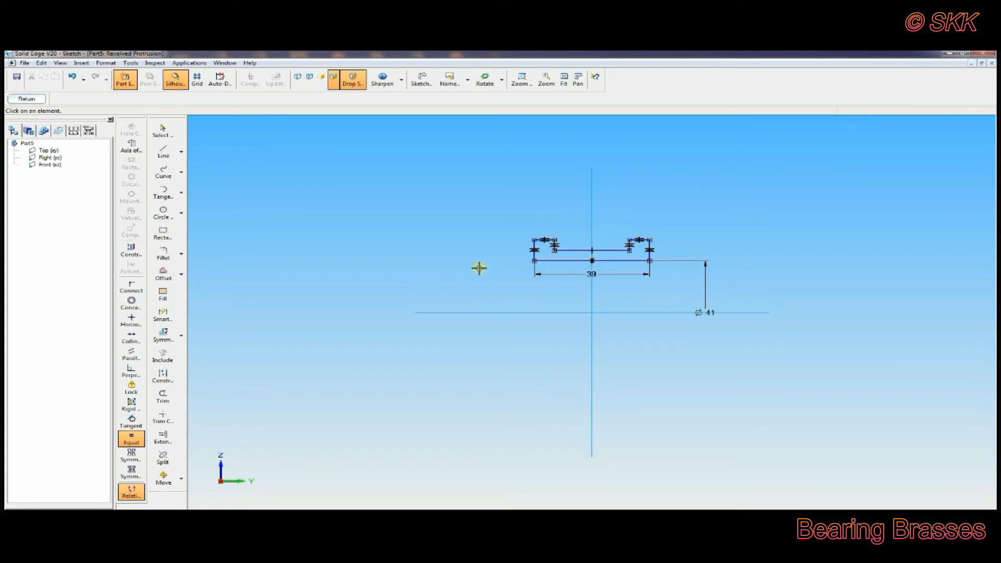
# - Add symmetric diameters about the horizontal reference axis, 48 mm to the recessed middle line and 56 mm to the flange top
pyautogui.click(168, 334)
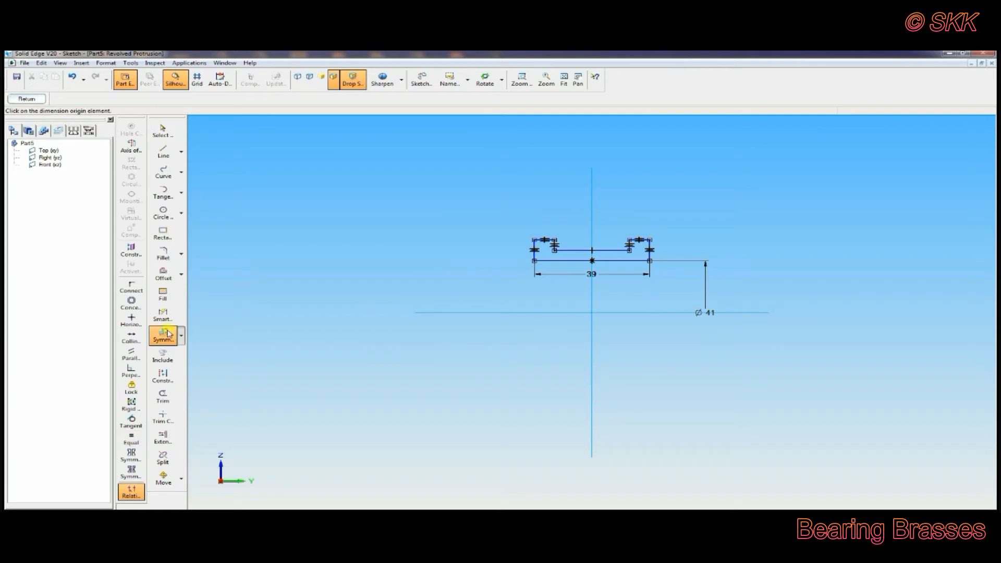
pyautogui.click(561, 311)
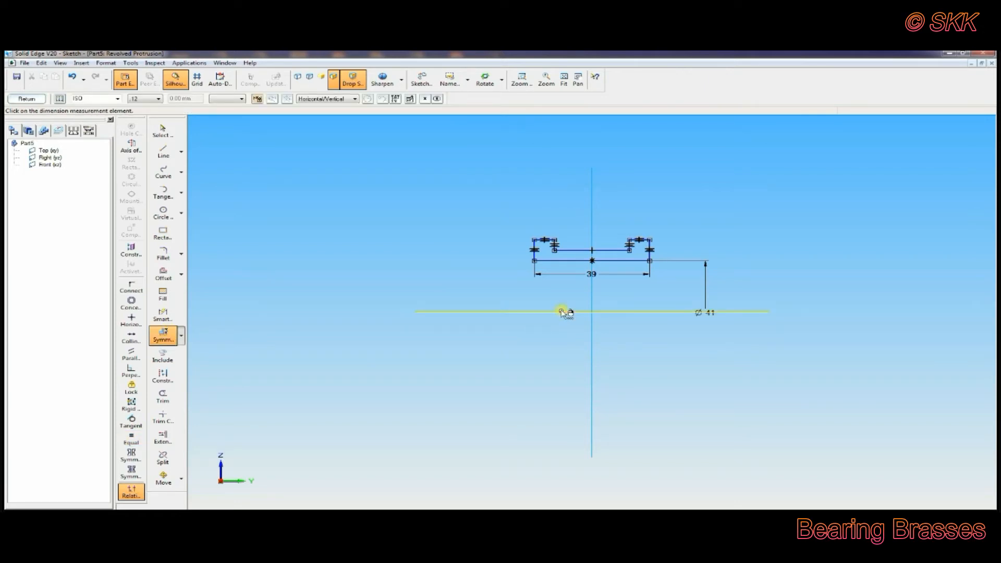
pyautogui.click(568, 250)
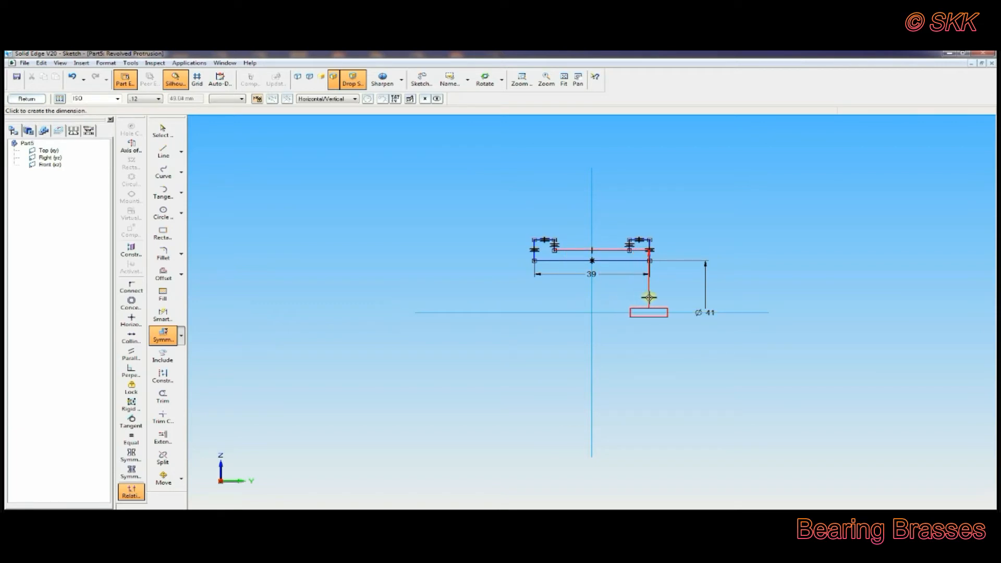
pyautogui.click(673, 295)
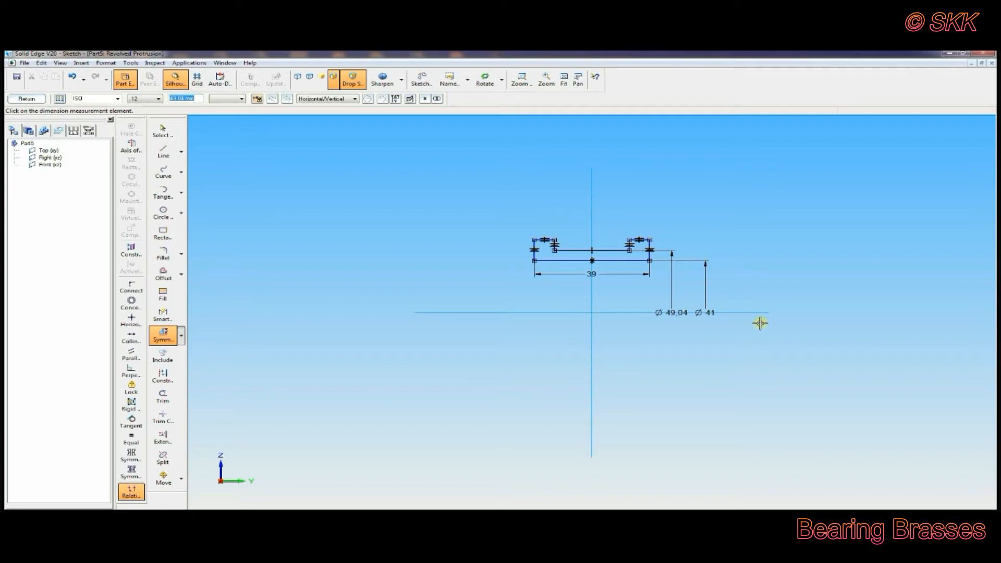
pyautogui.write('48')
pyautogui.press('Return')
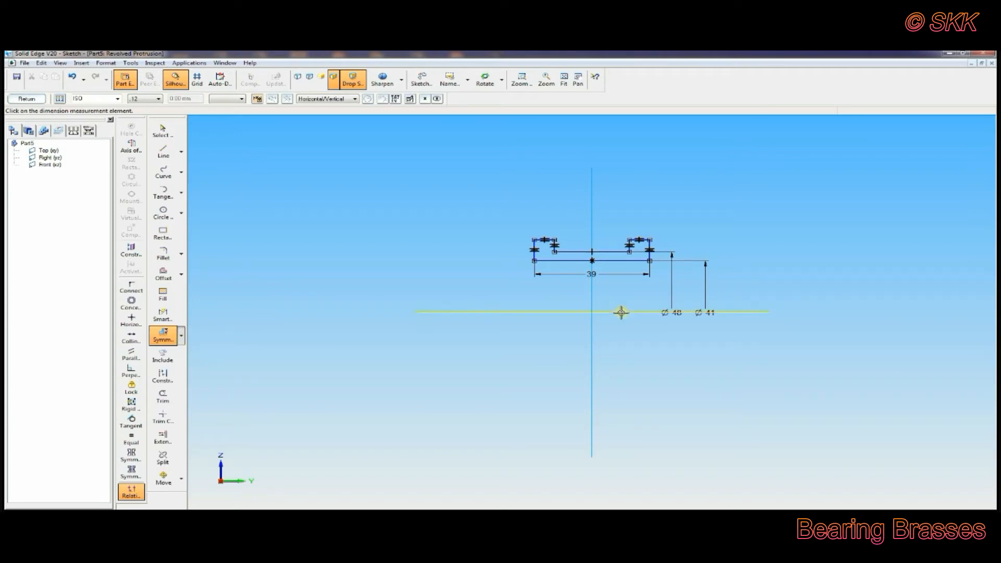
pyautogui.click(538, 240)
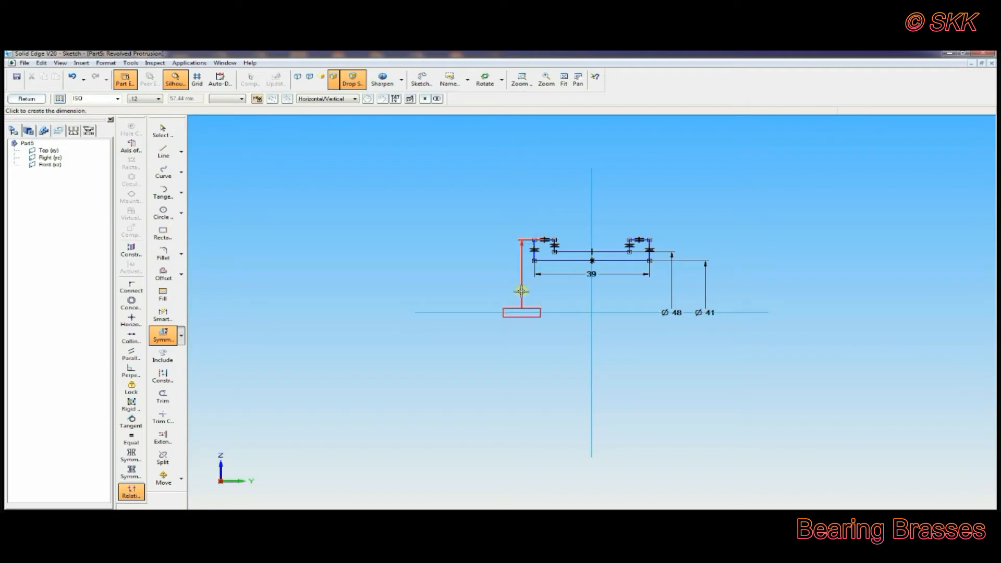
pyautogui.click(488, 281)
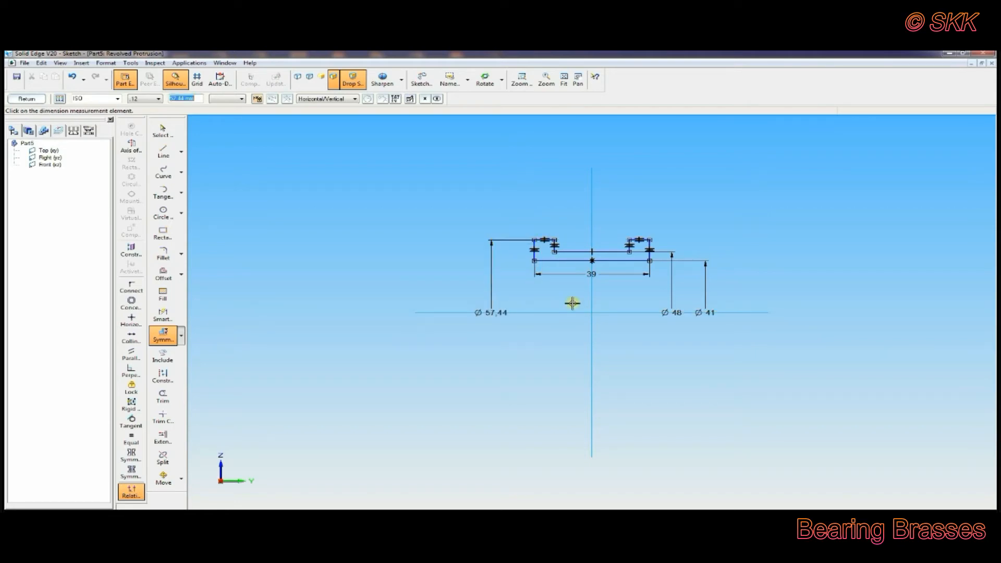
pyautogui.write('58')
pyautogui.press('Return')
# - Dimension the distance between the two inner flange sides as 33 mm
pyautogui.click(182, 336)
pyautogui.click(211, 330)
pyautogui.click(554, 245)
pyautogui.click(630, 244)
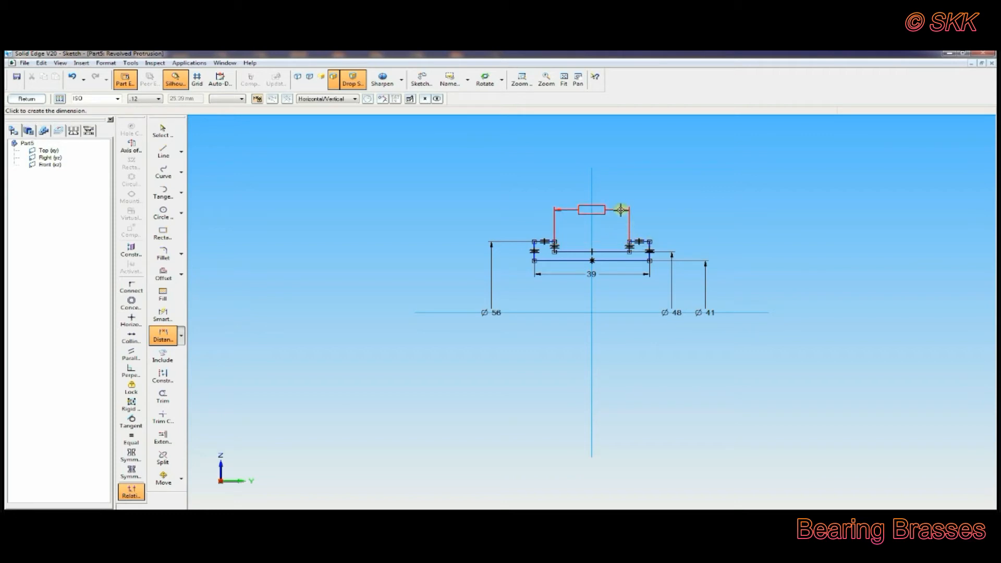
pyautogui.click(621, 209)
pyautogui.write('33')
pyautogui.press('Return')
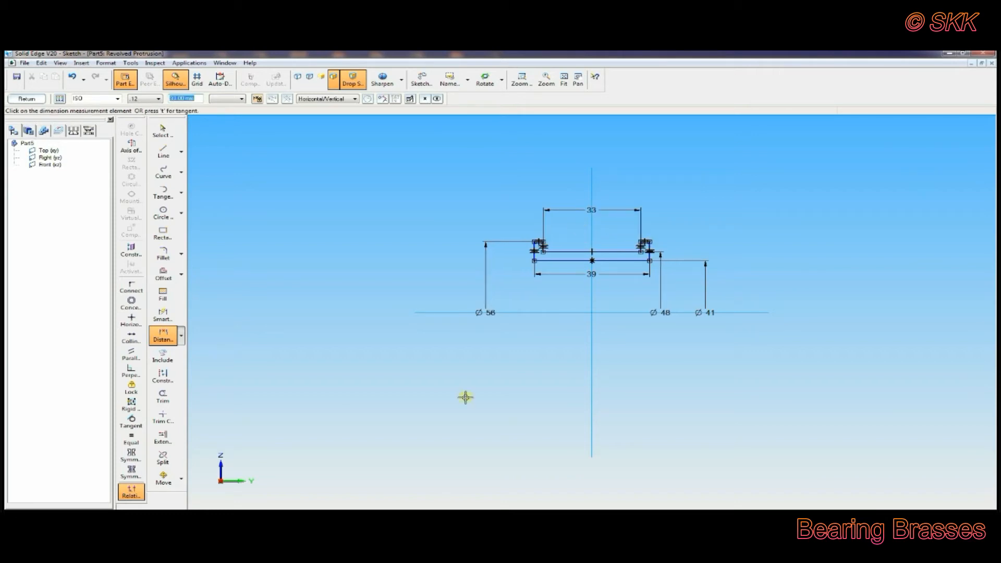
pyautogui.press('Escape')
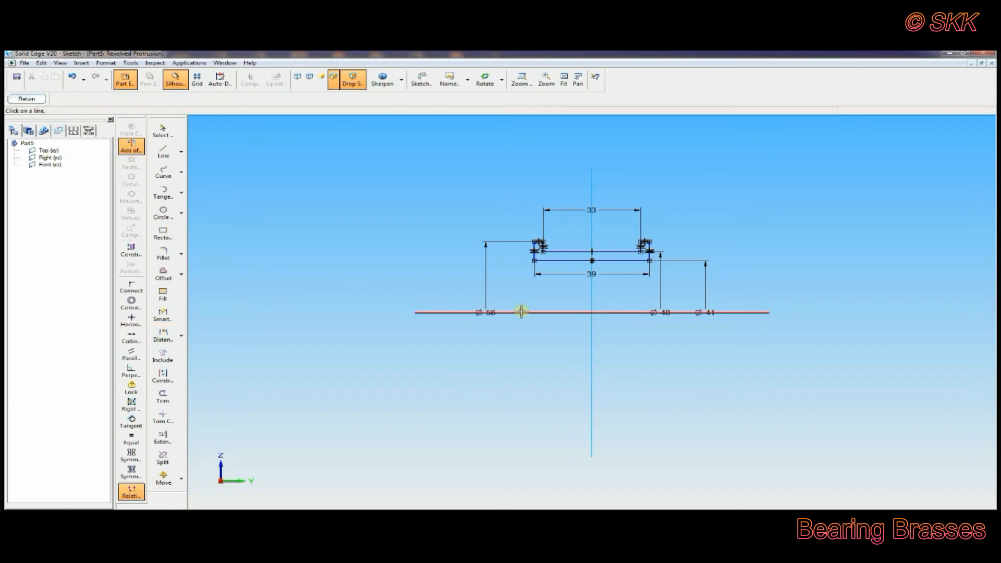
# - Finish the sketch and revolve the profile half a turn about the horizontal reference axis, towards the negative X side
pyautogui.click(26, 99)
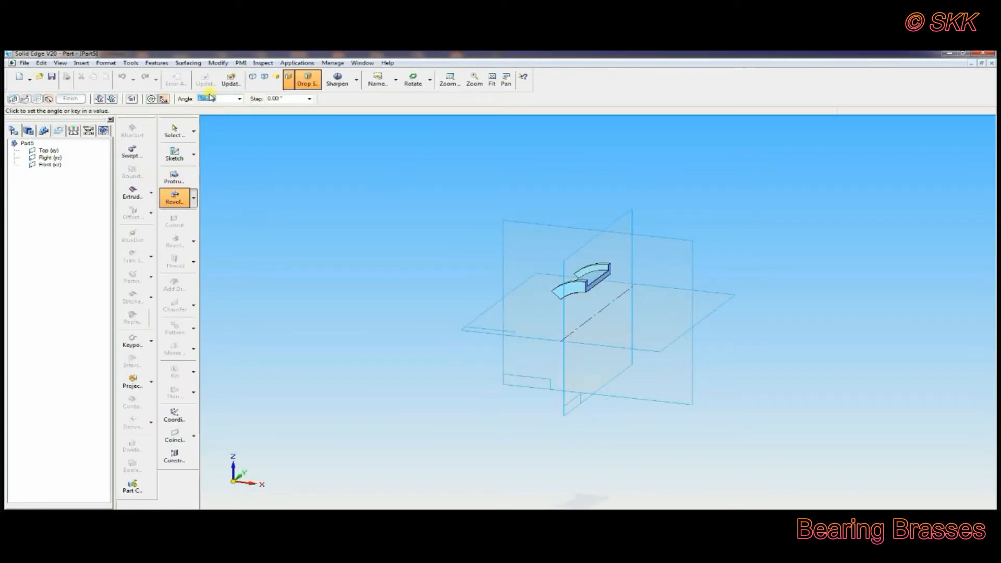
pyautogui.press('Return')
pyautogui.click(425, 342)
pyautogui.click(72, 99)
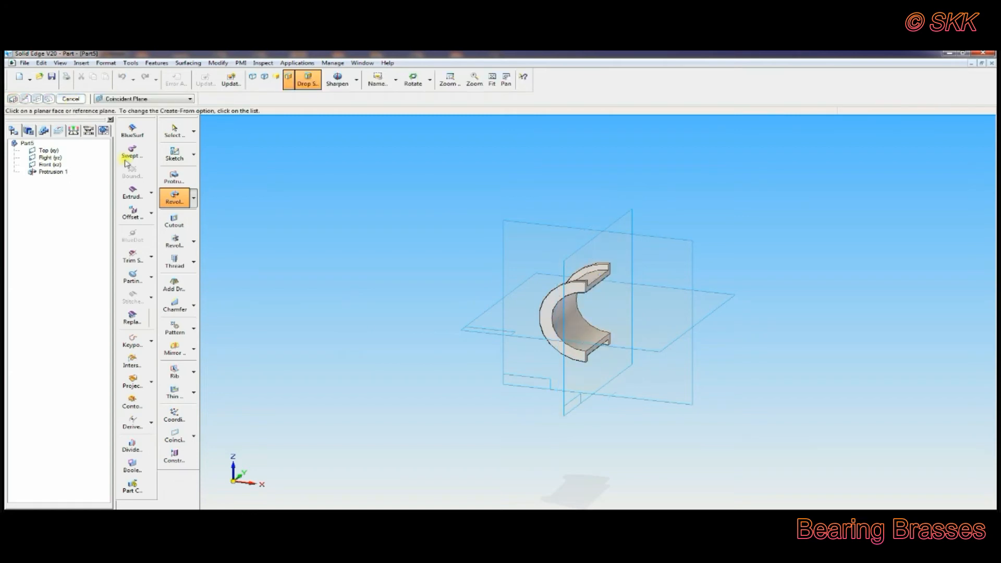
# - Check the bearing brasses views in the connecting rod drawing for the remaining dimensions at the lower edge
pyautogui.click(263, 506)
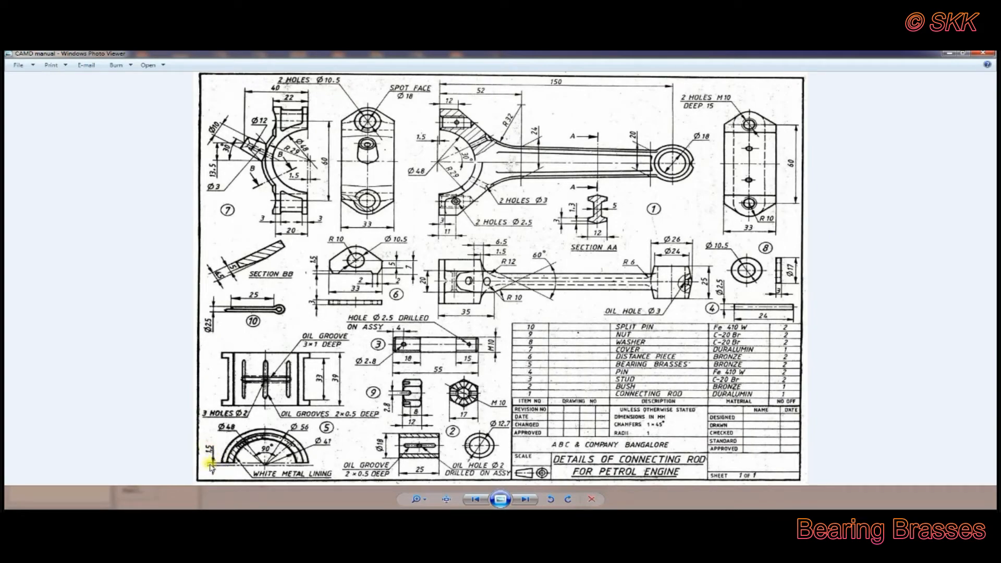
pyautogui.click(219, 508)
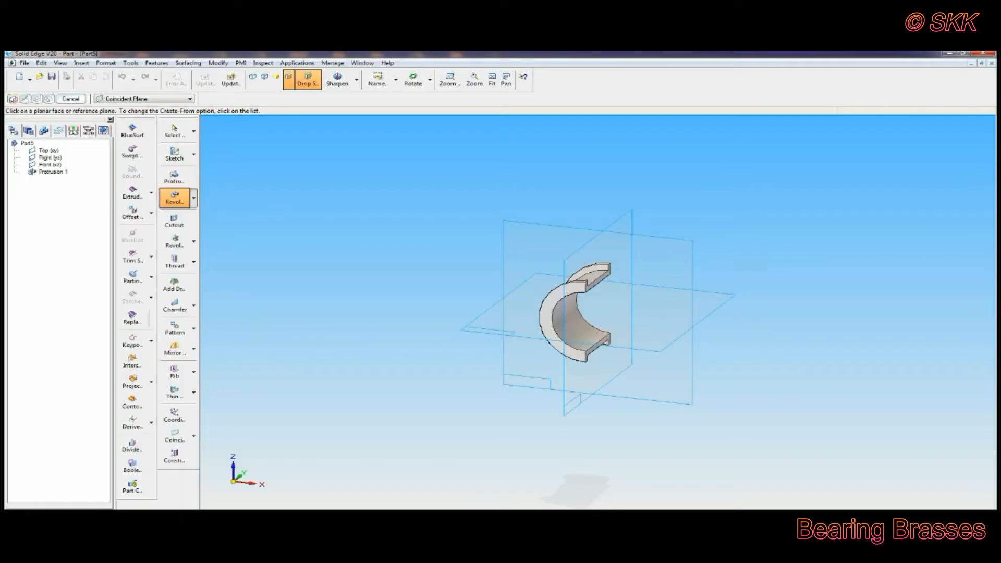
# - Start a cutout on the Front (xz) plane and sketch a vertical line across the half ring, beside the vertical reference axis on the negative X side
pyautogui.click(175, 221)
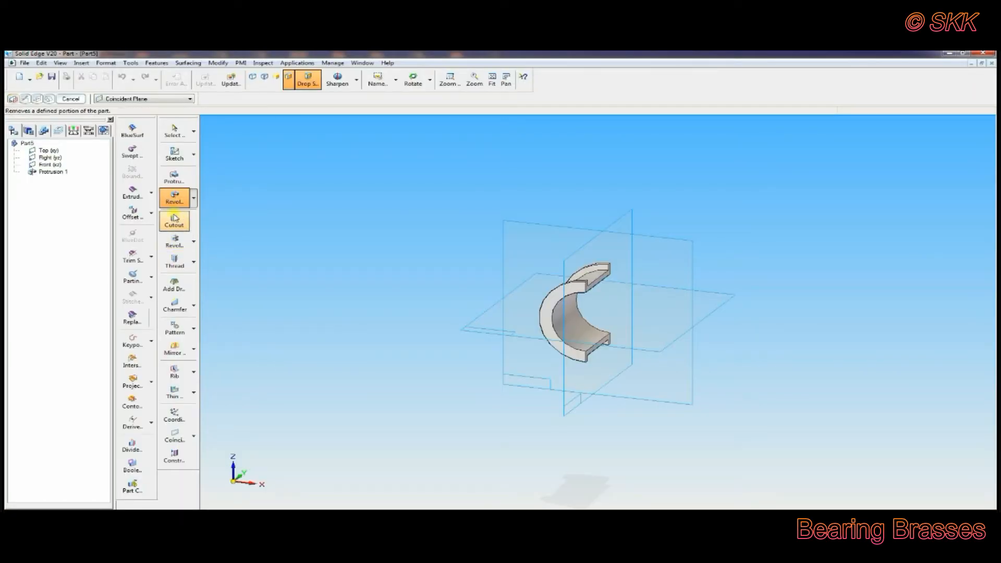
pyautogui.click(539, 230)
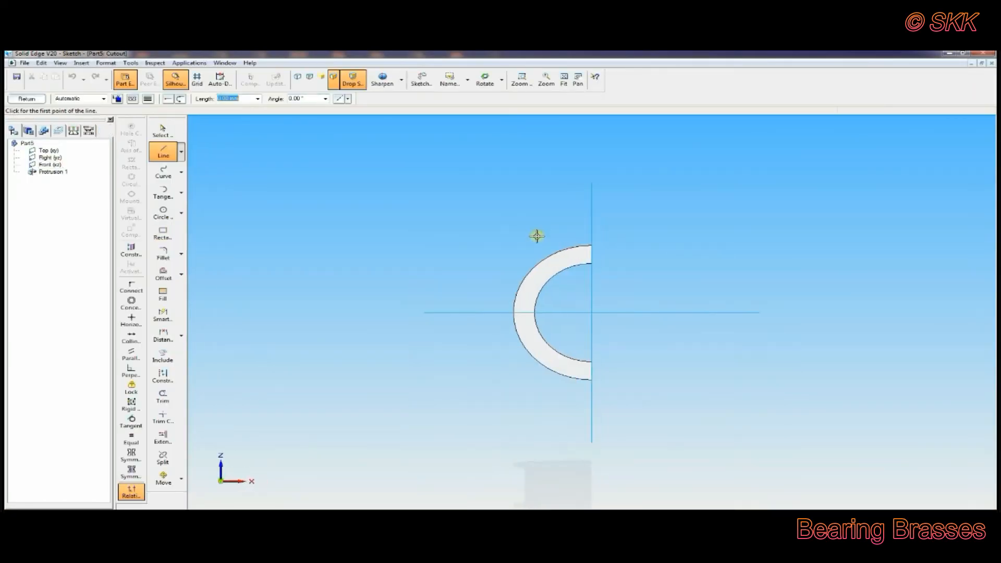
pyautogui.click(580, 221)
pyautogui.click(582, 405)
# - Dimension the vertical cut line at 1.5 mm from the vertical reference axis
pyautogui.click(163, 336)
pyautogui.click(580, 392)
pyautogui.click(591, 391)
pyautogui.click(614, 393)
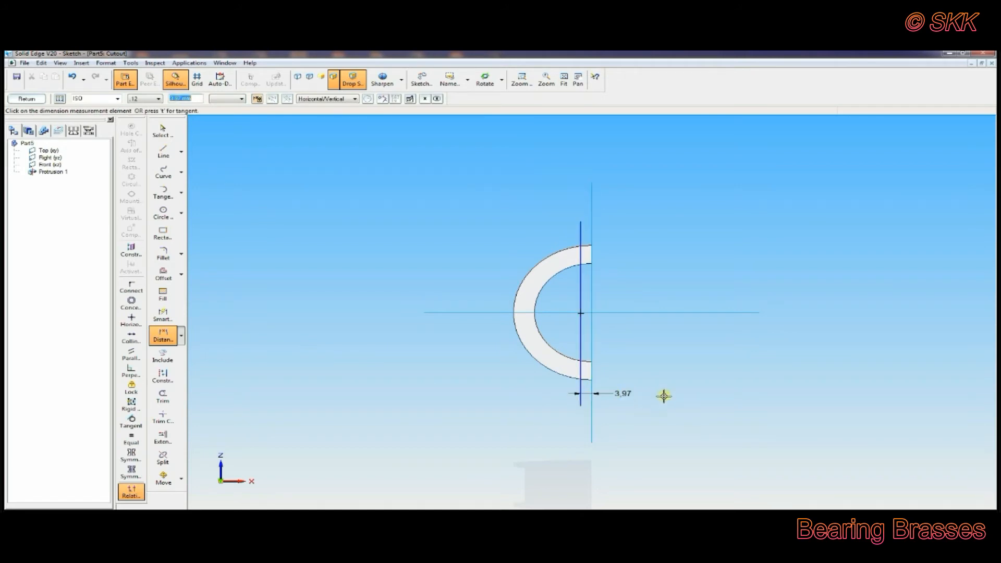
pyautogui.write('1.5')
pyautogui.press('Return')
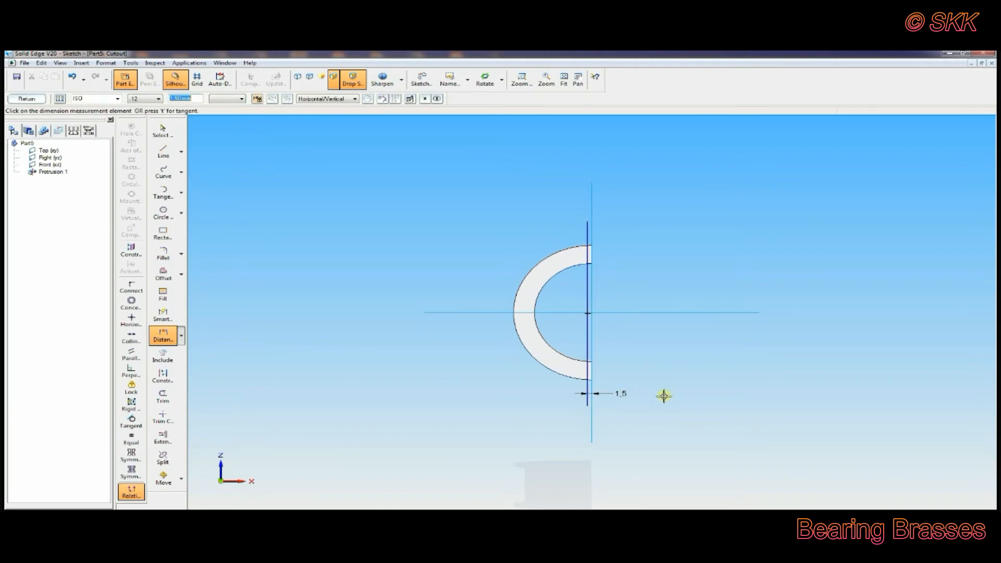
# - Finish the sketch and cut away the strip on the positive X side of the line, symmetrically across the part's full width
pyautogui.click(27, 98)
pyautogui.click(767, 365)
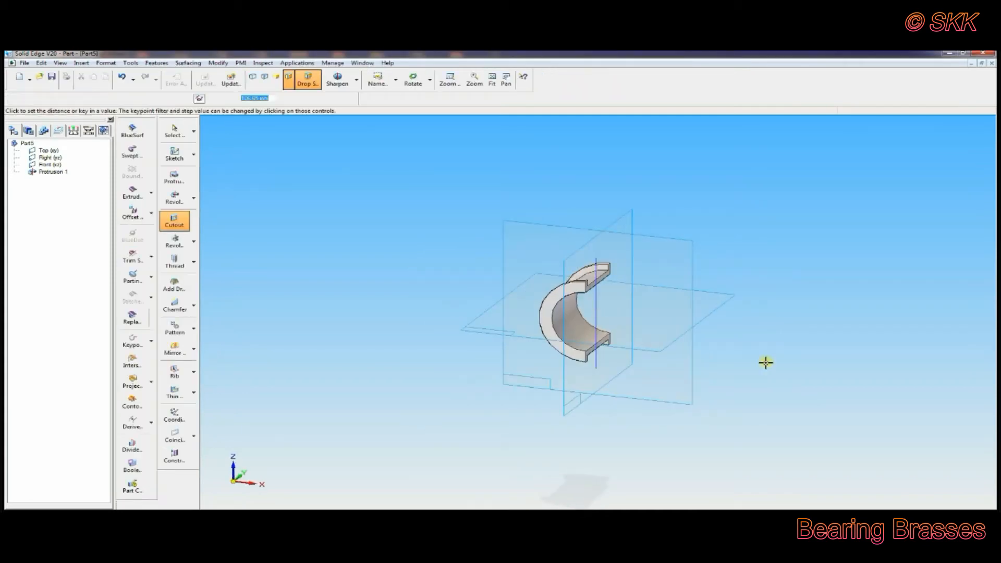
pyautogui.click(123, 98)
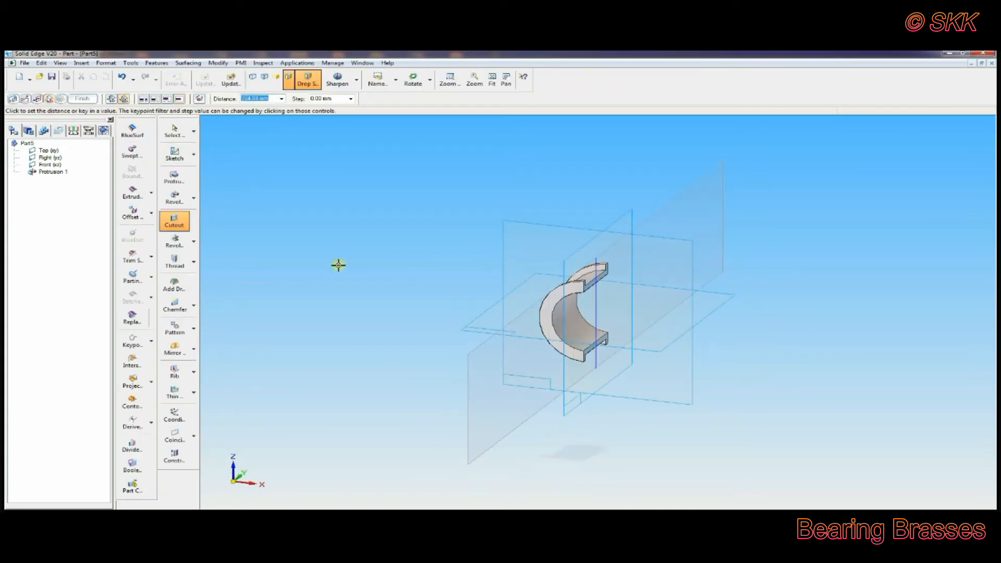
pyautogui.click(362, 276)
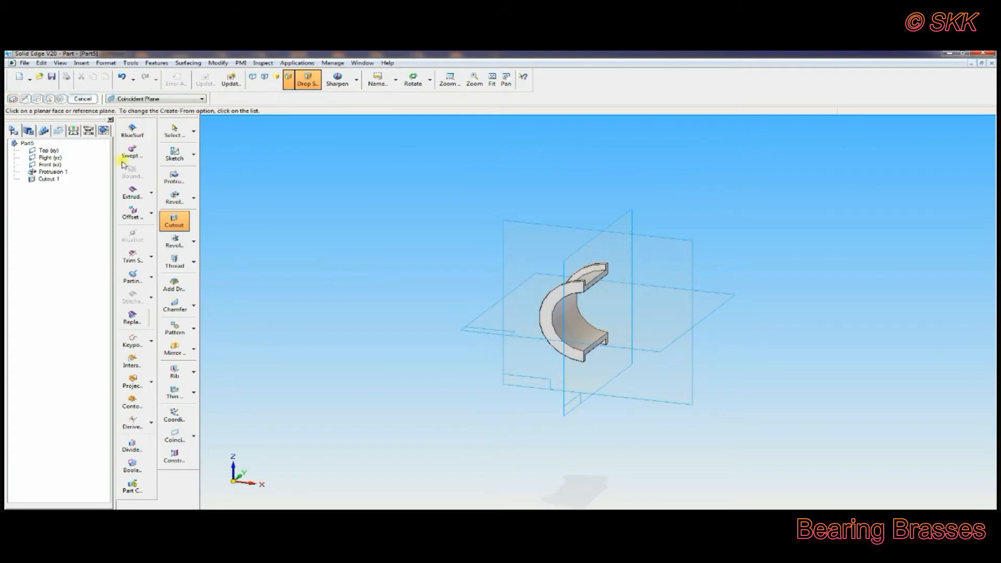
# - Check the drawing's hole callout and cut a 2 mm diameter hole through the half ring, sketched on the Right (yz) plane at the origin
pyautogui.moveTo(303, 236)
pyautogui.mouseDown(button='middle')
pyautogui.moveTo(313, 235)
pyautogui.moveTo(300, 236)
pyautogui.mouseUp(button='middle')
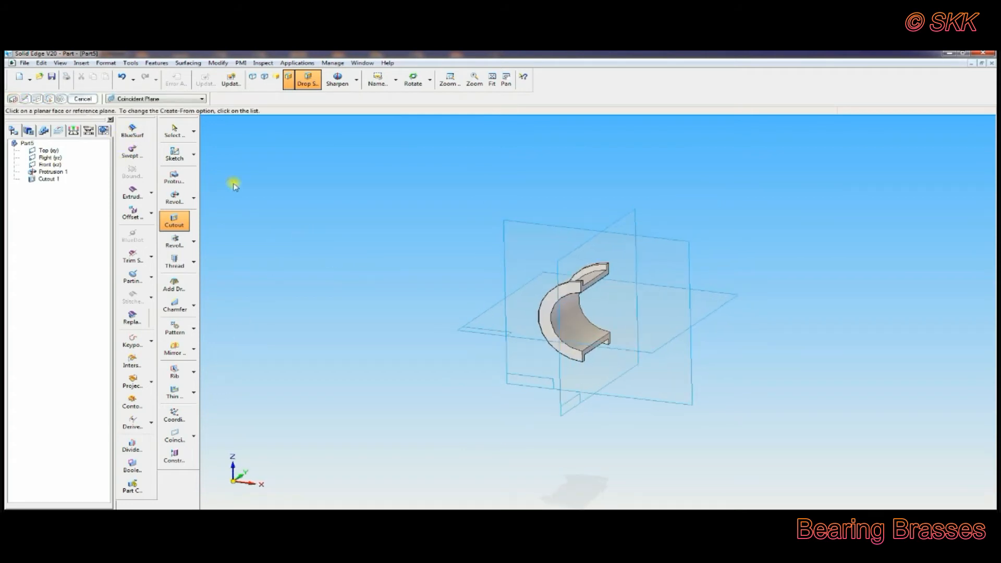
pyautogui.click(395, 79)
pyautogui.click(388, 117)
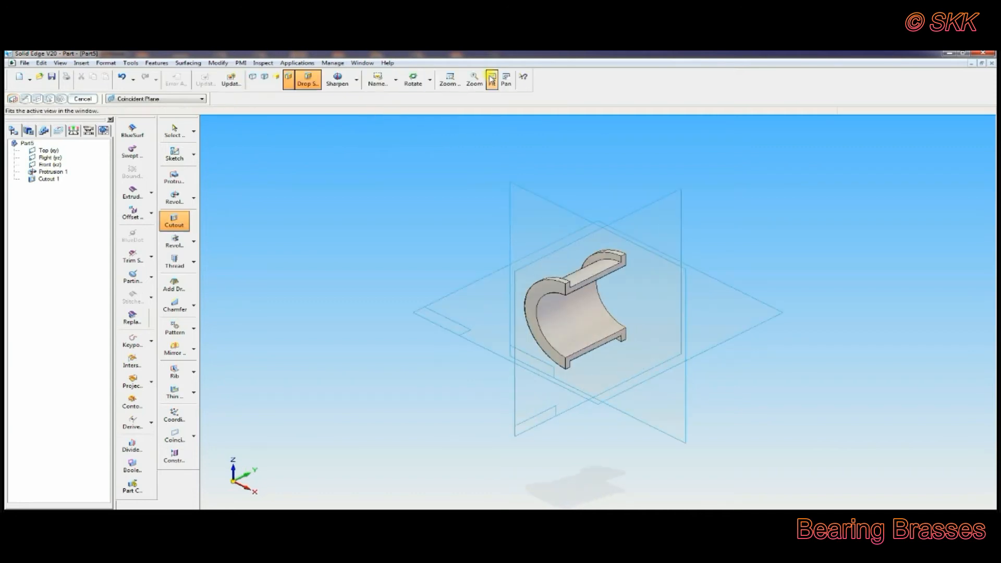
pyautogui.hotkey('alt', 'Tab')
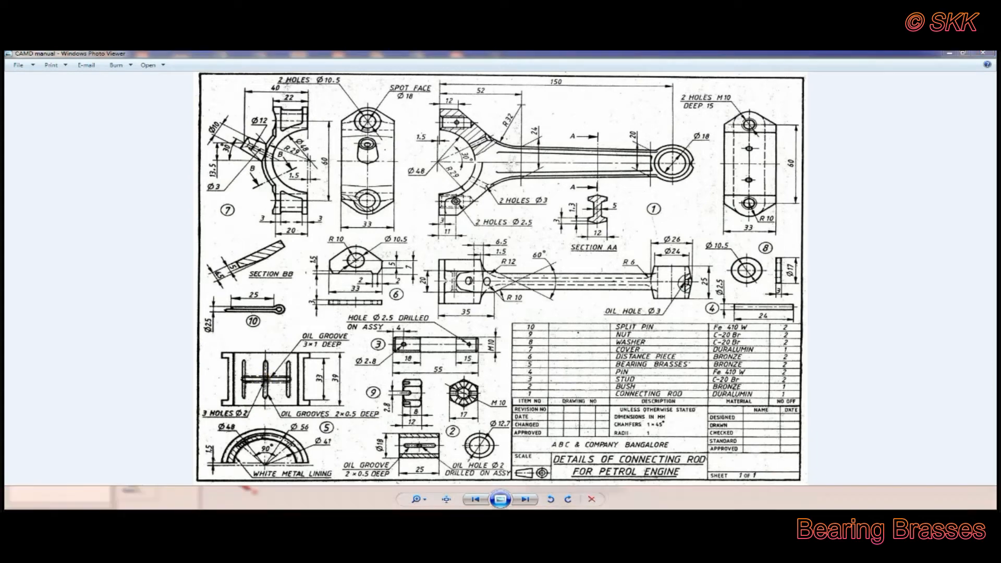
pyautogui.hotkey('alt', 'Tab')
pyautogui.click(175, 221)
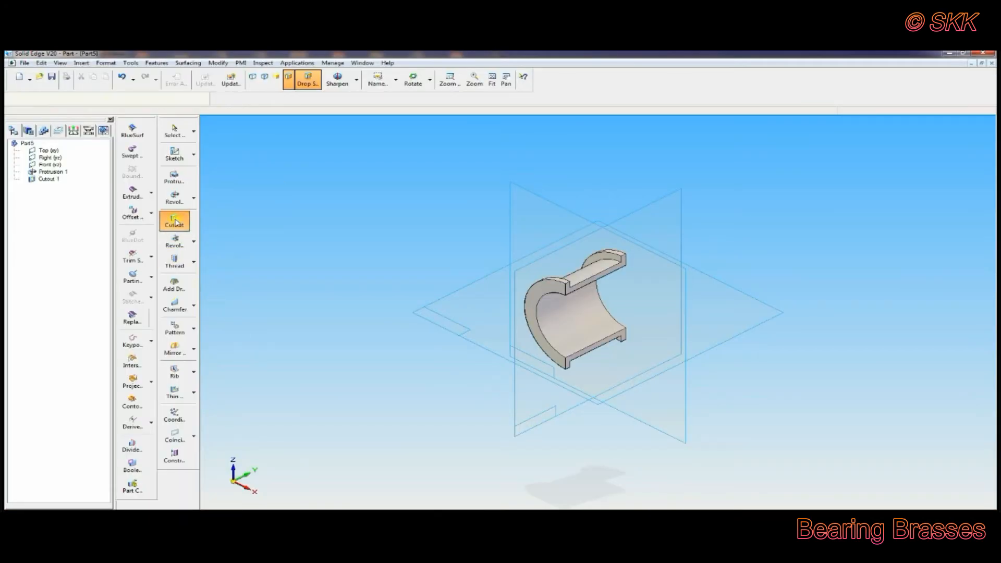
pyautogui.click(650, 201)
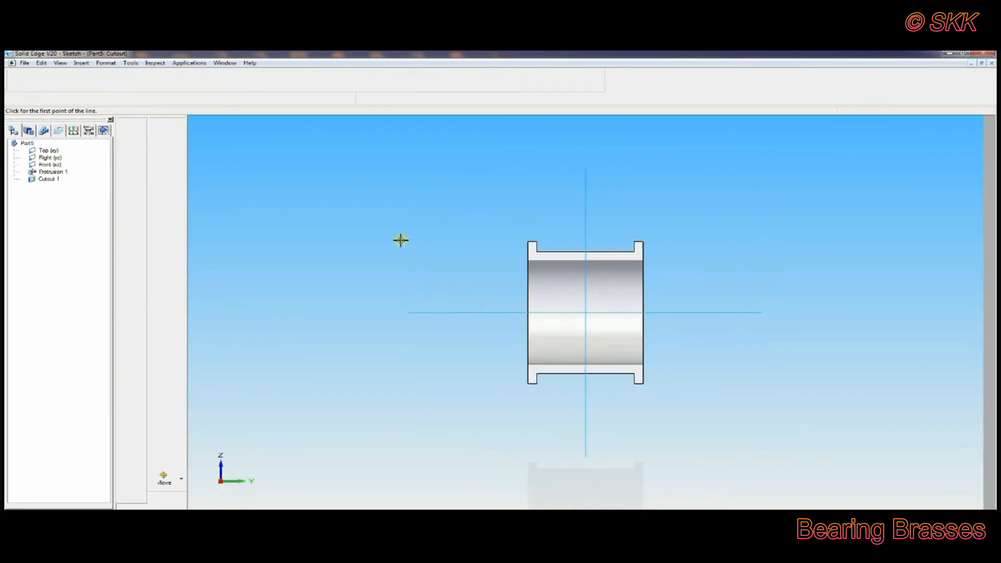
pyautogui.click(164, 213)
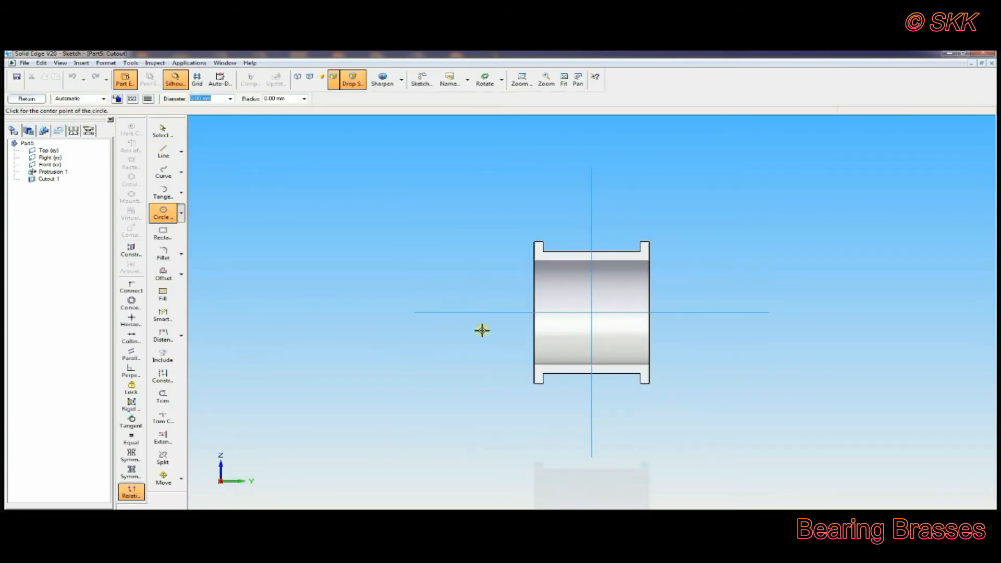
pyautogui.write('2')
pyautogui.press('Tab')
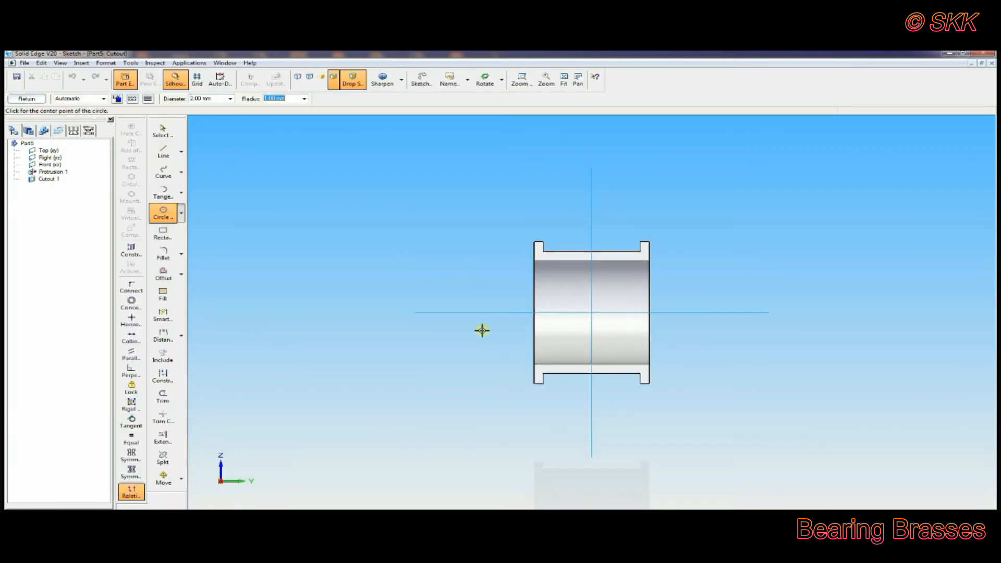
pyautogui.click(592, 313)
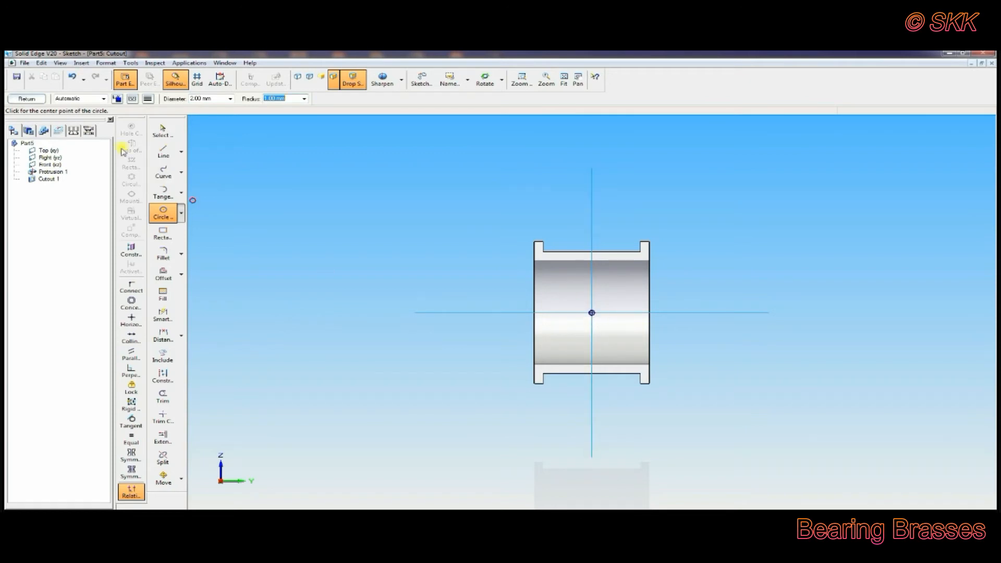
pyautogui.click(27, 98)
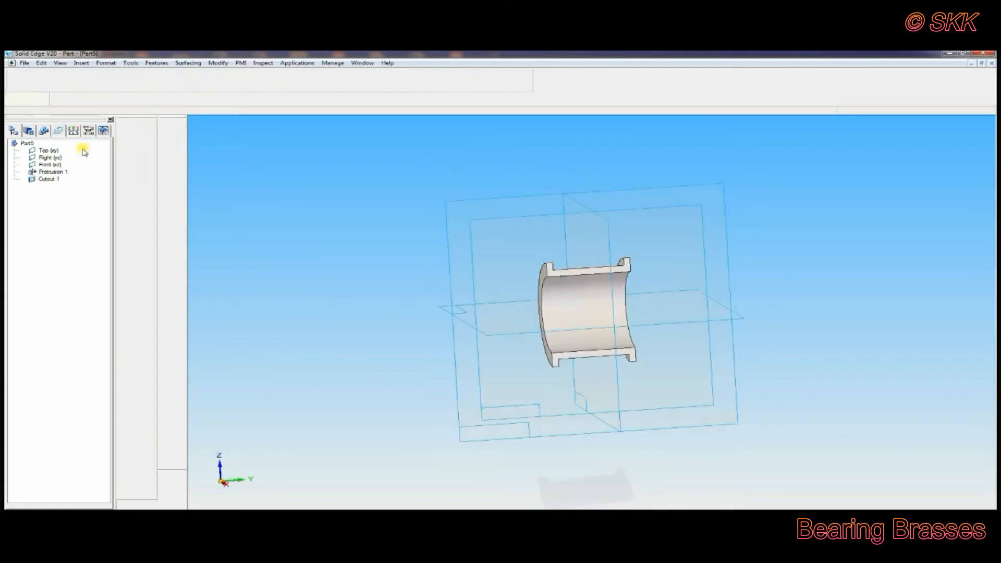
pyautogui.rightClick(337, 245)
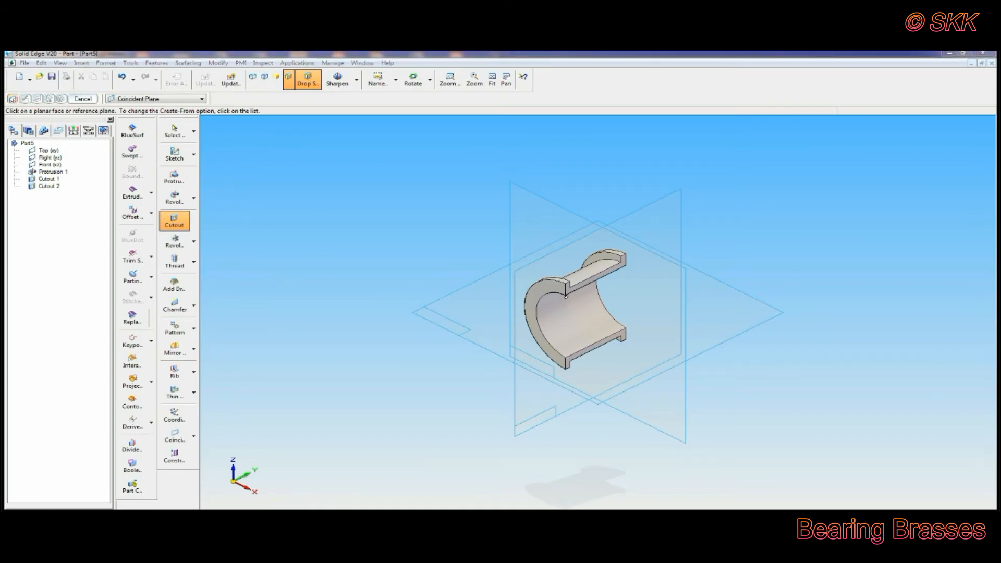
# - Check the drawing's oil groove and sketch a narrow horizontal rectangle around the hole for a new cutout on the Right (yz) plane
pyautogui.click(278, 505)
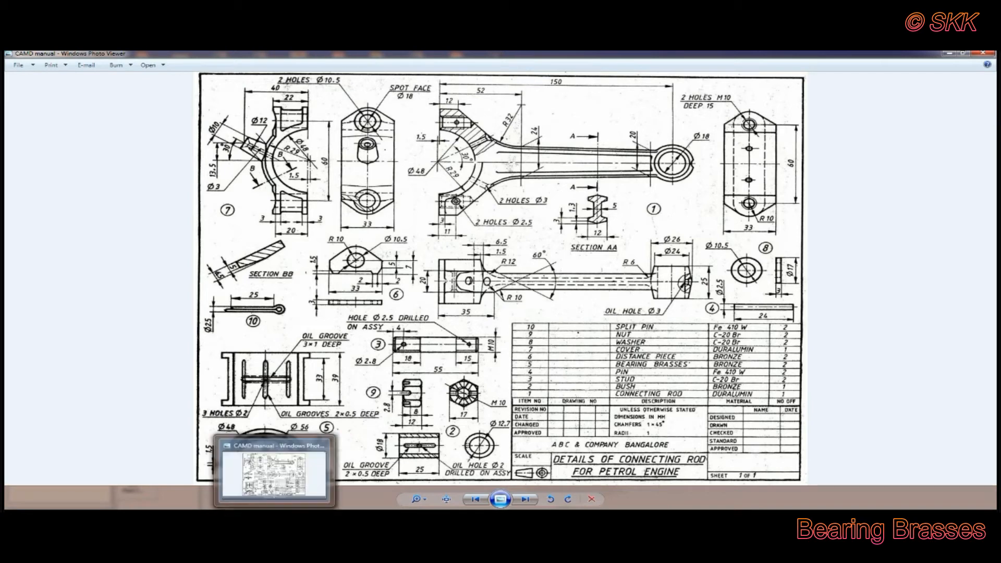
pyautogui.click(284, 504)
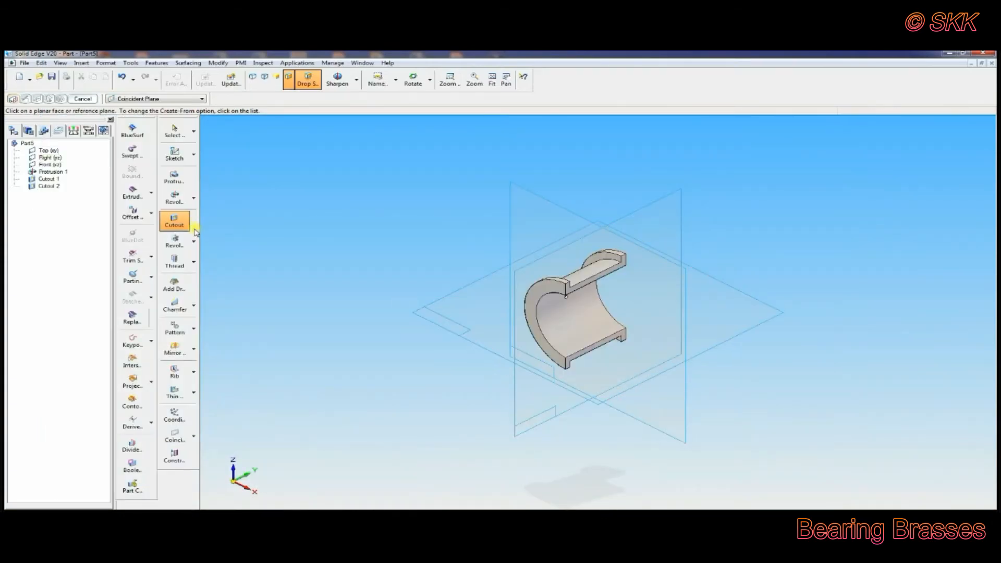
pyautogui.click(662, 205)
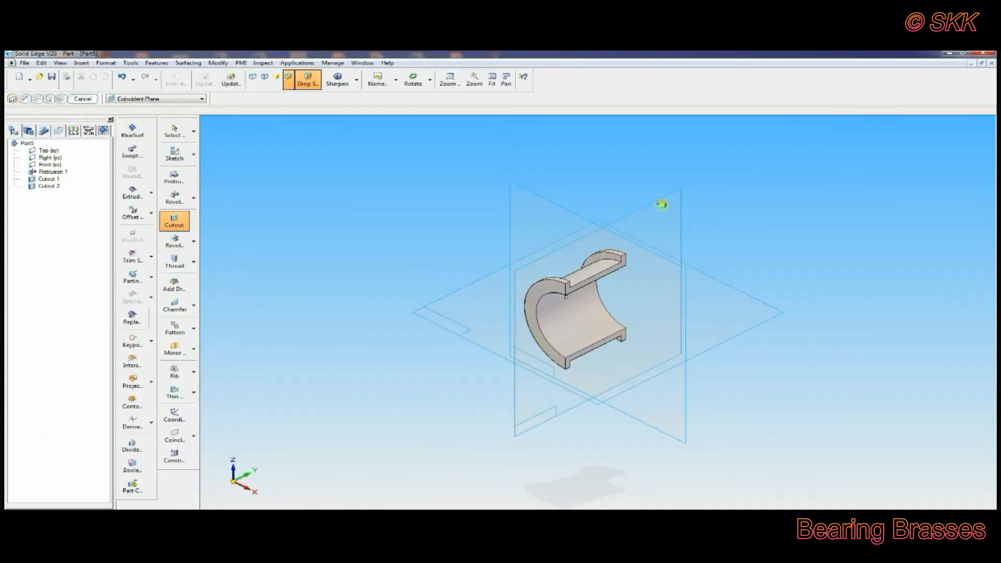
pyautogui.click(519, 79)
pyautogui.moveTo(500, 230)
pyautogui.mouseDown()
pyautogui.moveTo(550, 312)
pyautogui.moveTo(700, 357)
pyautogui.mouseUp()
pyautogui.click(162, 233)
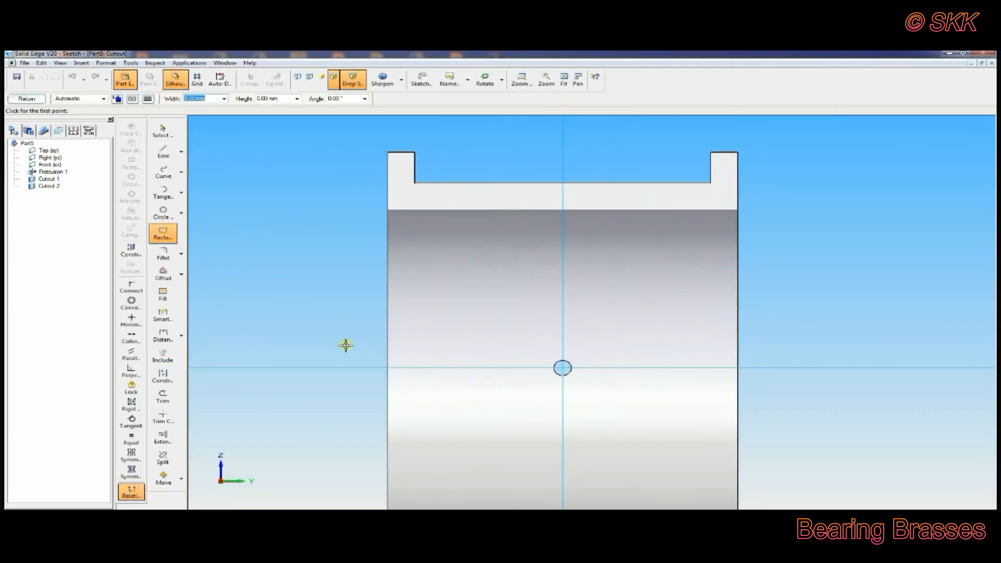
pyautogui.click(428, 356)
pyautogui.click(428, 383)
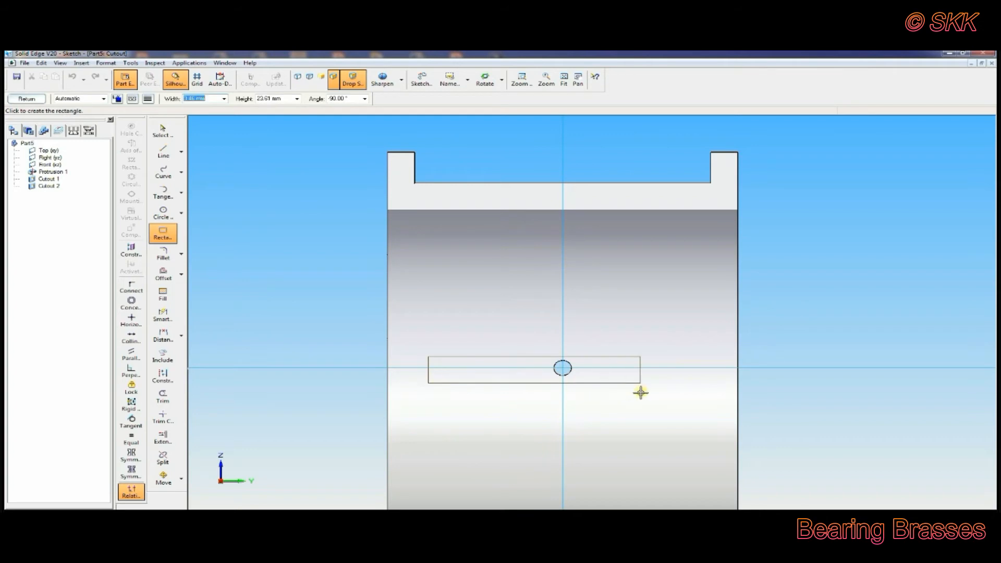
pyautogui.click(680, 389)
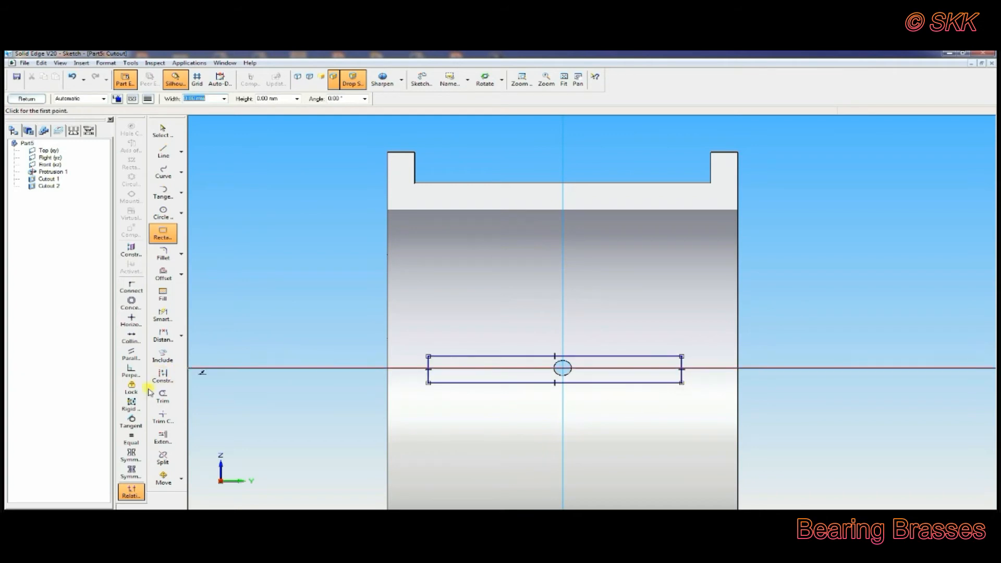
# - Centre the rectangle on the hole by connecting the midpoints of all four sides to the horizontal and vertical reference axes
pyautogui.click(131, 287)
pyautogui.click(427, 370)
pyautogui.click(434, 368)
pyautogui.click(682, 369)
pyautogui.click(696, 368)
pyautogui.click(555, 354)
pyautogui.click(563, 349)
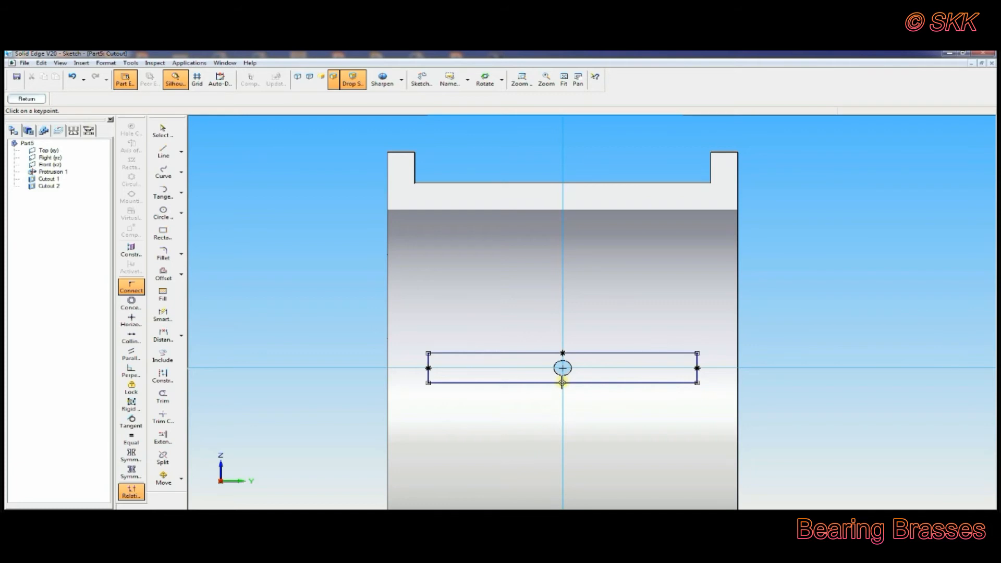
pyautogui.click(562, 383)
pyautogui.click(561, 395)
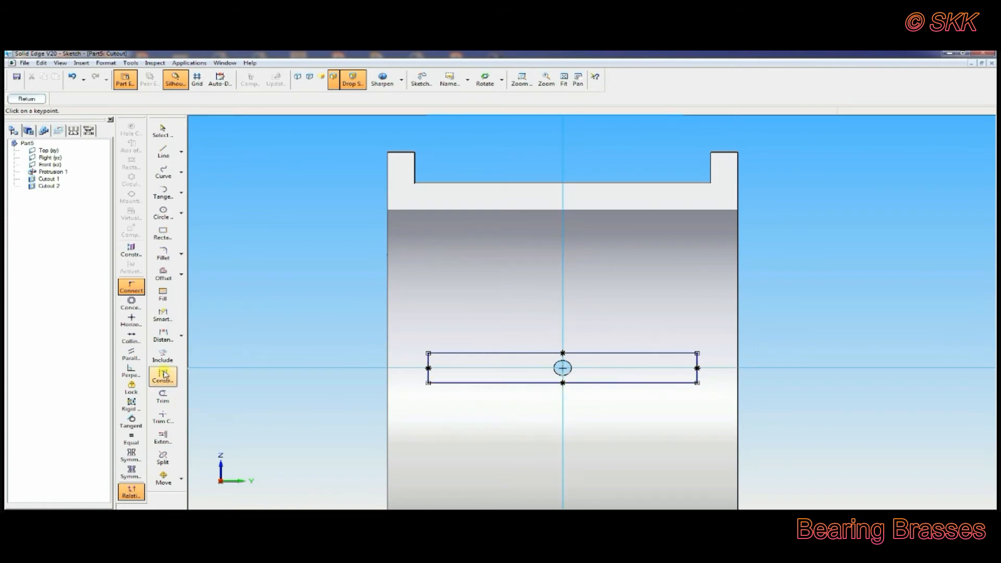
# - Dimension the rectangle's height as 2 mm
pyautogui.click(159, 313)
pyautogui.click(427, 365)
pyautogui.click(412, 356)
pyautogui.write('2')
pyautogui.press('Return')
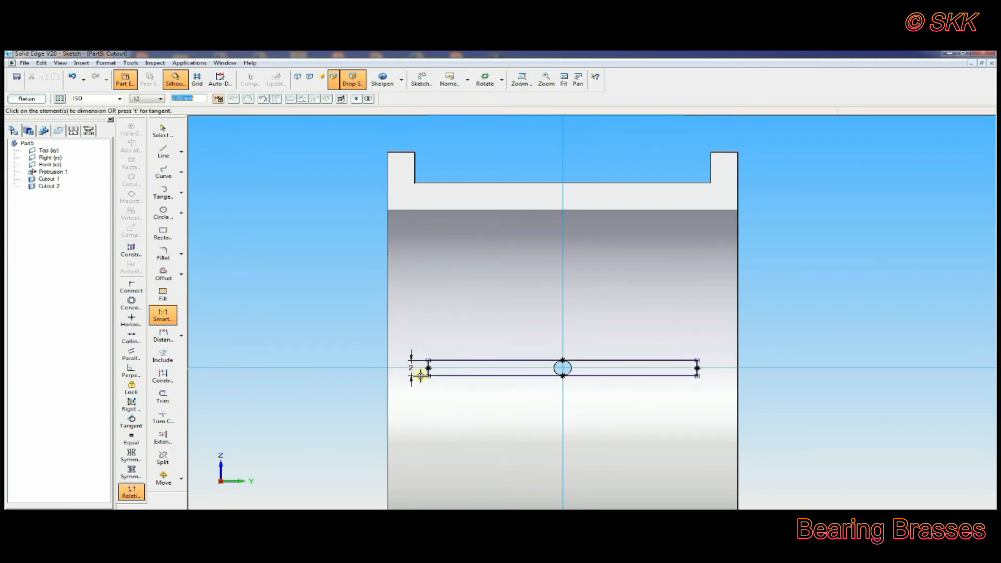
# - Dimension the distance between the rectangle's two short sides as 28 mm
pyautogui.click(165, 336)
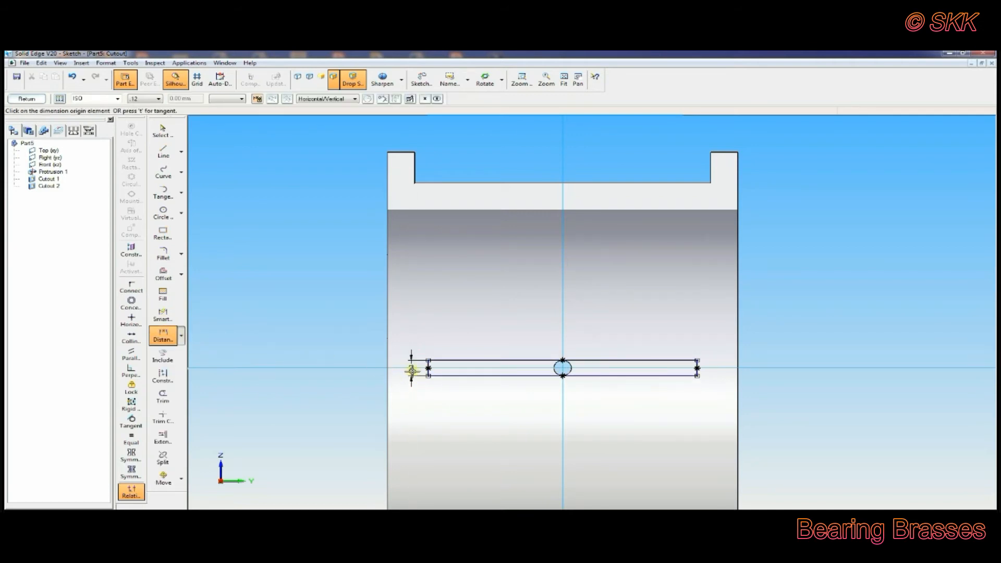
pyautogui.click(426, 368)
pyautogui.click(697, 368)
pyautogui.click(687, 333)
pyautogui.write('2')
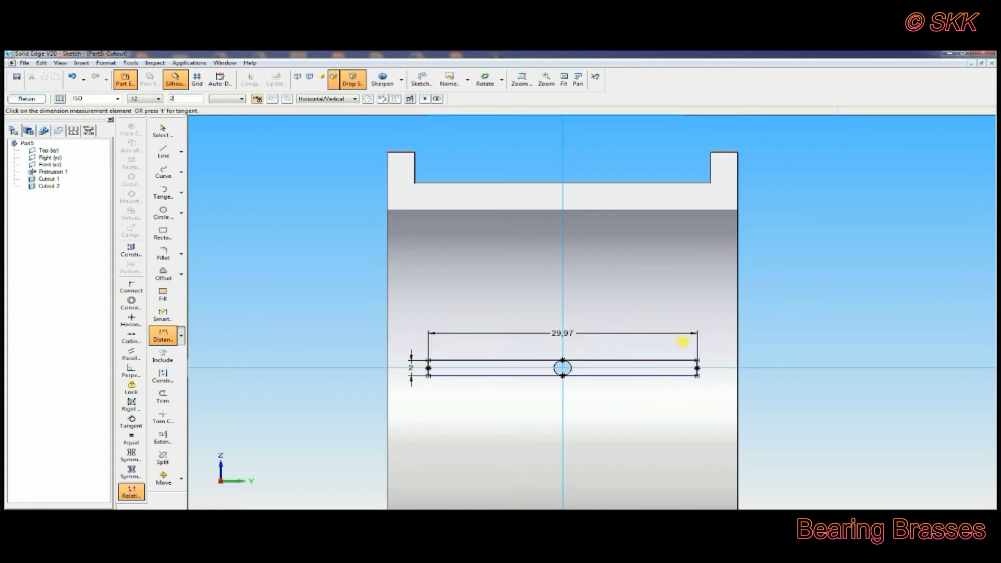
pyautogui.write('8')
pyautogui.press('Return')
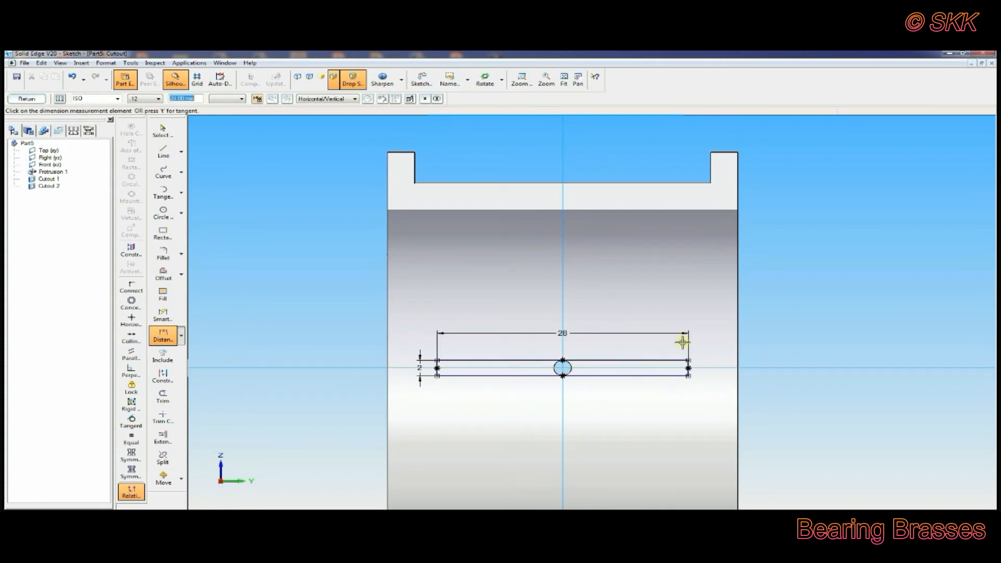
# - Trim away both short end lines of the groove rectangle
pyautogui.click(167, 401)
pyautogui.click(439, 368)
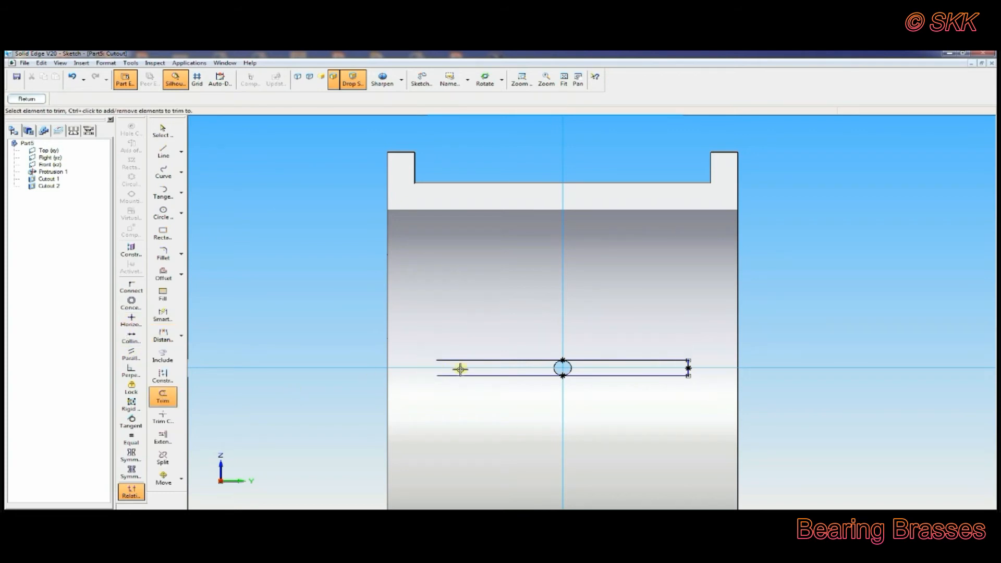
pyautogui.click(688, 368)
# - Close both ends of the groove profile with tangent arcs joining the two long lines
pyautogui.click(174, 196)
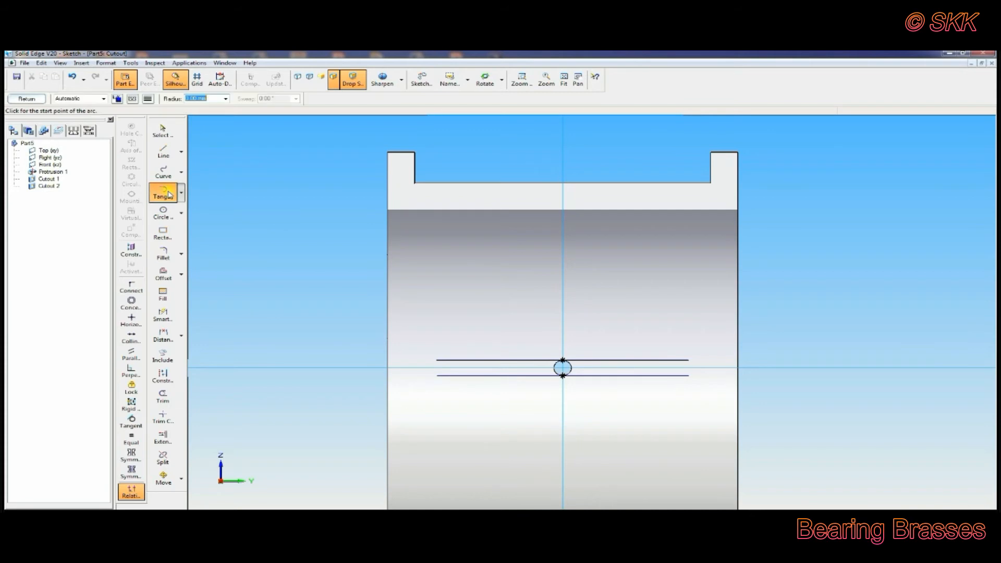
pyautogui.click(438, 361)
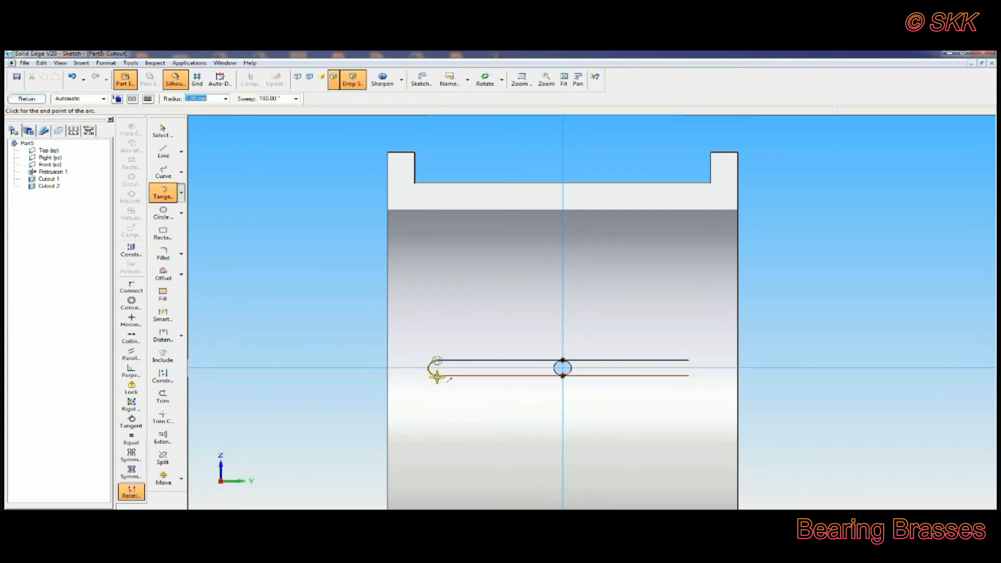
pyautogui.click(438, 375)
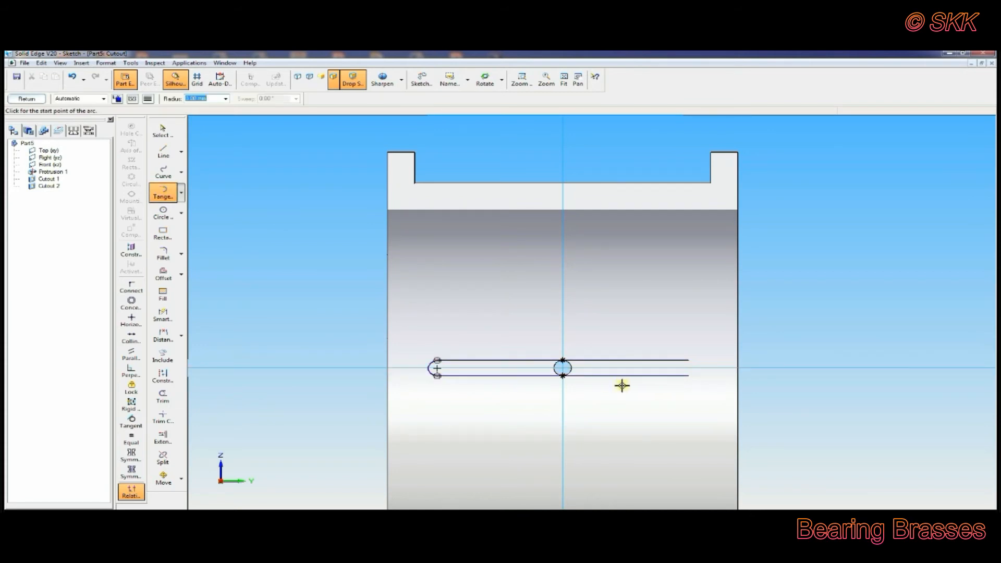
pyautogui.click(688, 360)
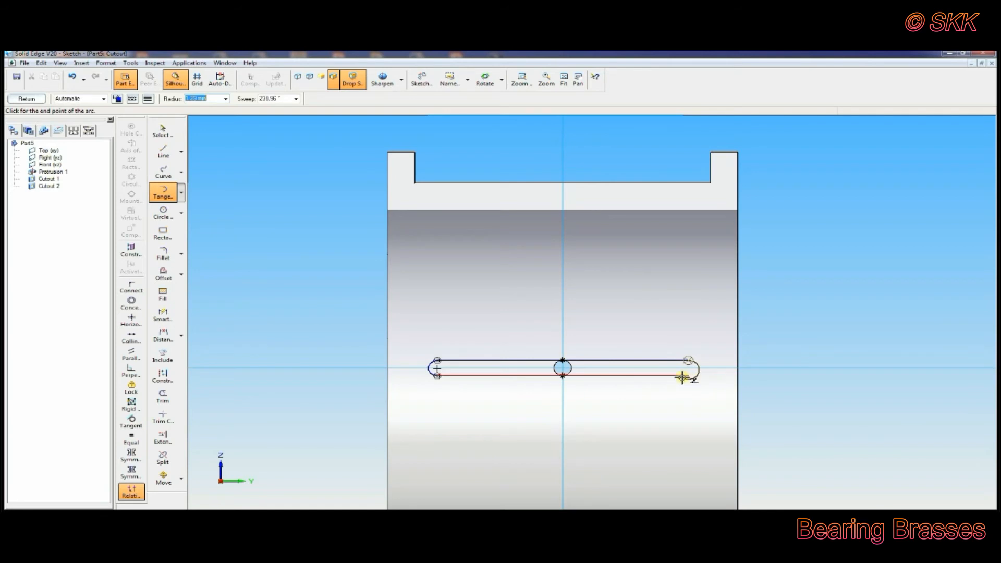
pyautogui.click(687, 374)
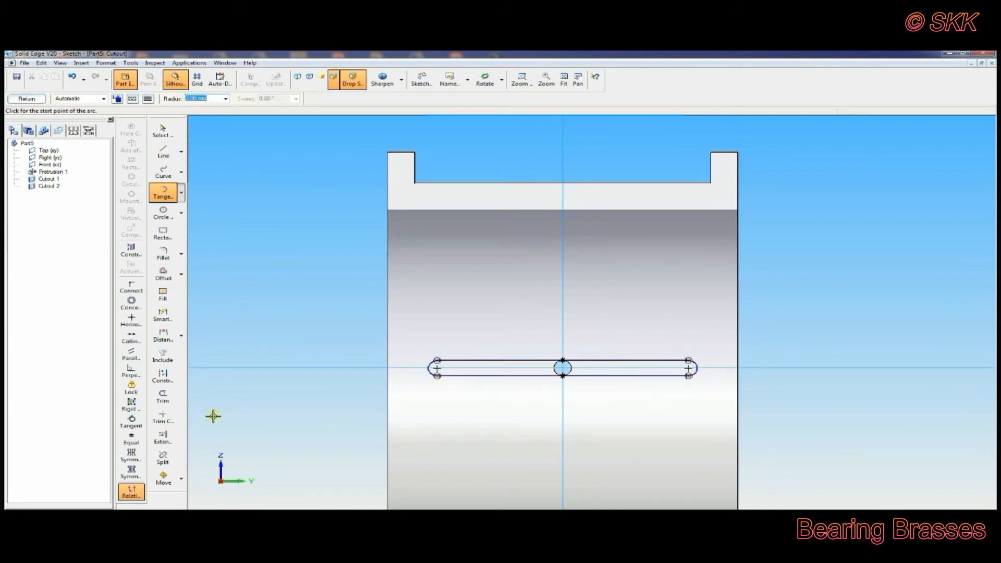
pyautogui.click(163, 336)
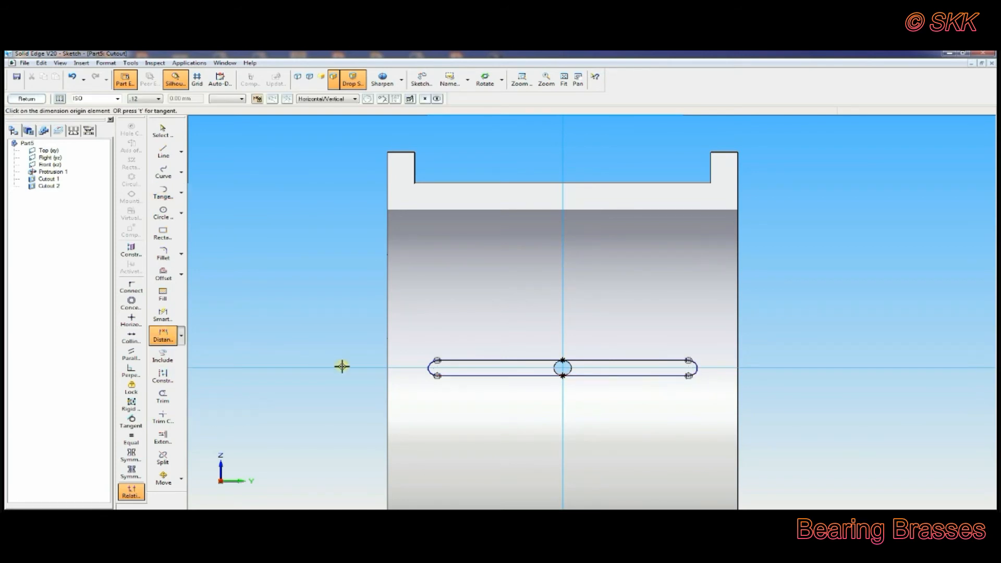
pyautogui.click(427, 368)
pyautogui.click(697, 367)
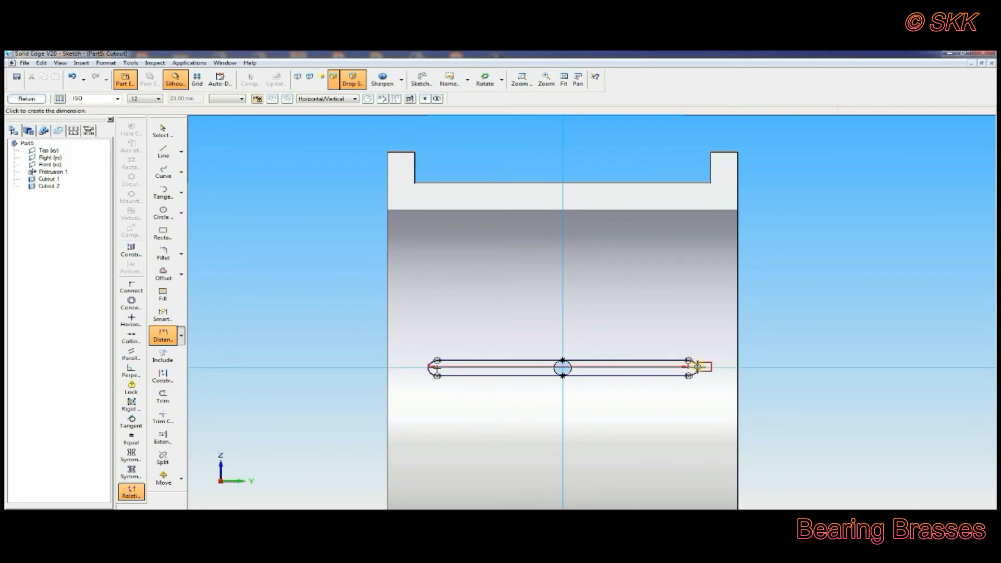
pyautogui.click(695, 332)
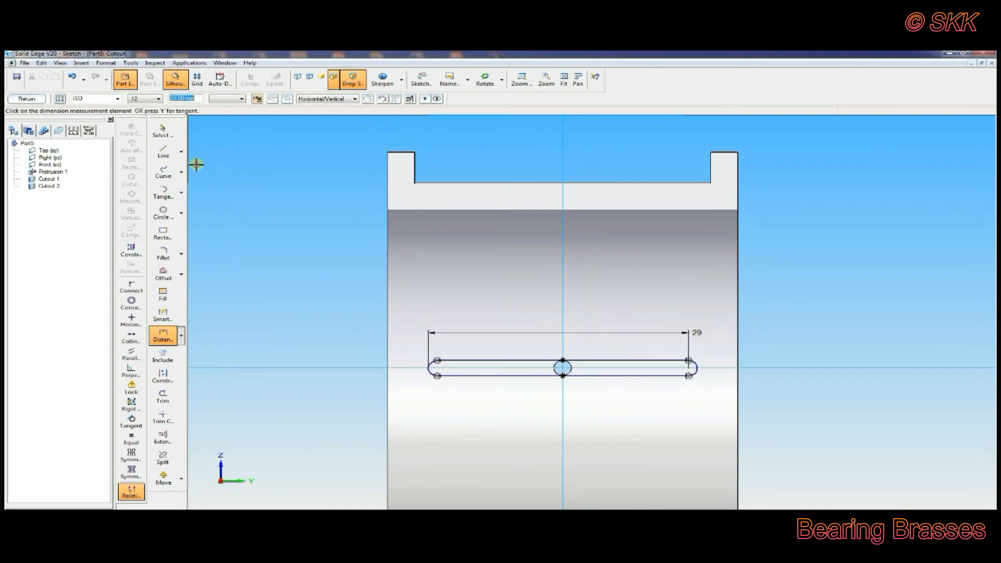
pyautogui.press('Escape')
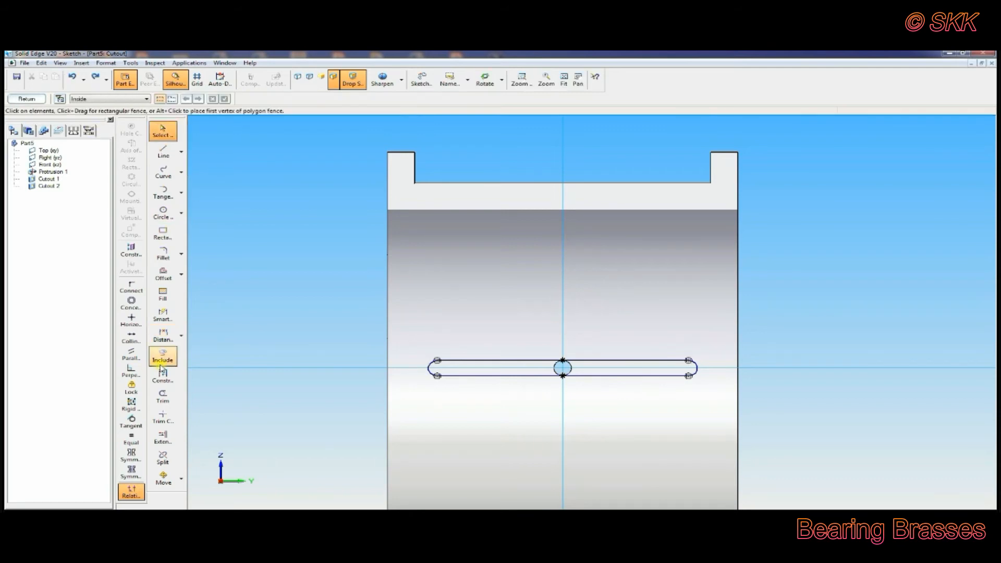
# - Dimension the groove profile's overall length between the outermost points of its two end arcs
pyautogui.click(163, 336)
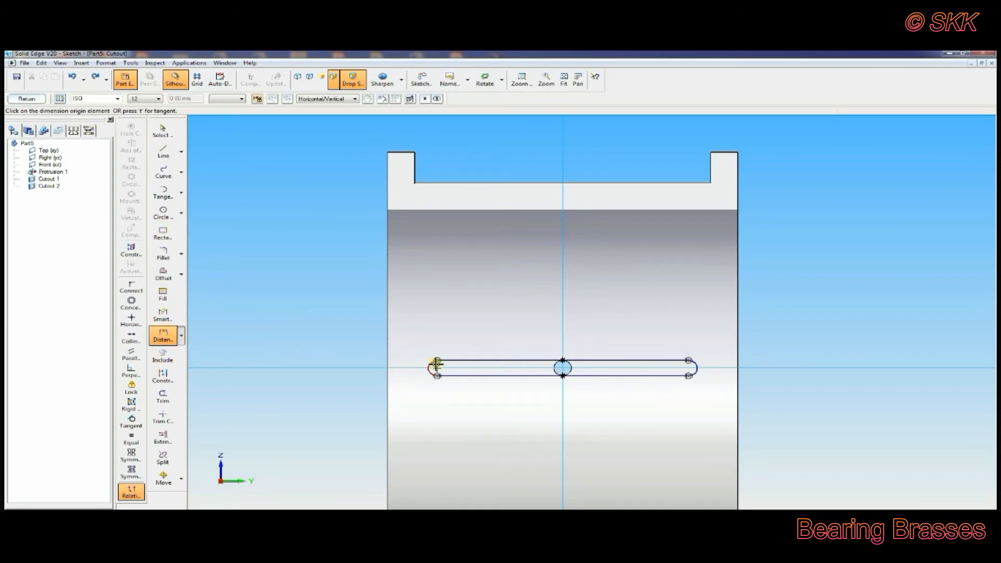
pyautogui.click(432, 366)
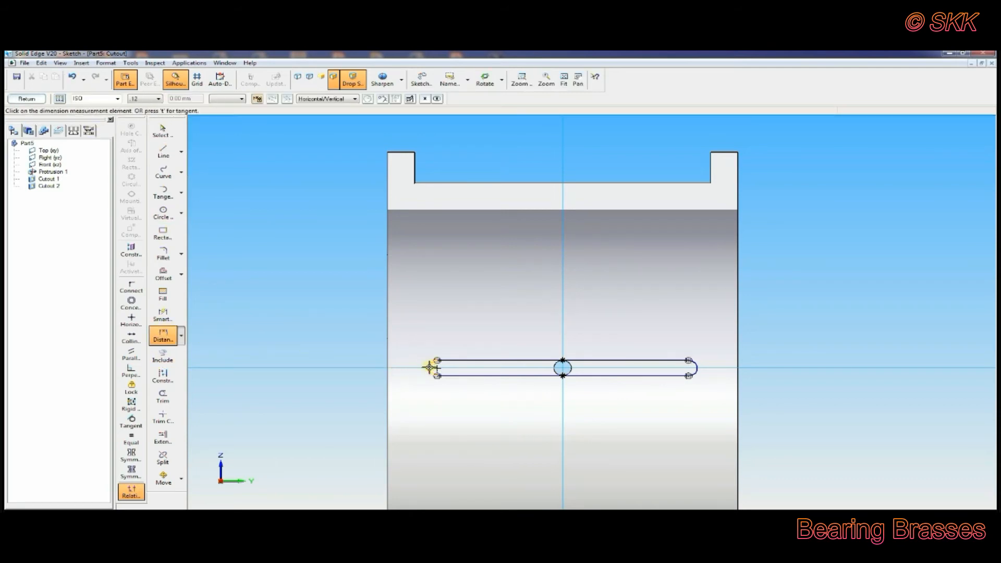
pyautogui.click(699, 368)
pyautogui.click(703, 334)
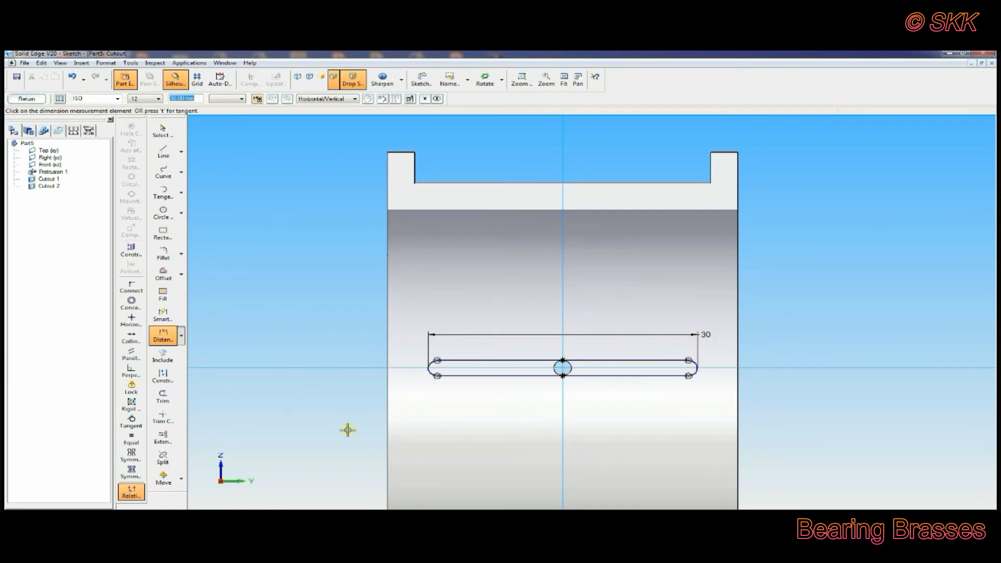
# - Finish the groove sketch and cut it into the ring's inner surface with an extent of 41/2+0.5 mm
pyautogui.click(26, 98)
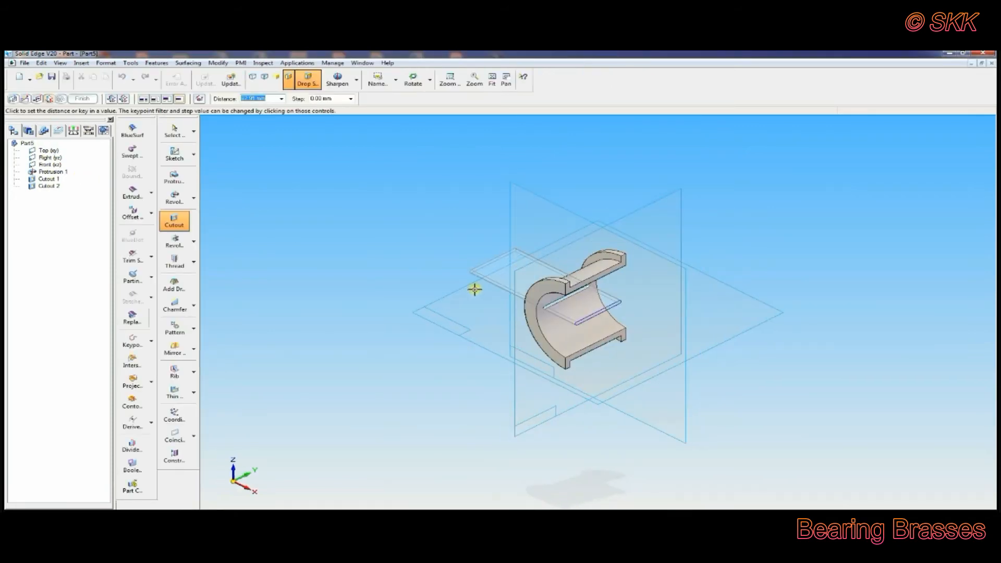
pyautogui.write('41/2+0.5')
pyautogui.press('Return')
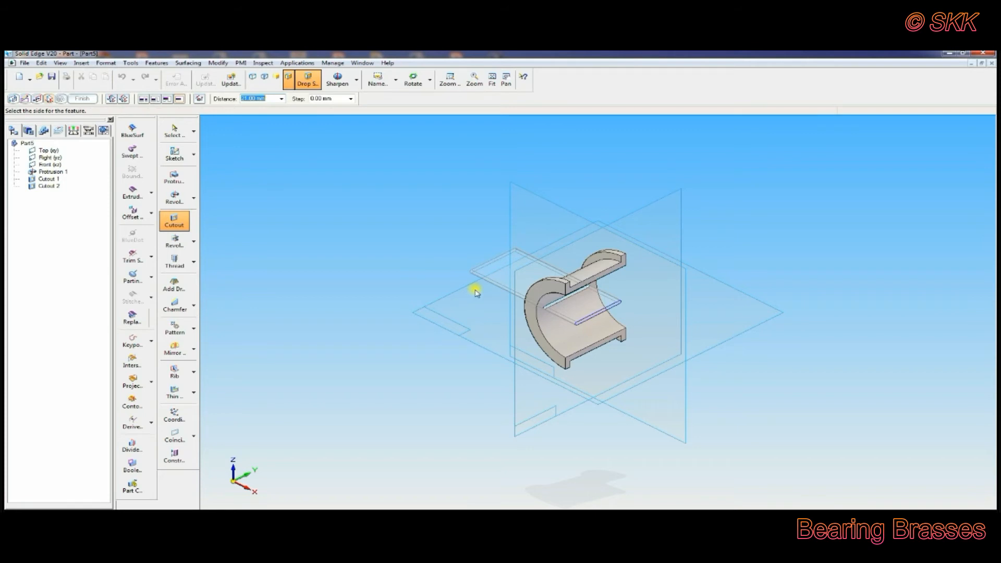
pyautogui.click(506, 324)
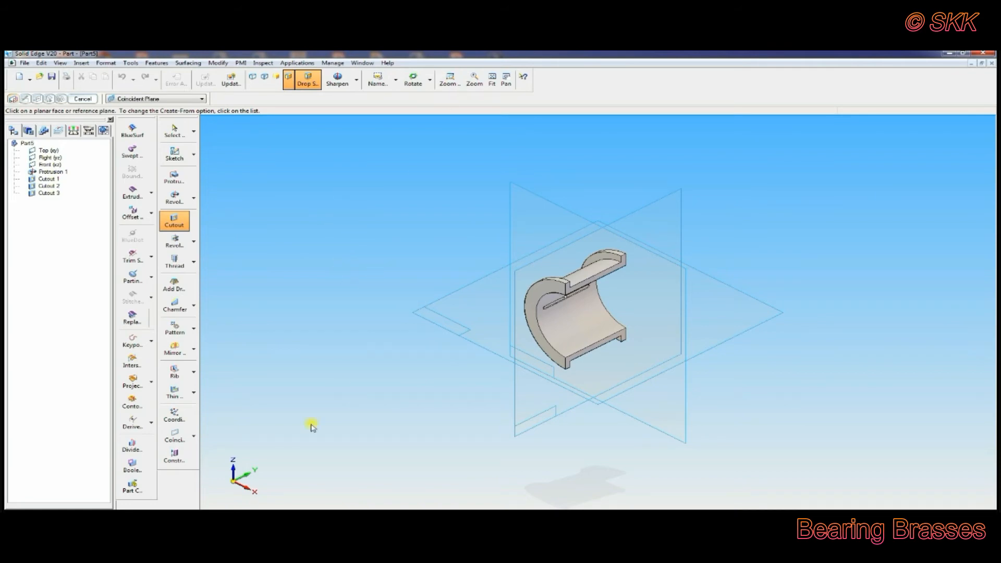
# - Check the bearing brasses drawing, select the oil hole and groove cutouts as pattern features, and place the pattern sketch on the Front (xz) plane
pyautogui.hotkey('alt', 'Tab')
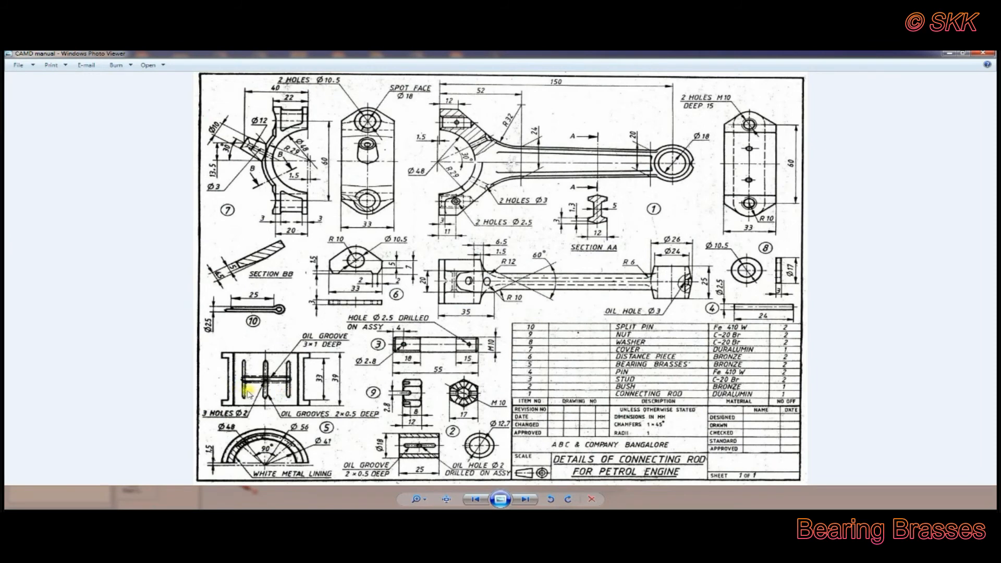
pyautogui.hotkey('alt', 'Tab')
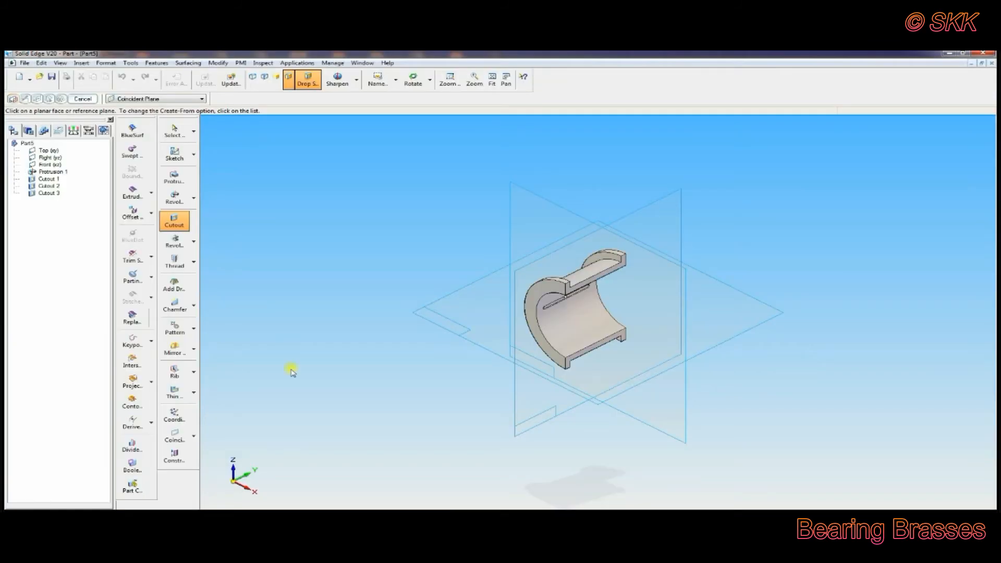
pyautogui.click(175, 329)
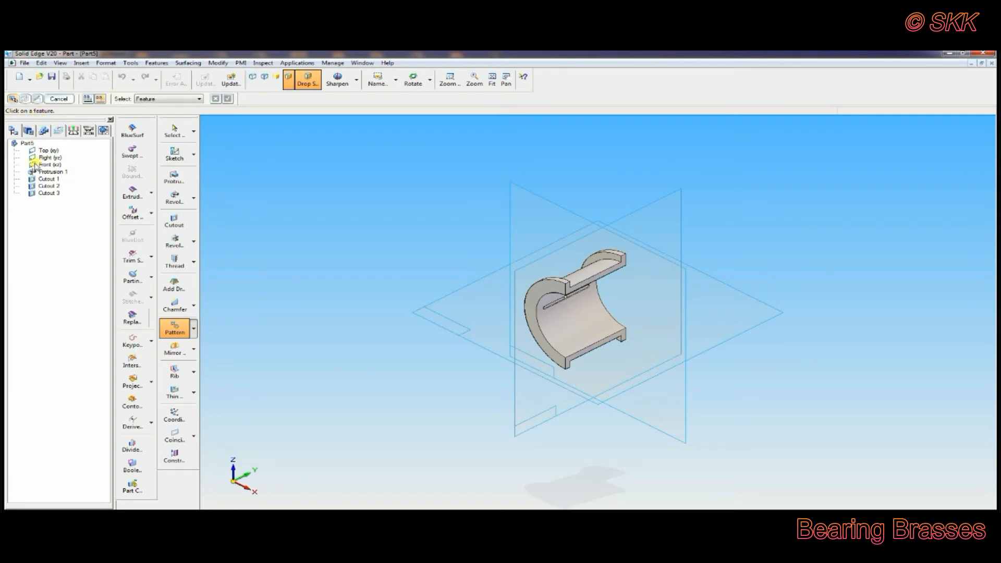
pyautogui.keyDown('ctrl'); pyautogui.click(46, 187); pyautogui.keyUp('ctrl')
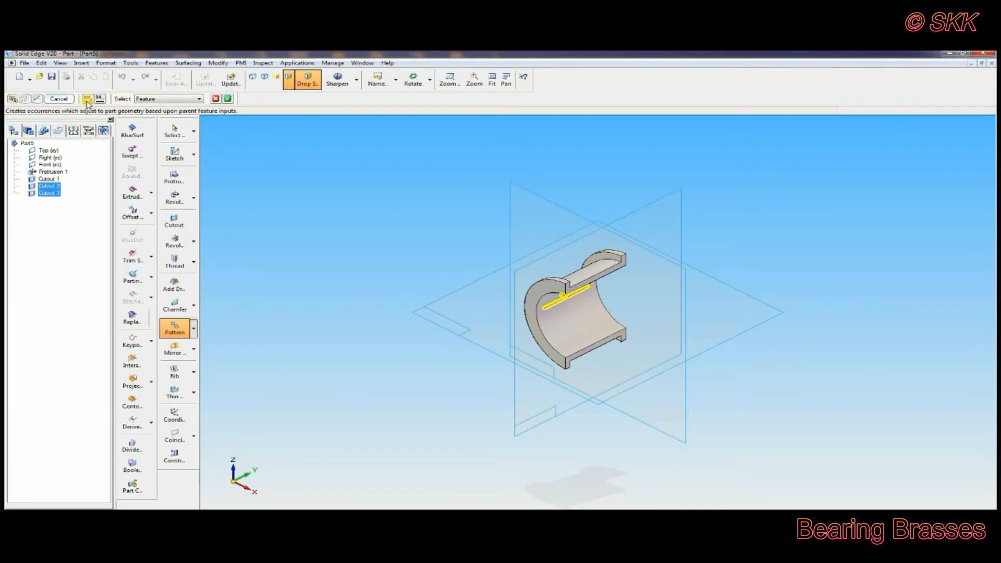
pyautogui.click(229, 100)
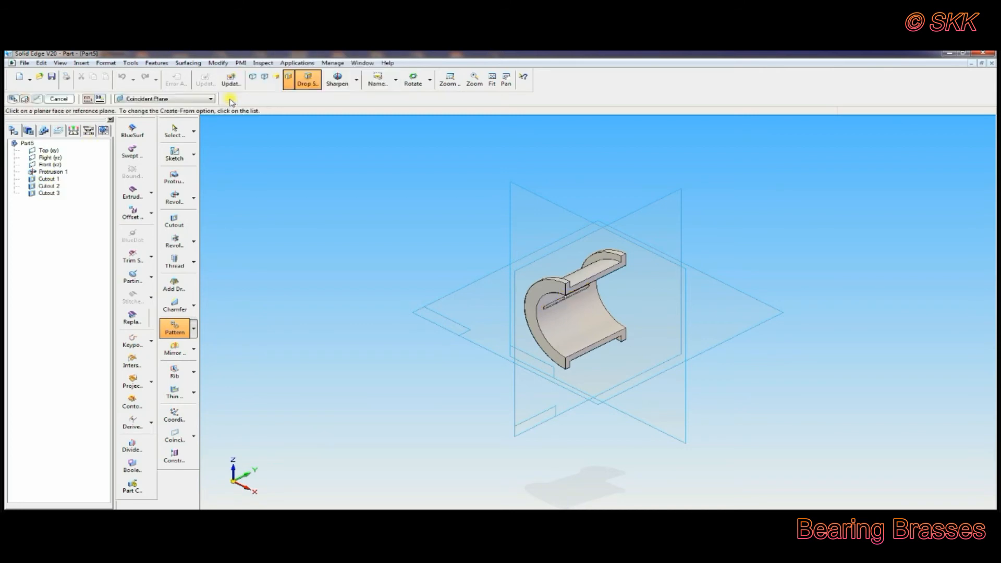
pyautogui.click(551, 206)
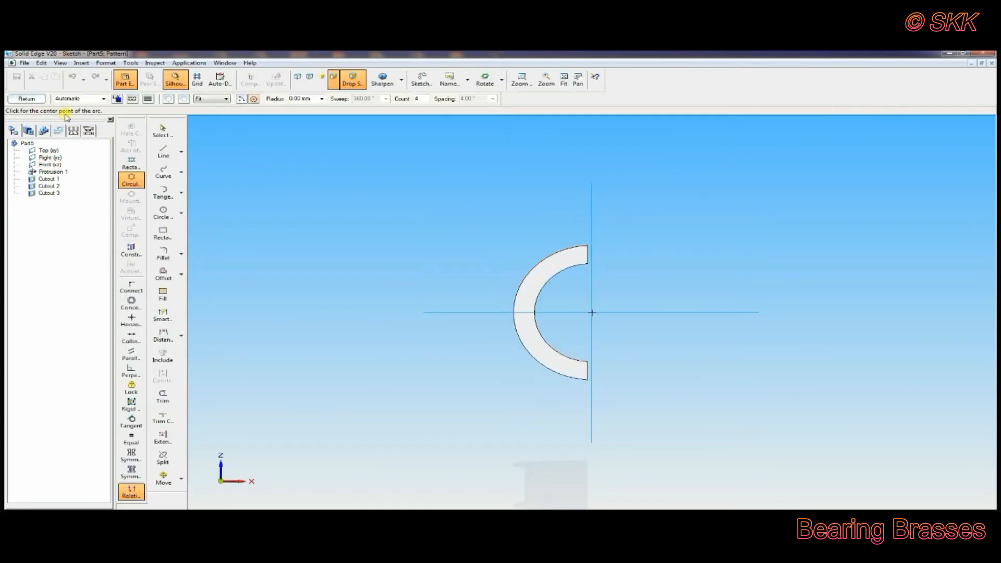
# - Create a full circular pattern with a count of 8, centred on the ring's axis with a 20.50 mm radius to the inner edge
pyautogui.click(593, 312)
pyautogui.click(450, 115)
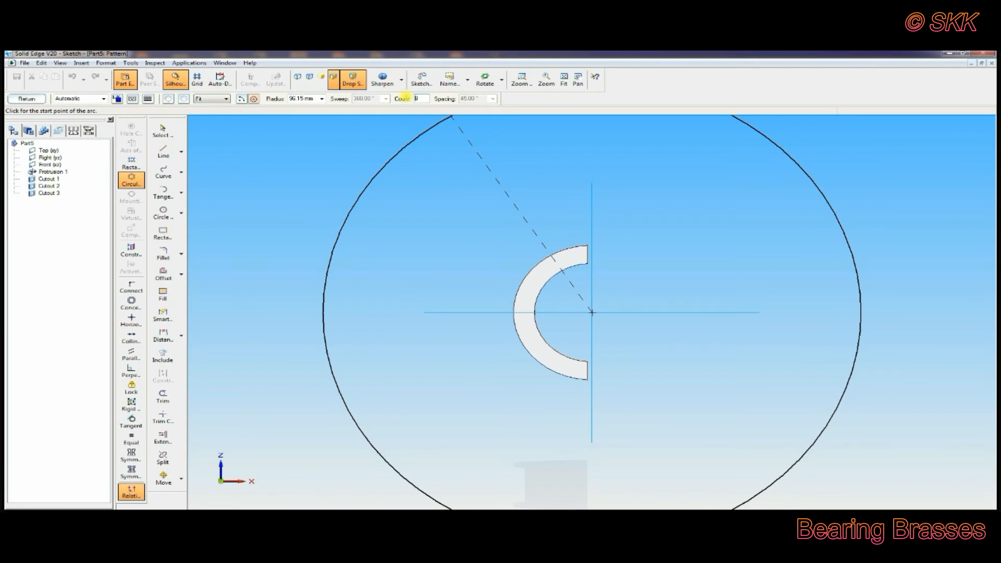
pyautogui.click(535, 312)
pyautogui.click(536, 297)
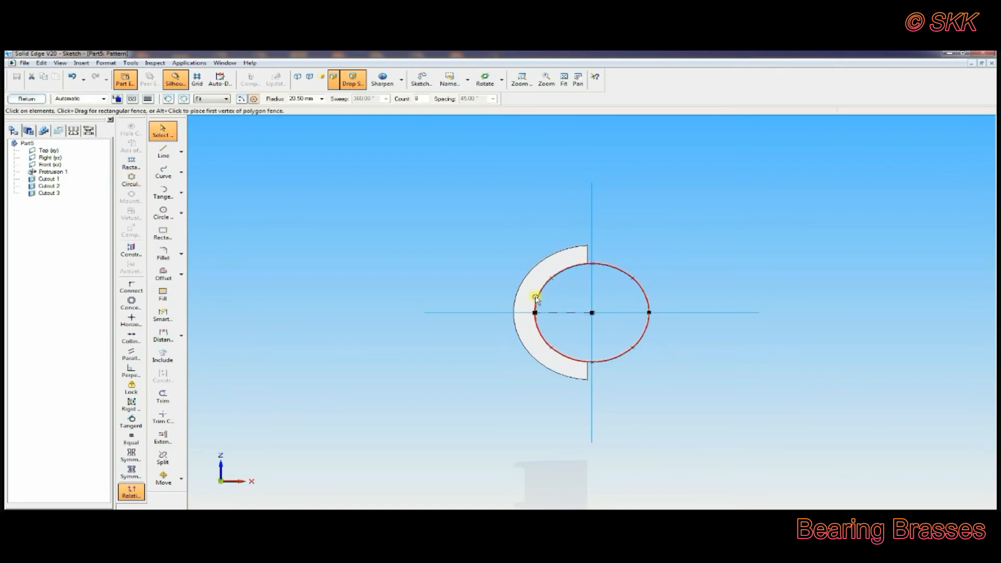
pyautogui.click(646, 293)
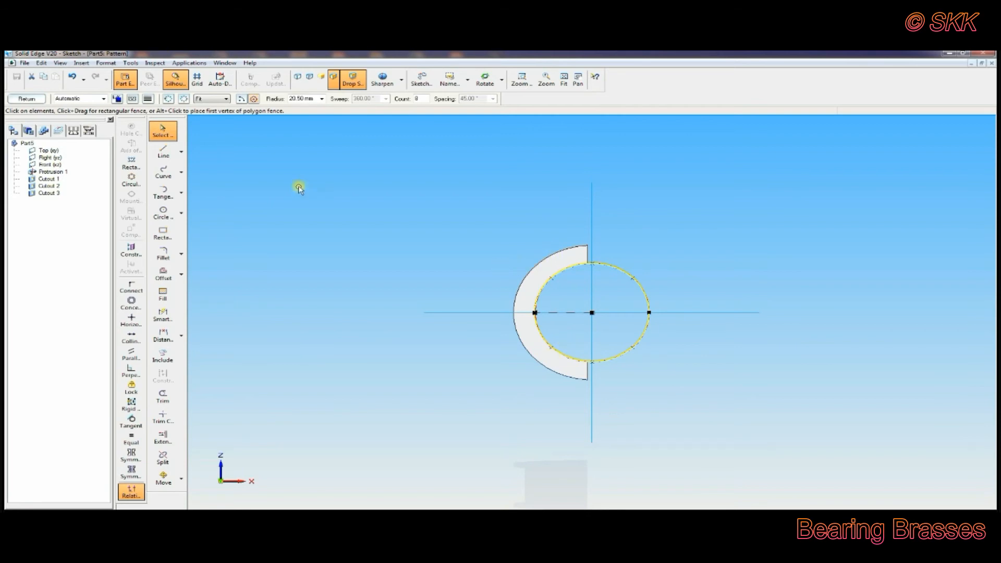
pyautogui.click(27, 99)
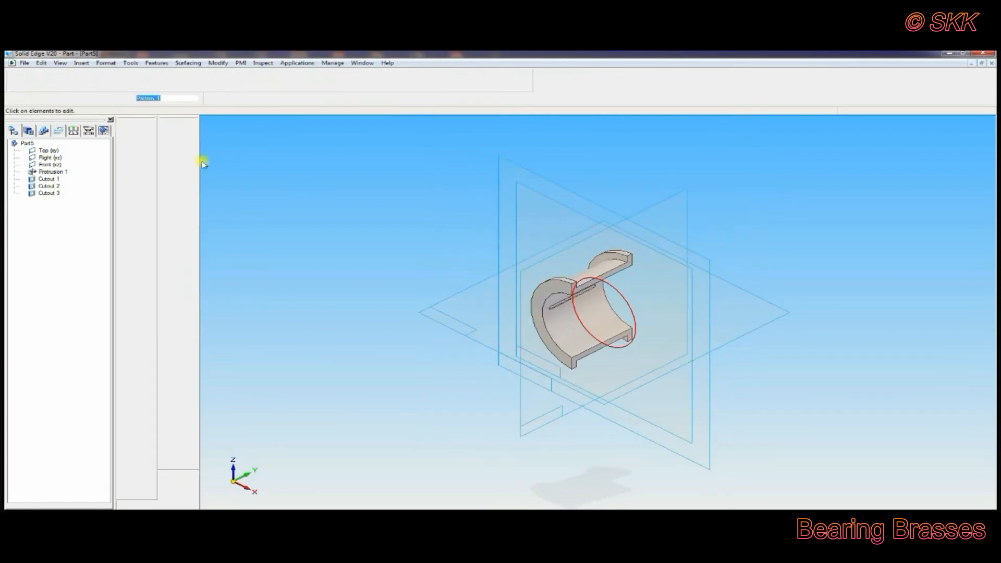
pyautogui.click(59, 100)
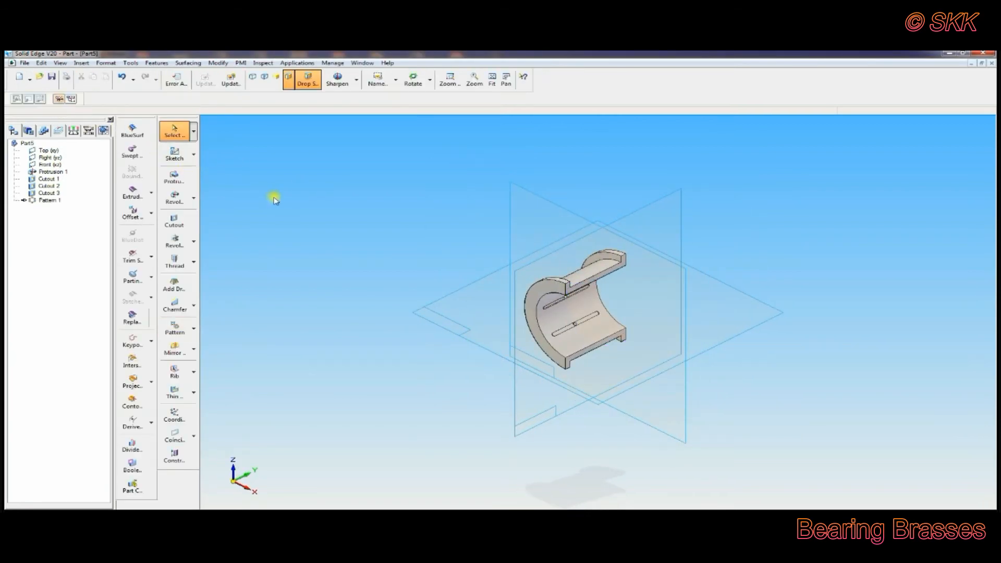
# - Start a cutout sketch on the Front (xz) plane and include the ring's inner arc edge in it
pyautogui.scroll(-2, 284, 196)
pyautogui.moveTo(285, 196); pyautogui.dragTo(302, 185, button='middle')
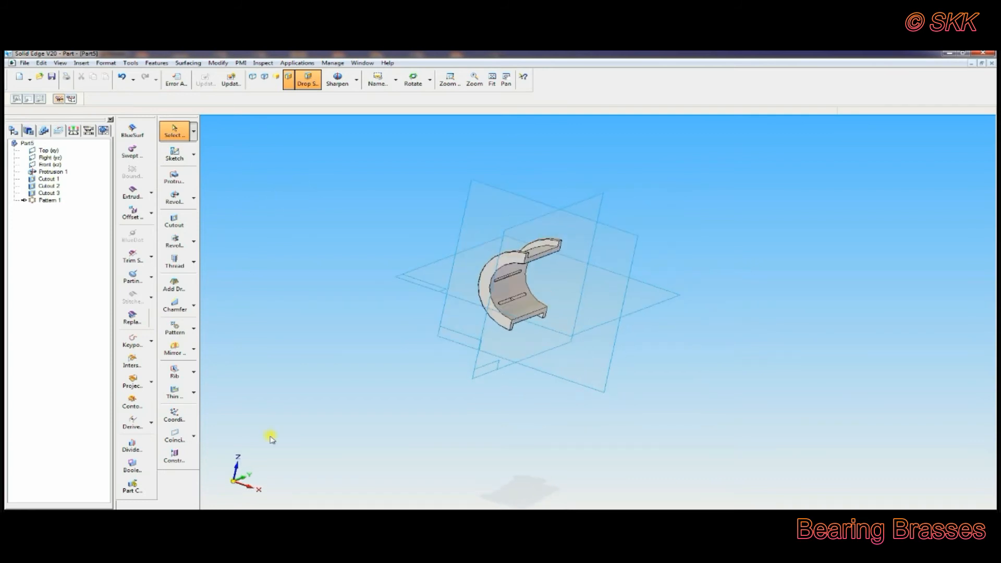
pyautogui.click(276, 508)
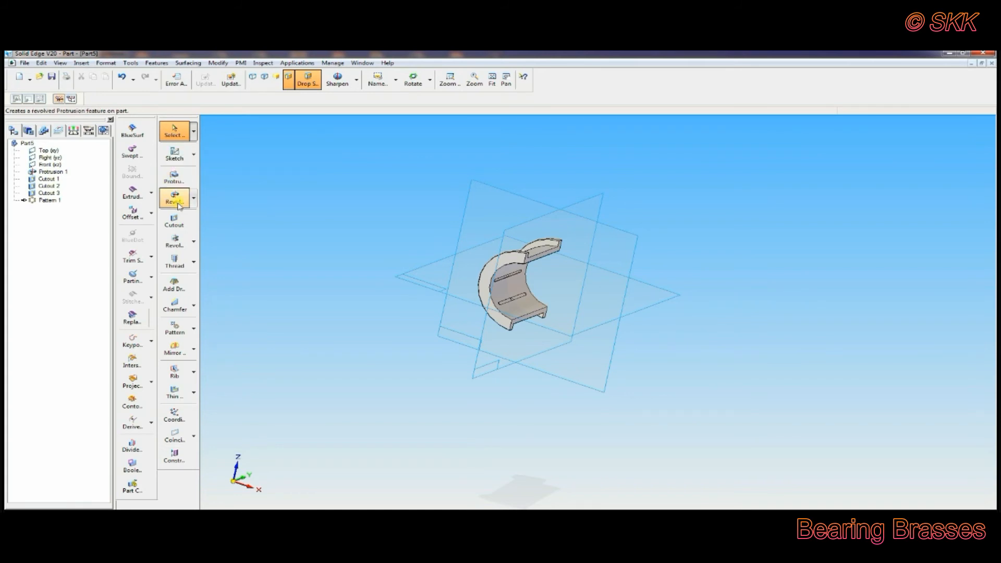
pyautogui.click(179, 222)
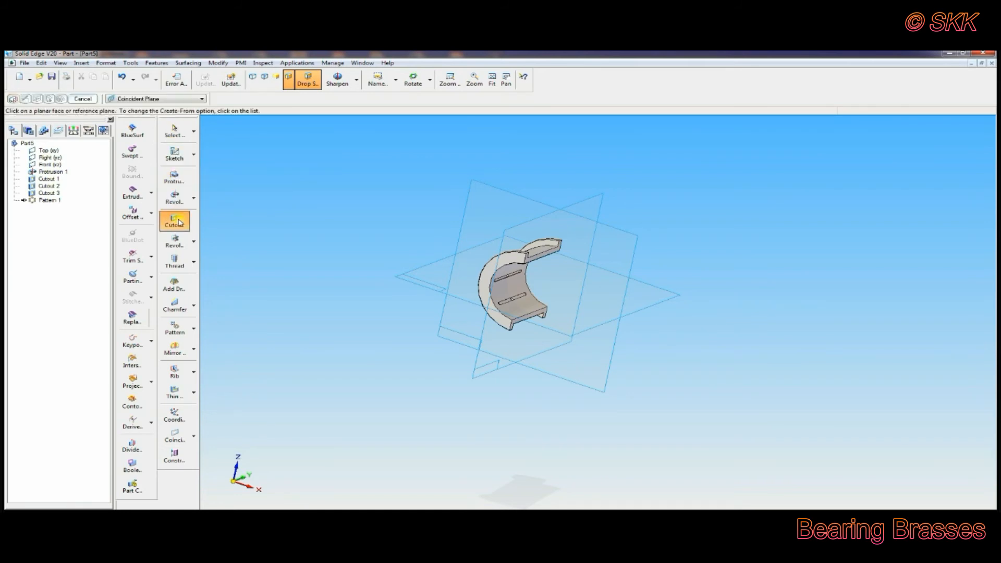
pyautogui.click(532, 202)
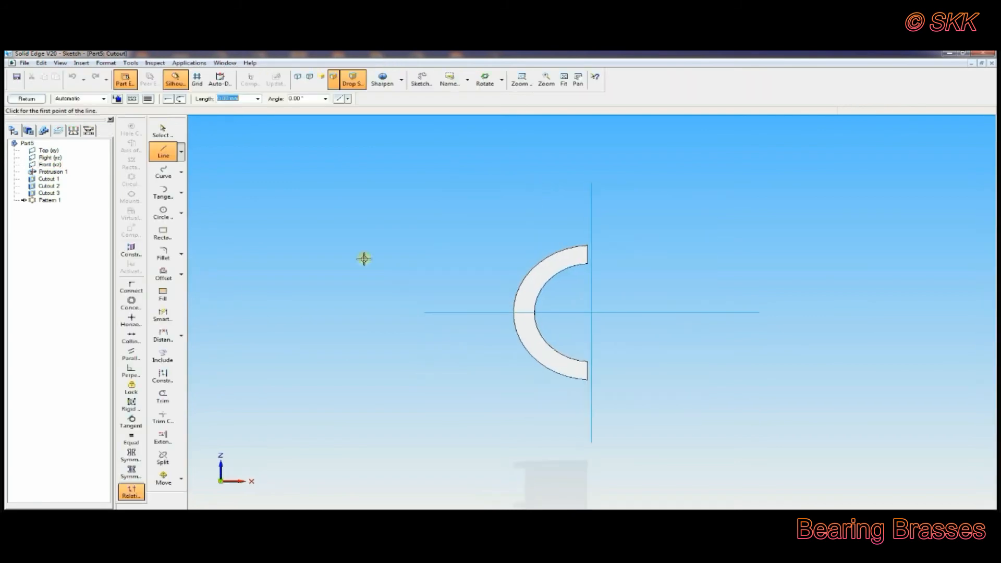
pyautogui.click(163, 356)
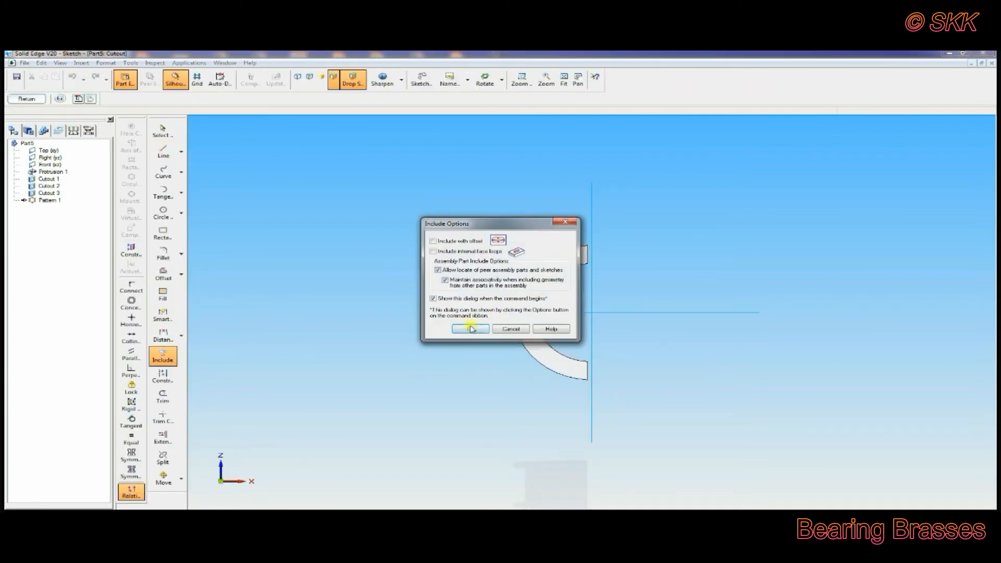
pyautogui.click(464, 325)
pyautogui.click(535, 305)
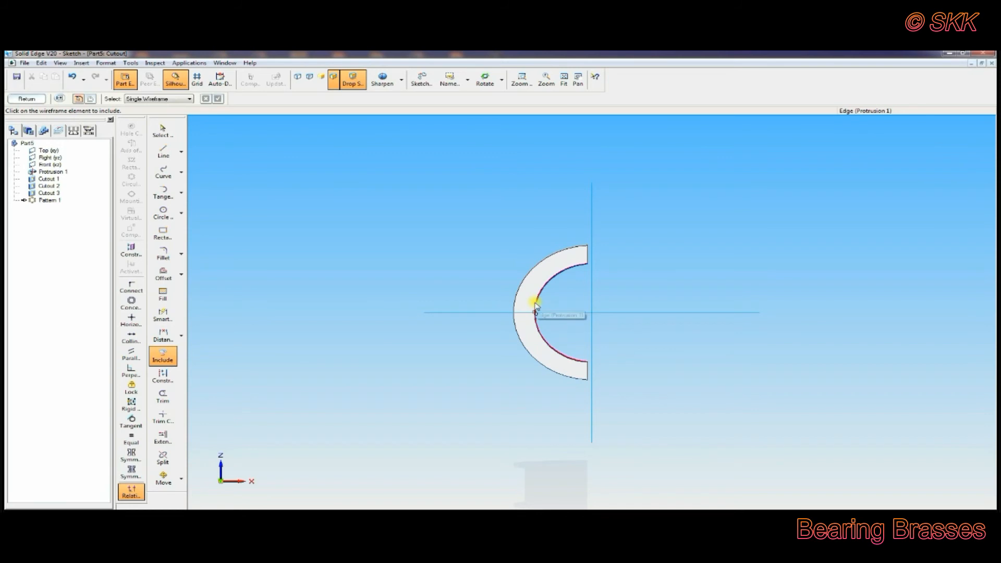
# - Display the model with visible and hidden edges for a closer view of the half ring
pyautogui.click(310, 81)
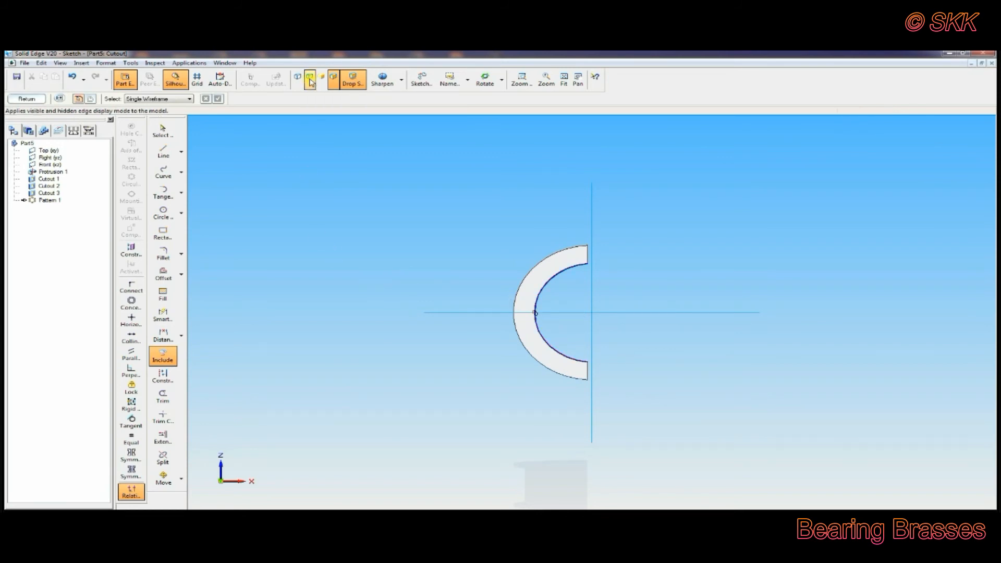
pyautogui.click(521, 79)
pyautogui.click(456, 166)
pyautogui.click(588, 373)
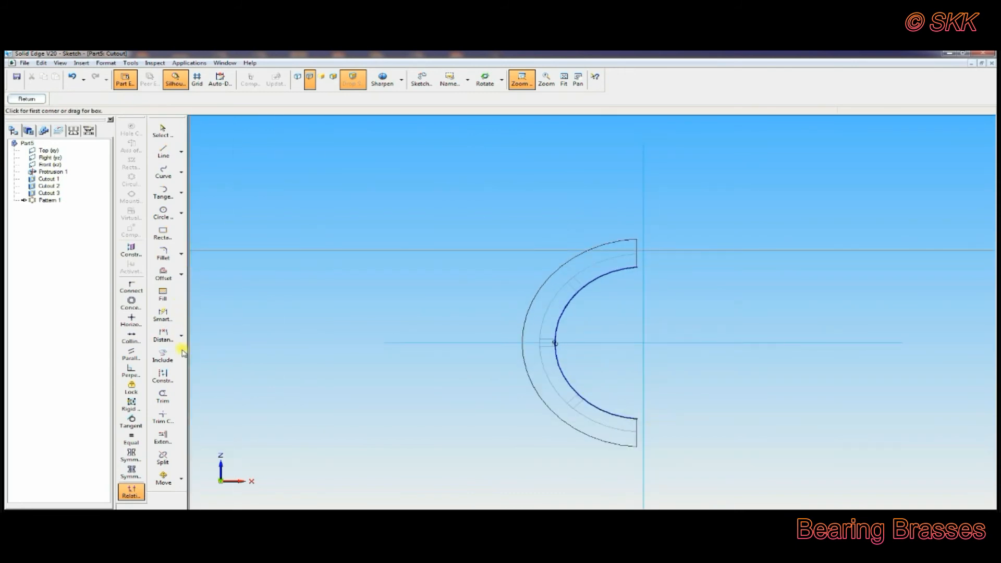
# - Offset the included inner arc 0.5 mm outward into the ring wall
pyautogui.click(166, 276)
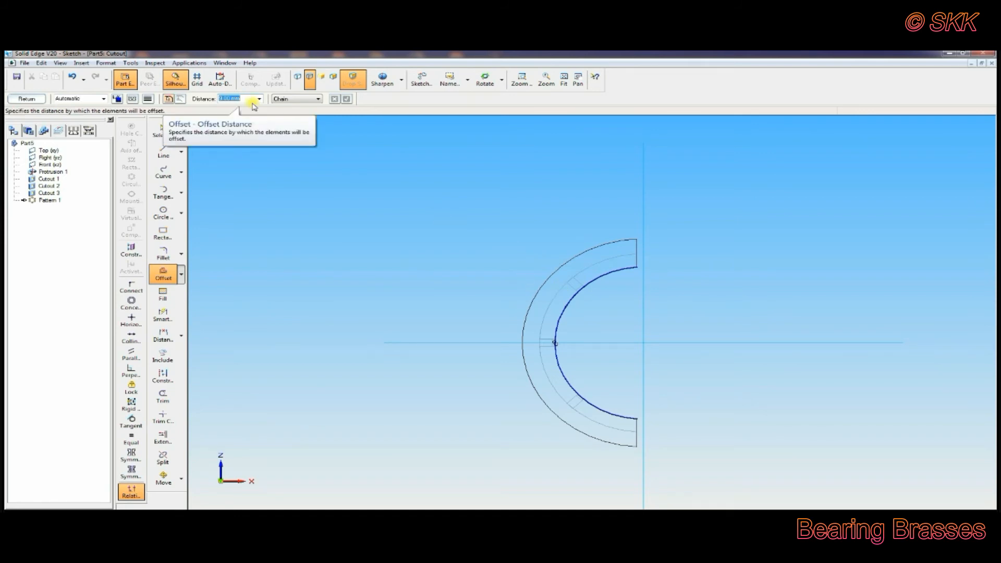
pyautogui.write('0')
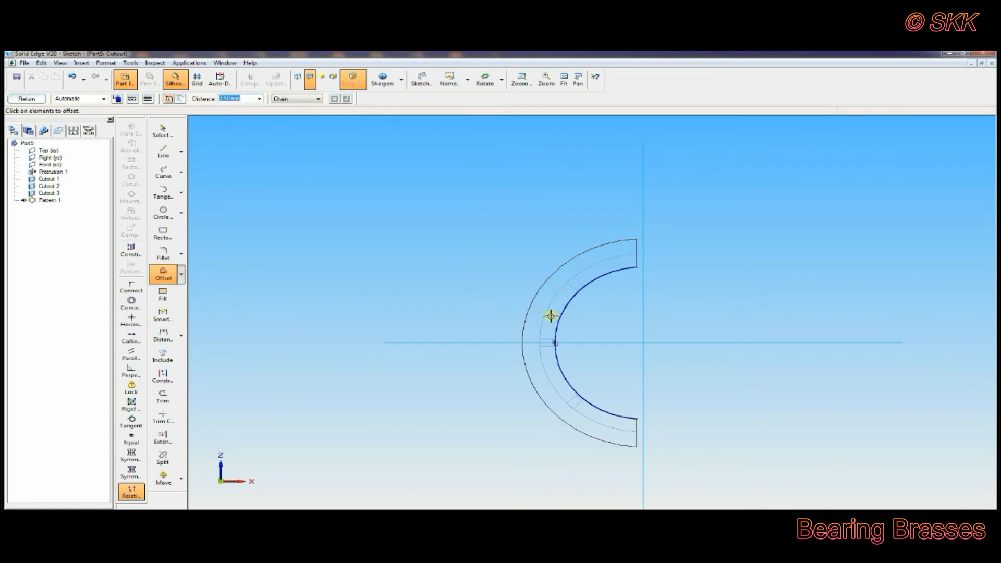
pyautogui.click(561, 331)
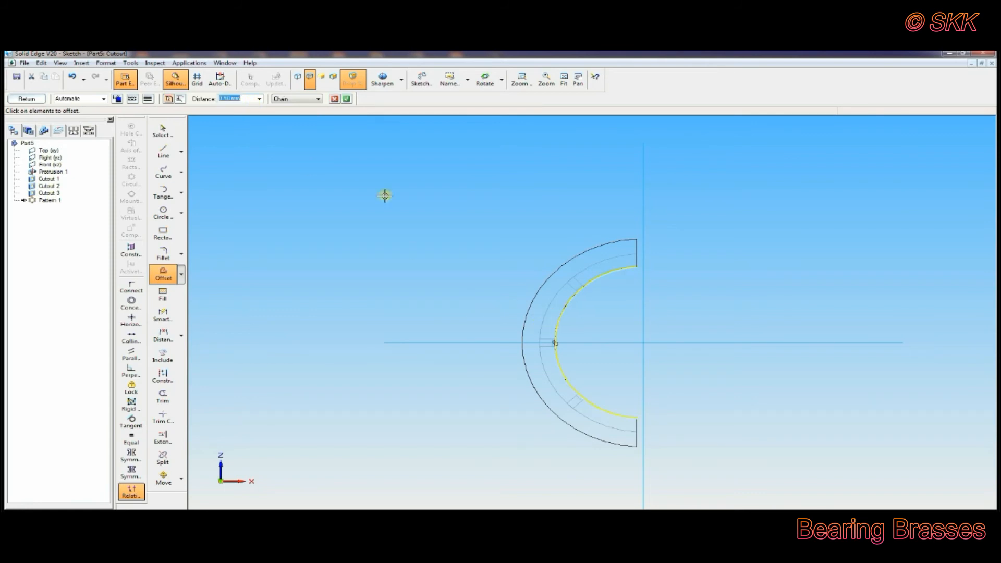
pyautogui.click(346, 99)
pyautogui.click(550, 301)
pyautogui.click(521, 79)
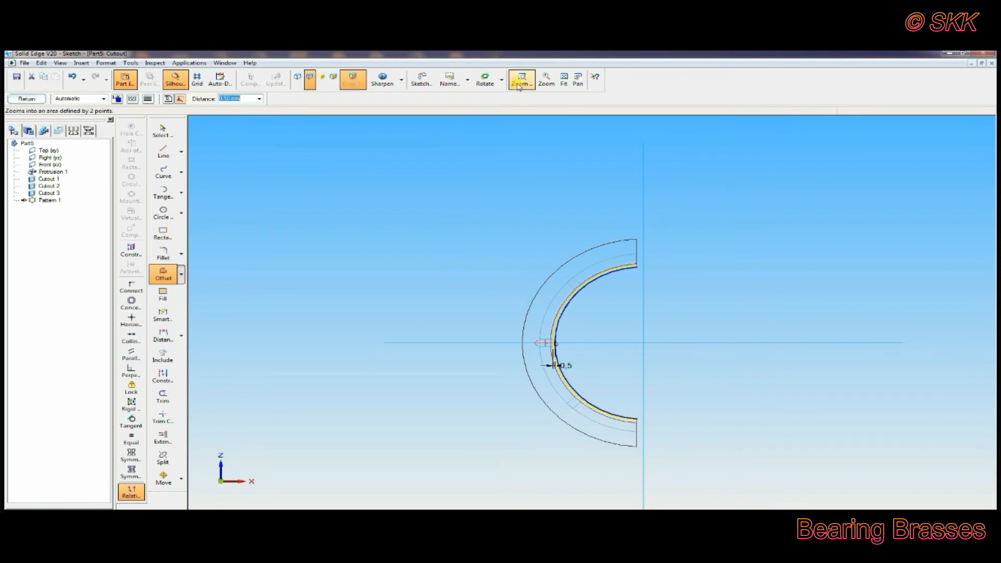
pyautogui.moveTo(496, 214); pyautogui.dragTo(676, 407)
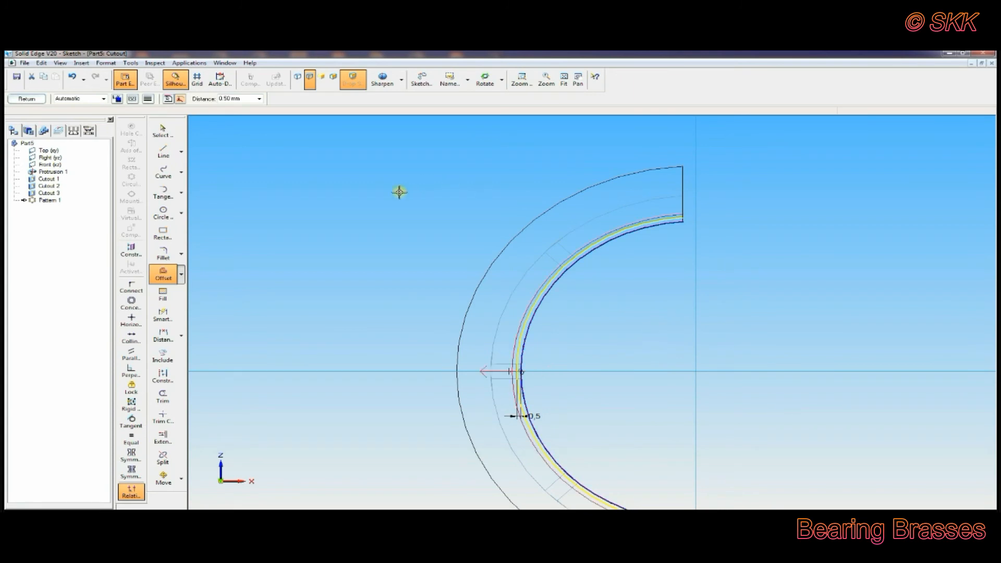
pyautogui.click(404, 191)
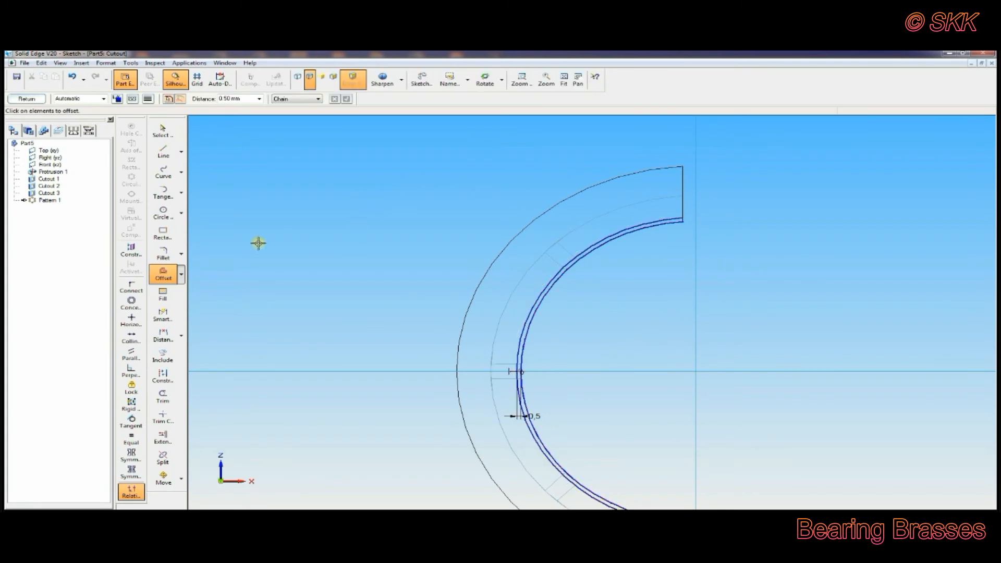
# - Draw two lines from the ring's centre outward across the wall, about 45° above and about 45° below the horizontal axis
pyautogui.click(163, 151)
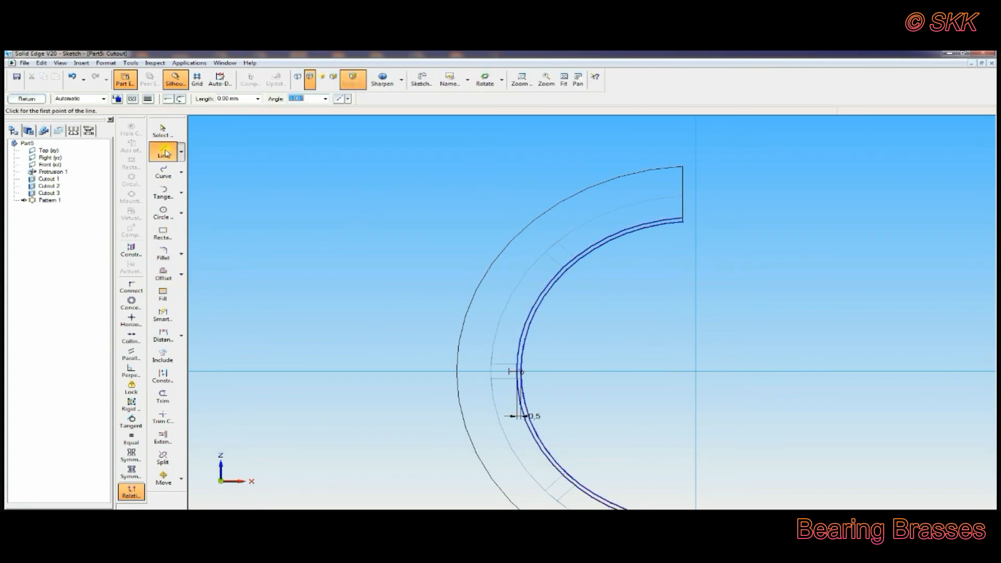
pyautogui.click(696, 371)
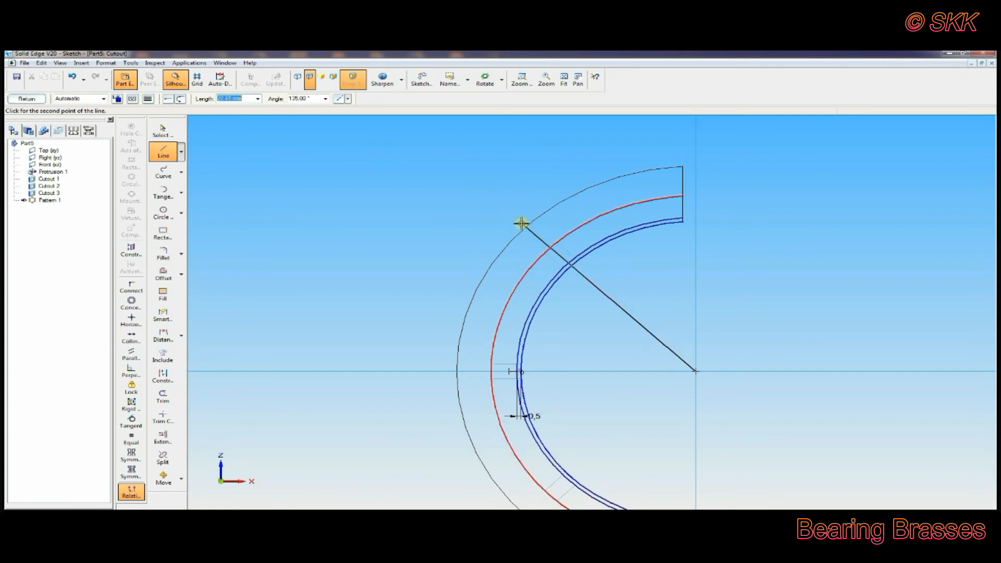
pyautogui.click(492, 194)
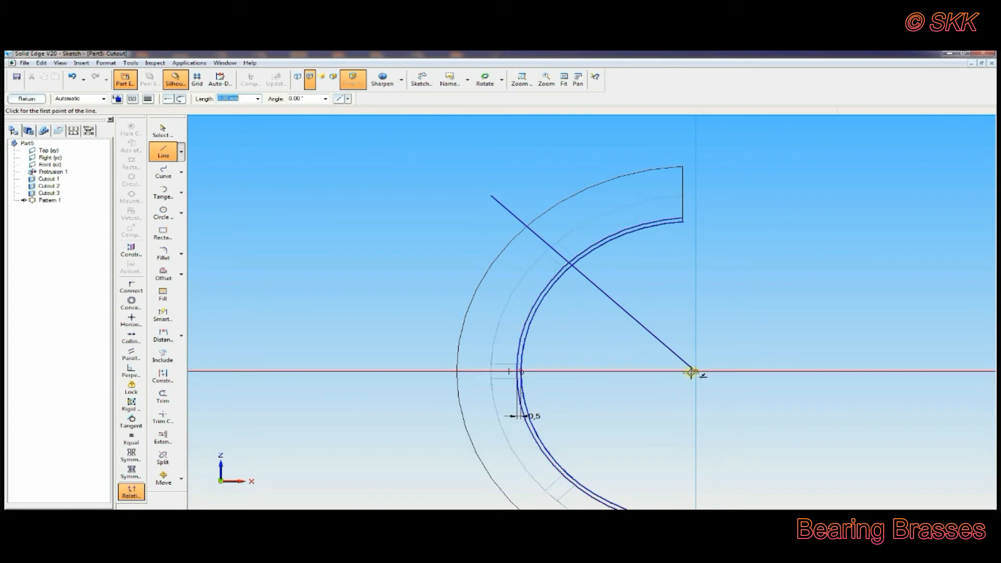
pyautogui.click(693, 371)
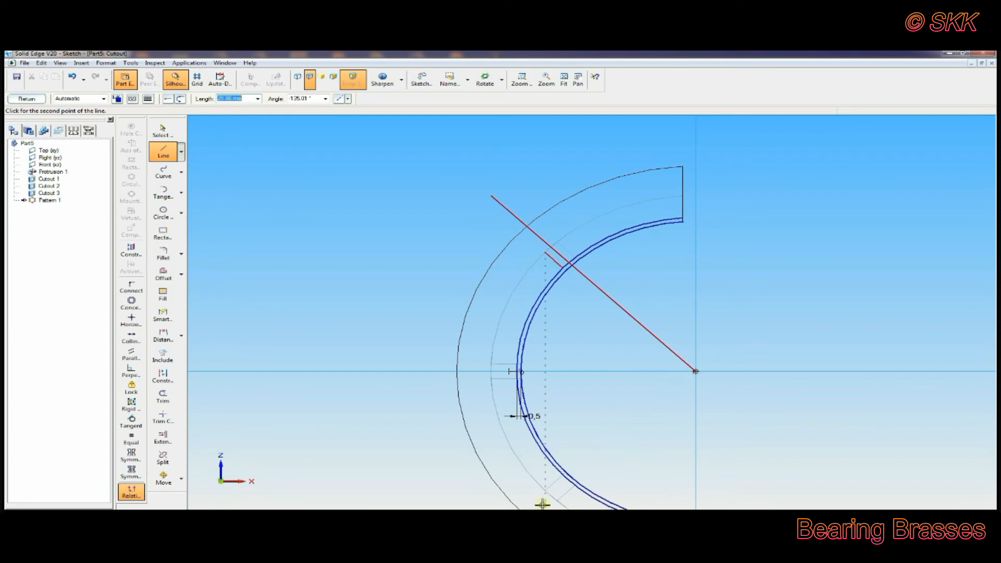
pyautogui.click(564, 78)
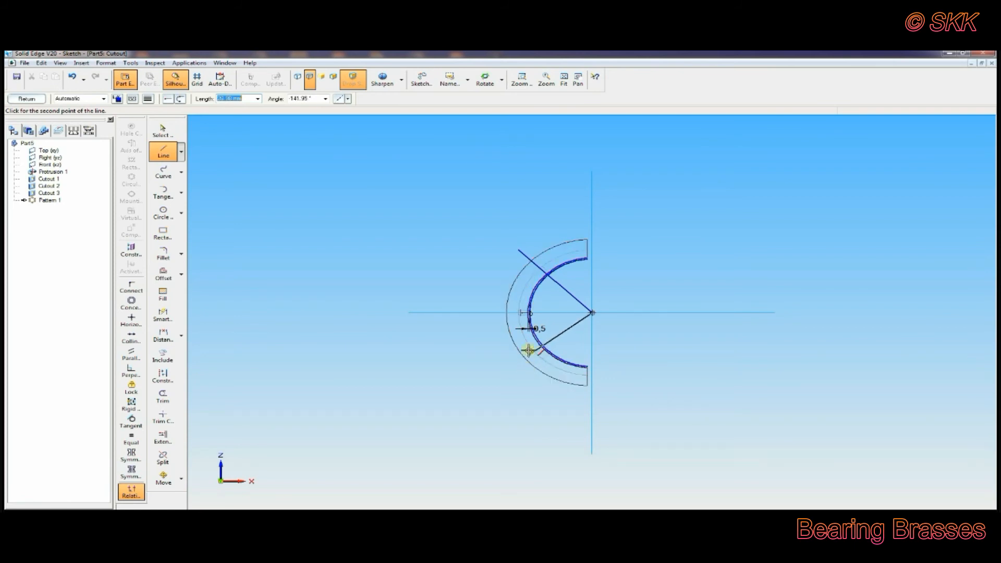
pyautogui.click(520, 79)
pyautogui.moveTo(453, 213)
pyautogui.mouseDown()
pyautogui.moveTo(619, 406)
pyautogui.moveTo(658, 412)
pyautogui.mouseUp()
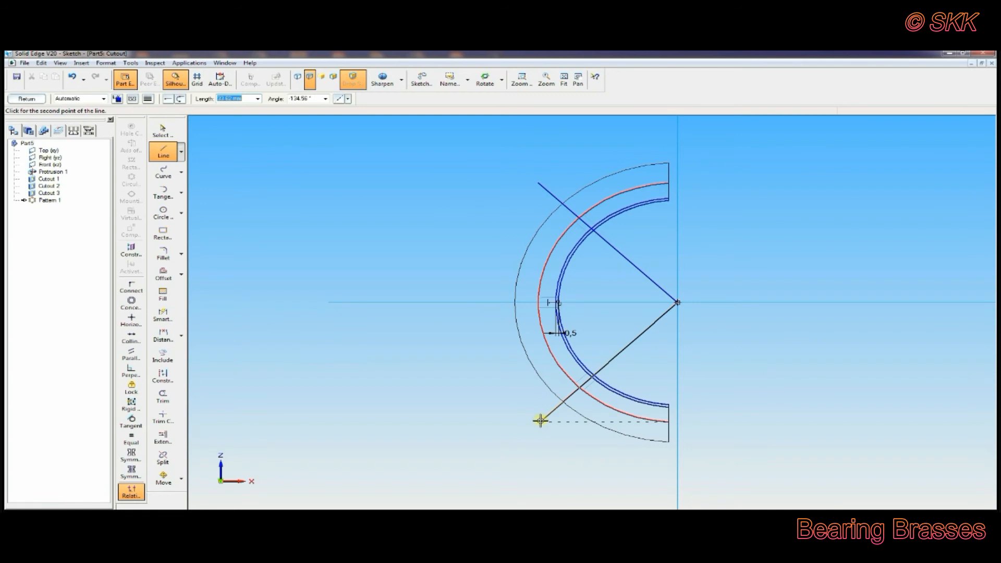
pyautogui.click(540, 421)
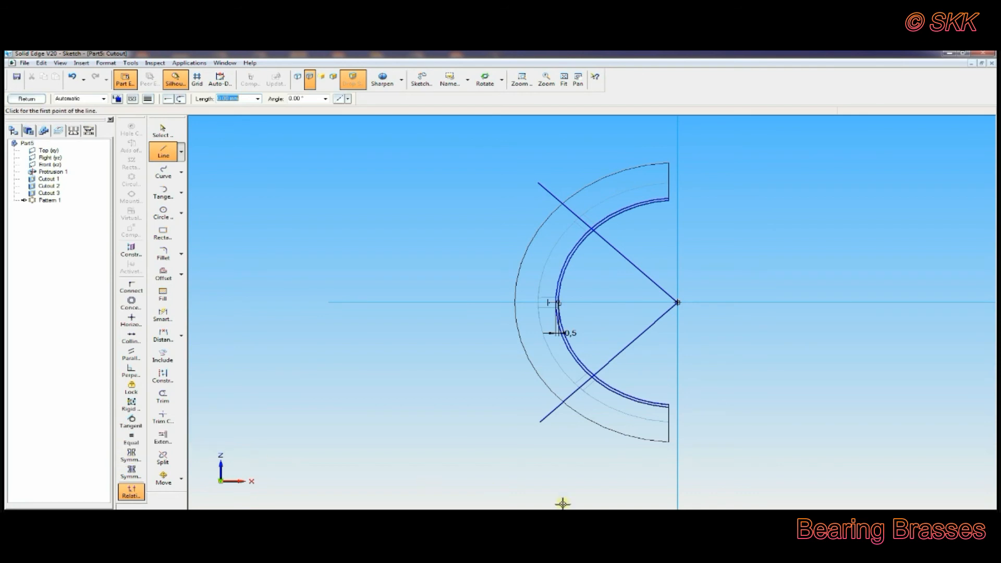
# - Make the two radial lines symmetric about the horizontal axis
pyautogui.click(133, 455)
pyautogui.click(468, 302)
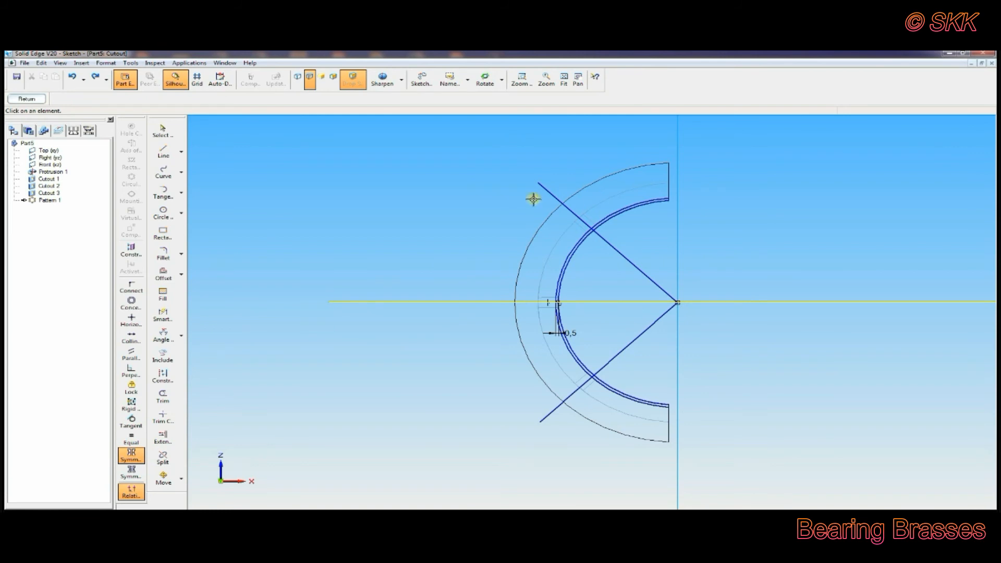
pyautogui.click(542, 412)
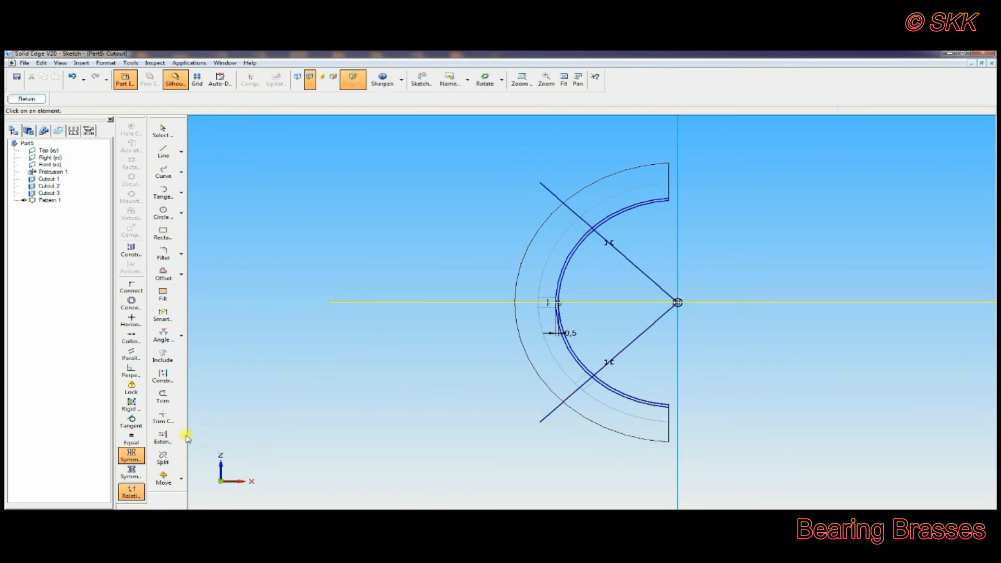
# - Dimension the angle between the two radial lines and set it to 90°
pyautogui.click(175, 339)
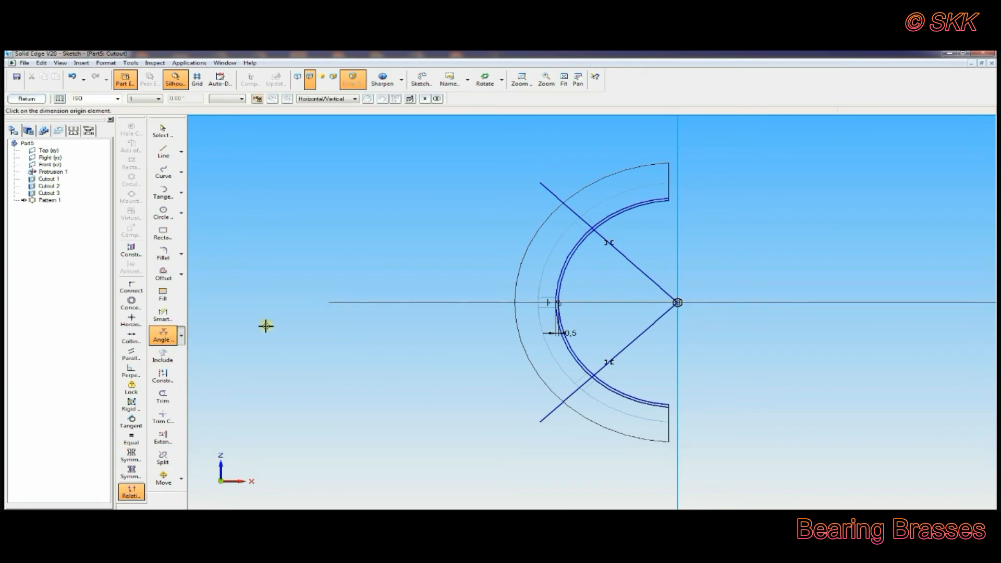
pyautogui.click(644, 271)
pyautogui.click(637, 334)
pyautogui.write('9')
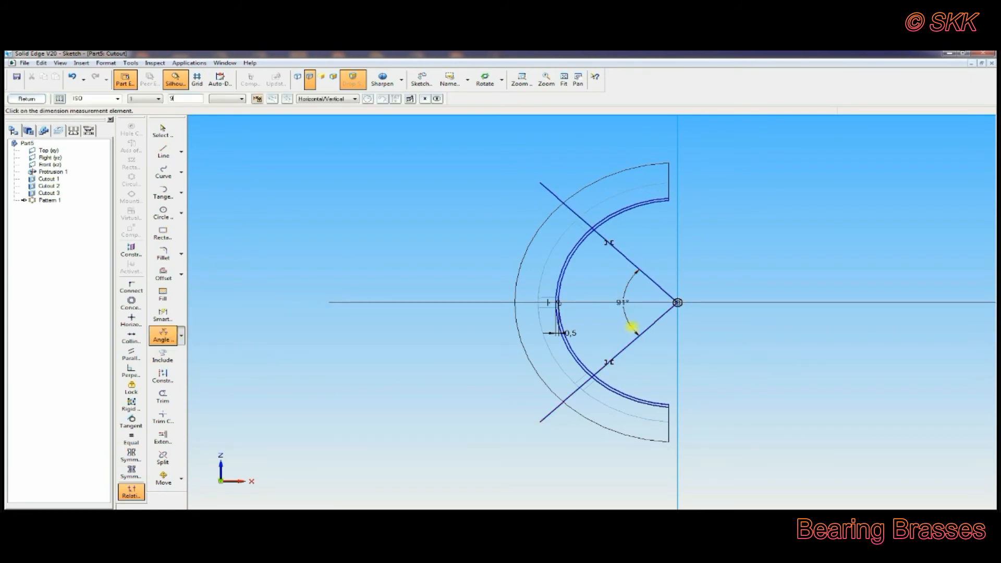
pyautogui.write('0')
pyautogui.press('Return')
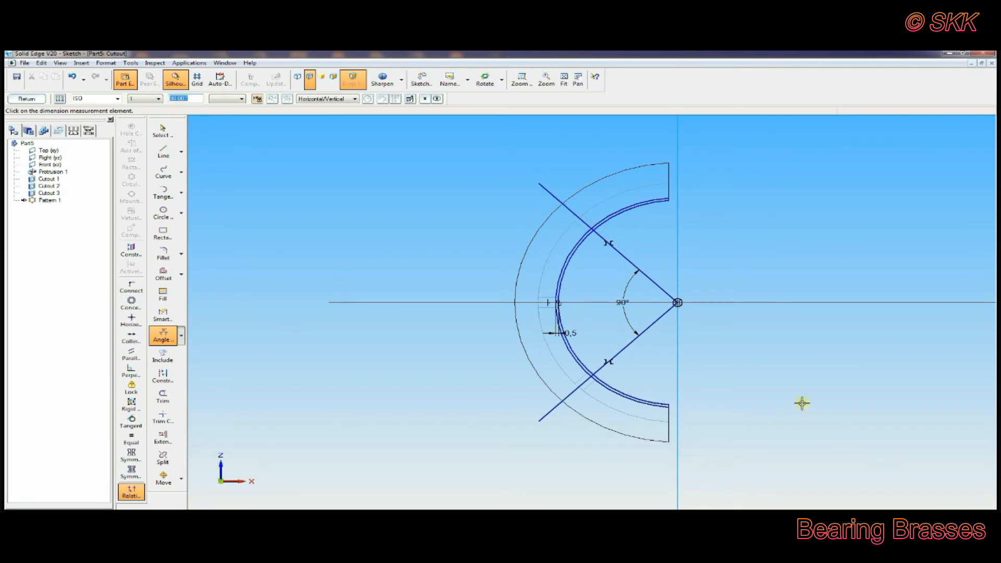
# - Trim the radial lines and the arc ends outside them, leaving a closed groove profile between the two offset arcs
pyautogui.click(163, 396)
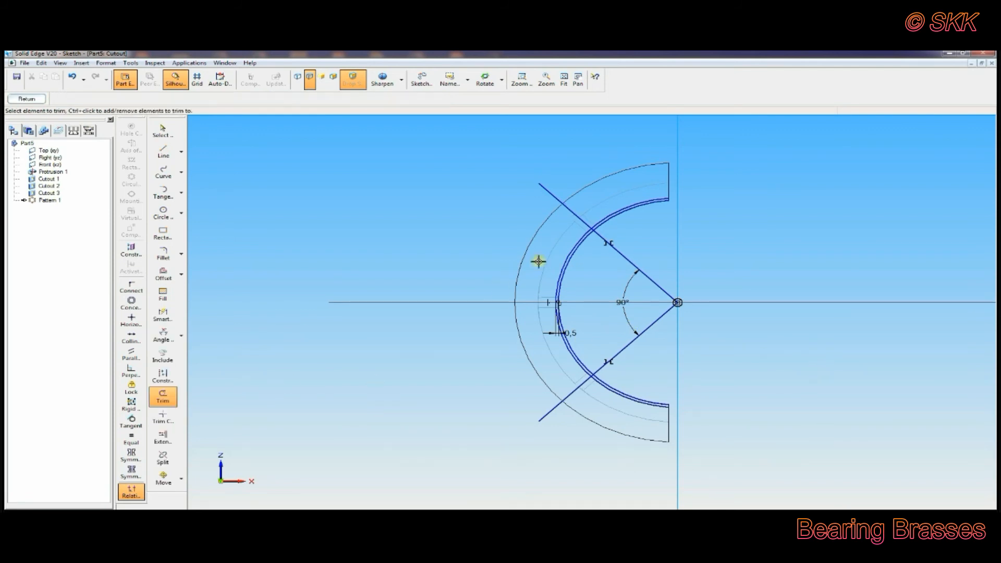
pyautogui.moveTo(572, 210); pyautogui.dragTo(570, 218)
pyautogui.moveTo(623, 249); pyautogui.dragTo(637, 369)
pyautogui.moveTo(553, 395); pyautogui.dragTo(600, 399)
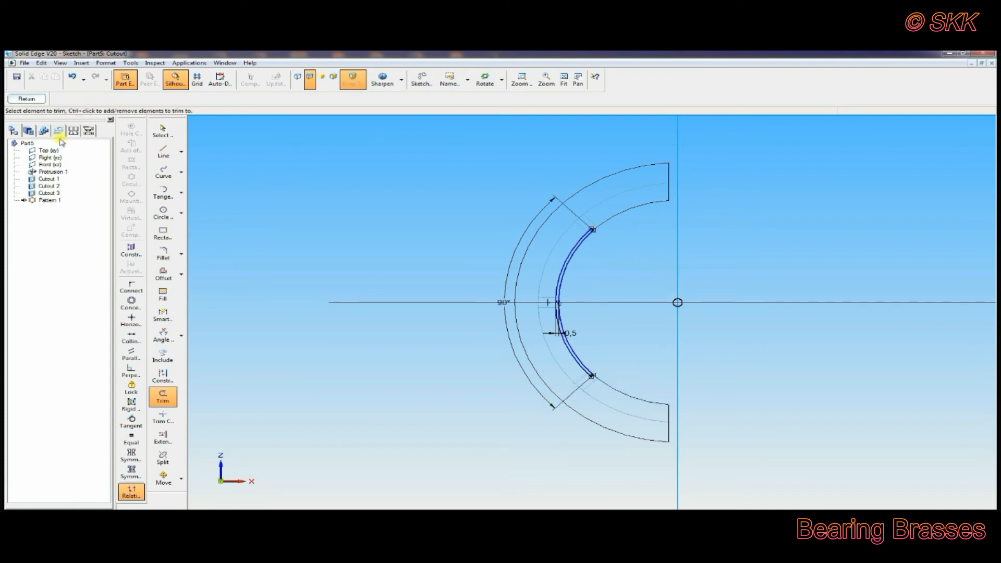
# - Cut the groove profile with a symmetric extent about the sketch plane, finish the cutout and display the part shaded with visible edges
pyautogui.click(26, 99)
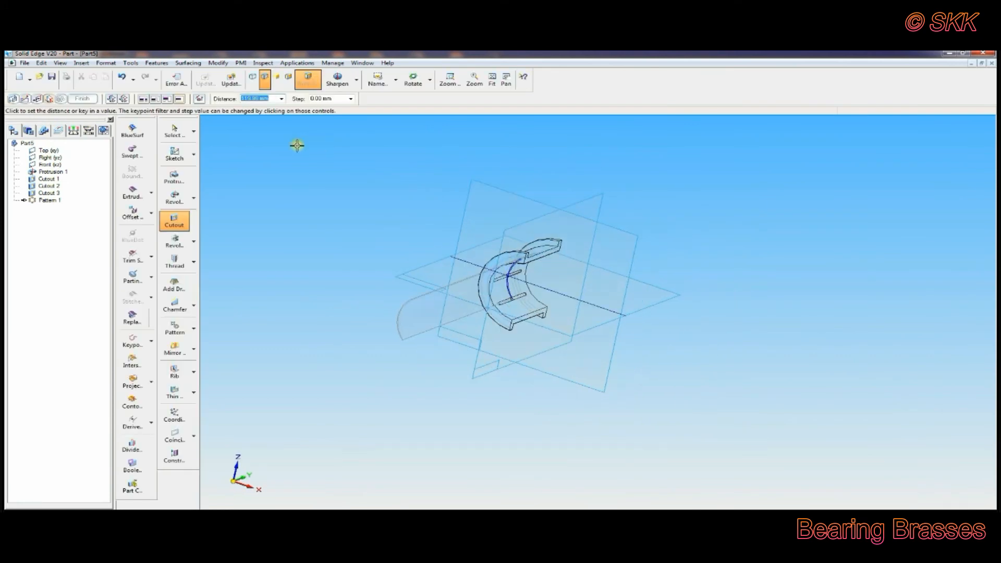
pyautogui.click(125, 100)
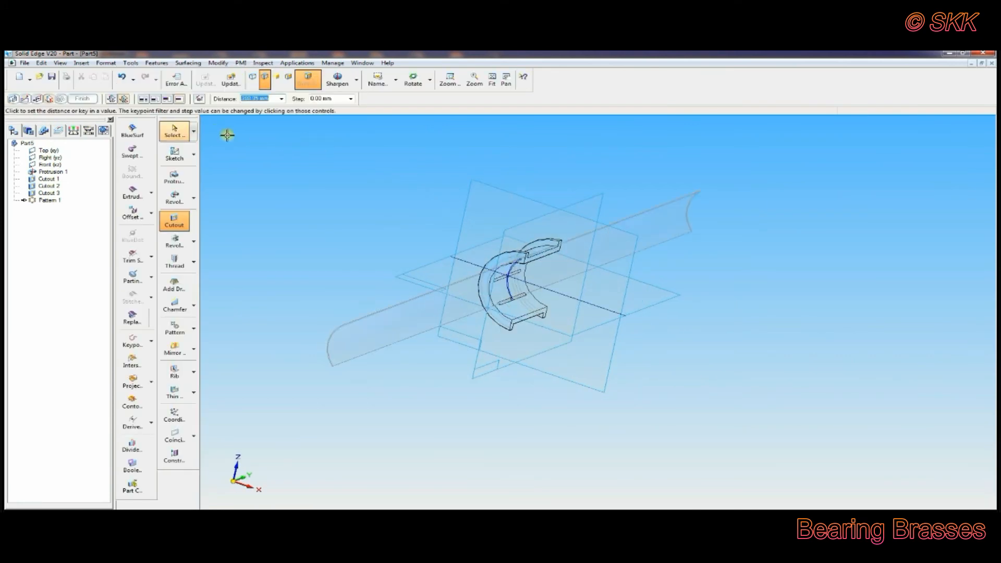
pyautogui.click(236, 138)
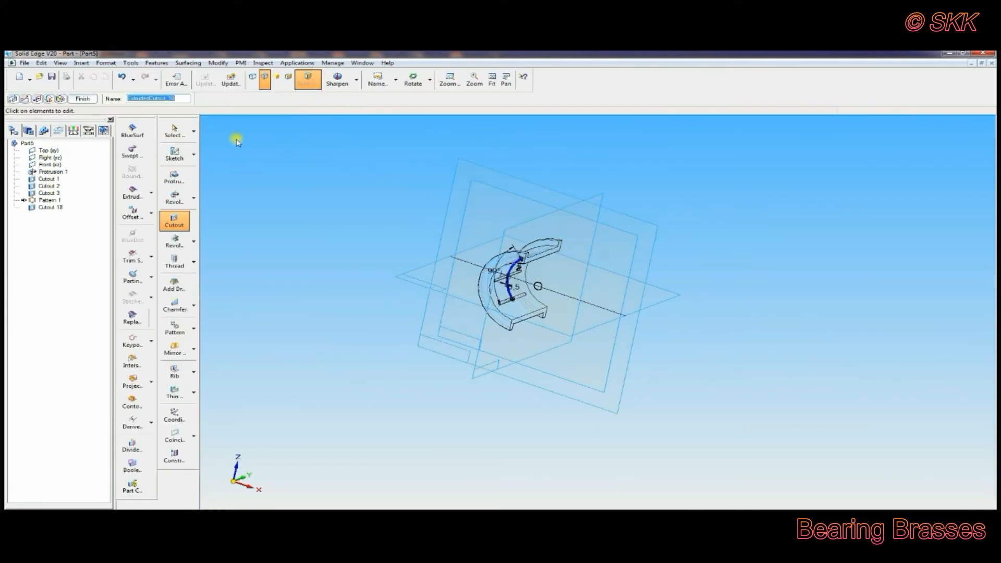
pyautogui.click(88, 101)
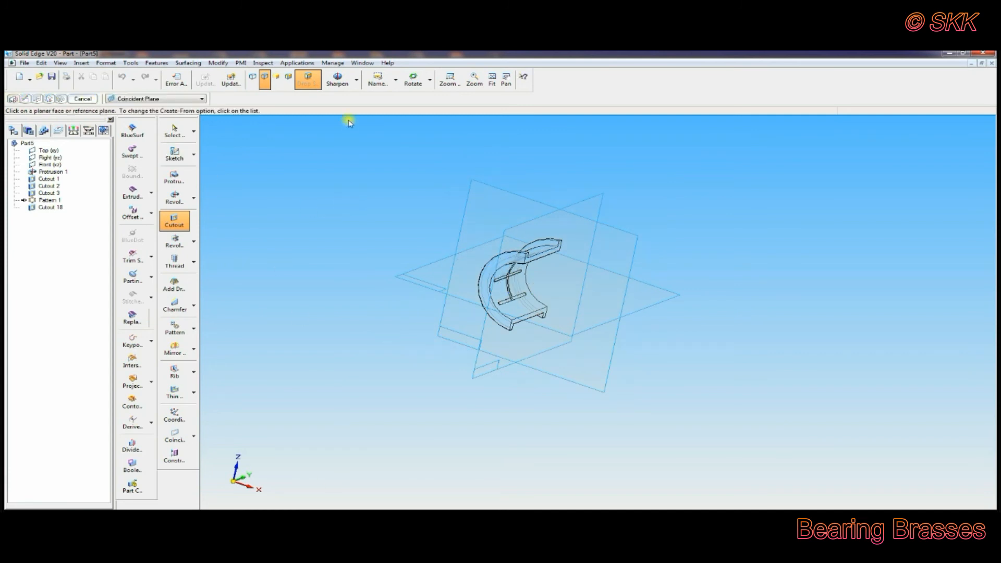
pyautogui.click(289, 79)
pyautogui.moveTo(336, 192)
pyautogui.mouseDown(button='middle')
pyautogui.moveTo(358, 221)
pyautogui.moveTo(346, 181)
pyautogui.mouseUp(button='middle')
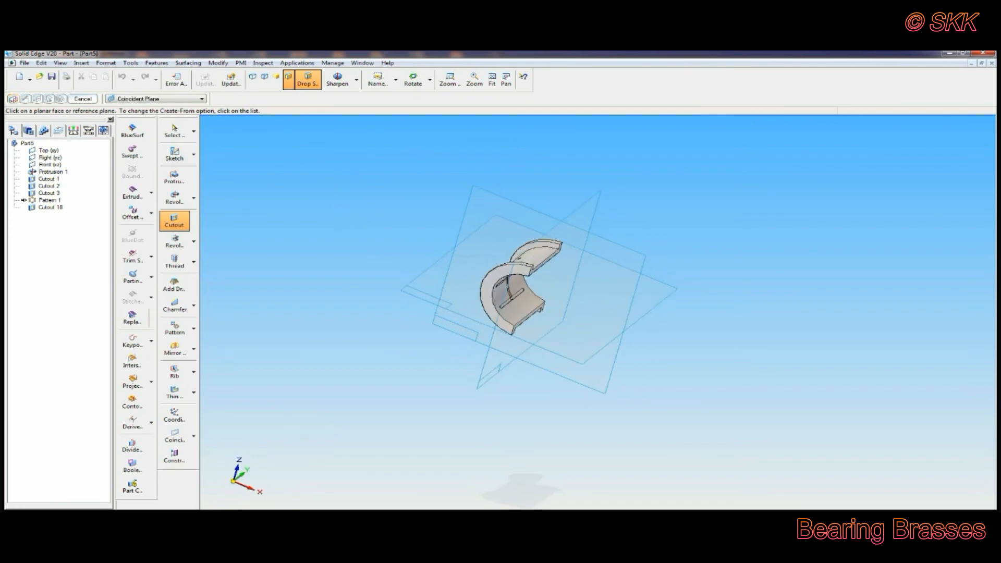
# - Consult the connecting rod drawing, then start a cutout sketch on the Front (xz) plane and include the ring's middle arc edge
pyautogui.hotkey('alt', 'Tab')
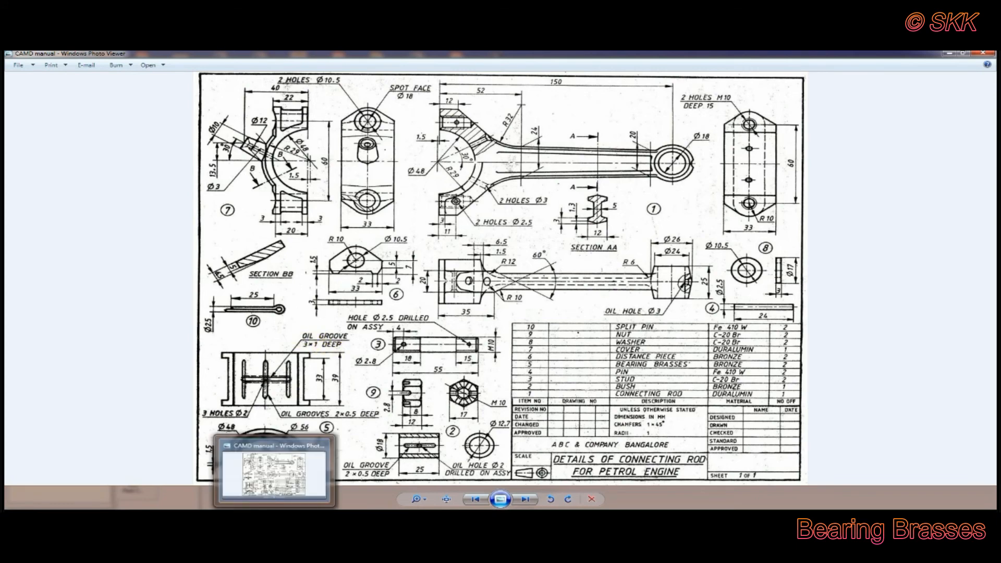
pyautogui.moveTo(307, 517)
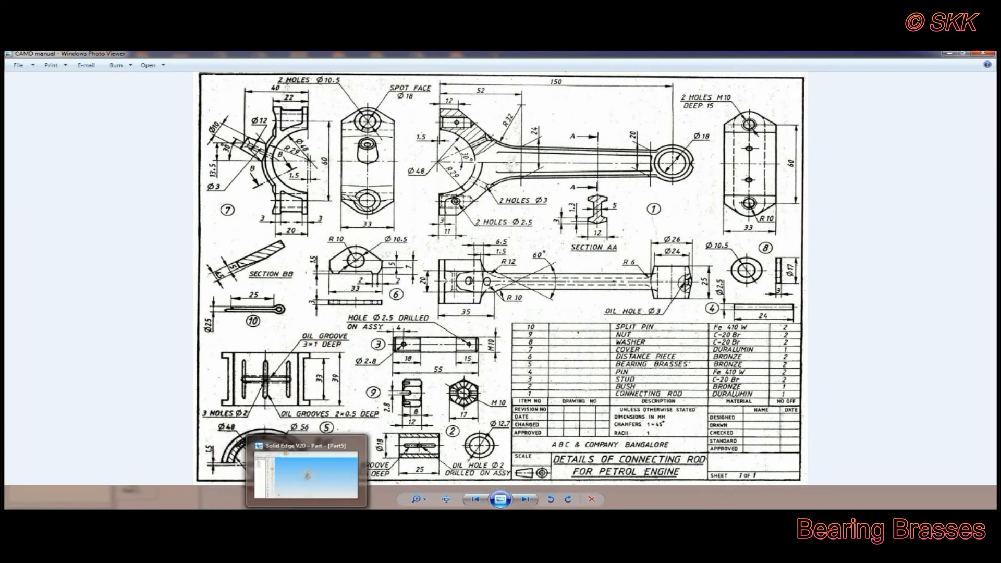
pyautogui.click(307, 474)
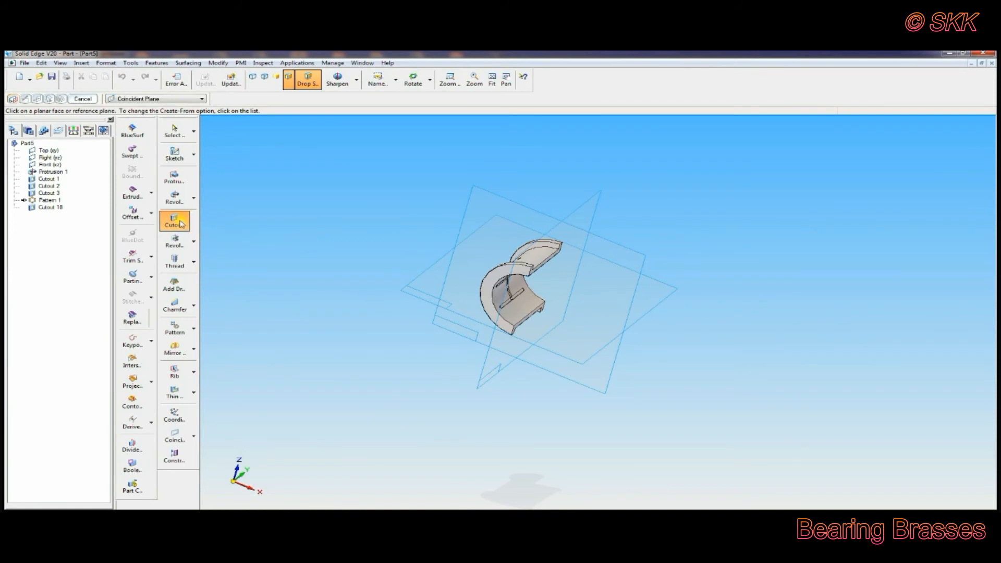
pyautogui.click(492, 199)
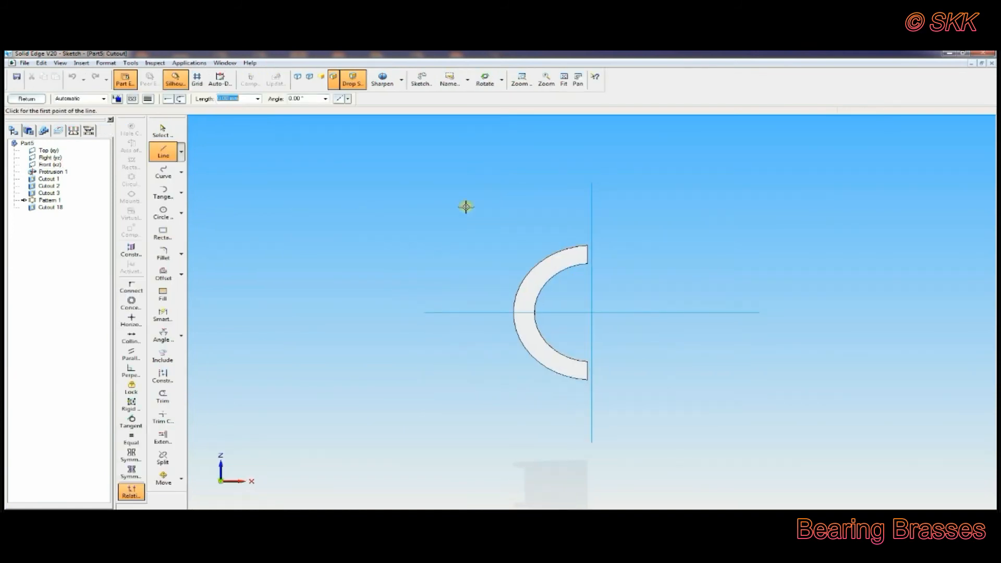
pyautogui.click(309, 77)
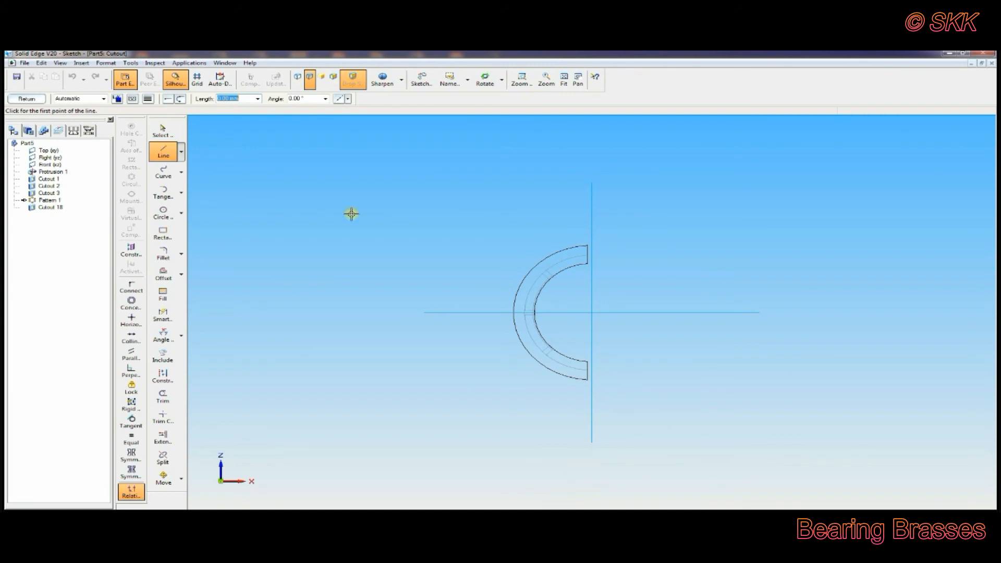
pyautogui.click(163, 358)
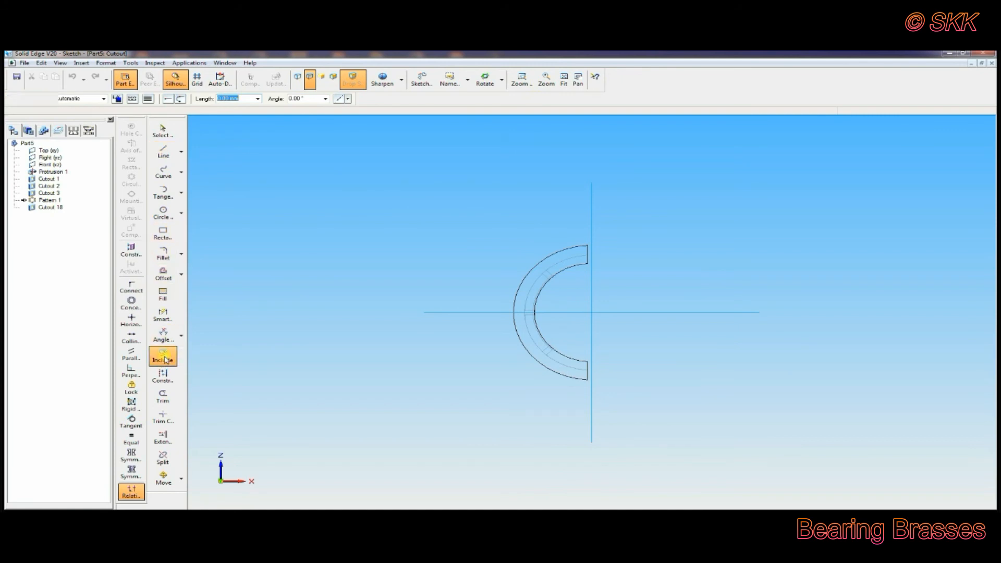
pyautogui.click(471, 328)
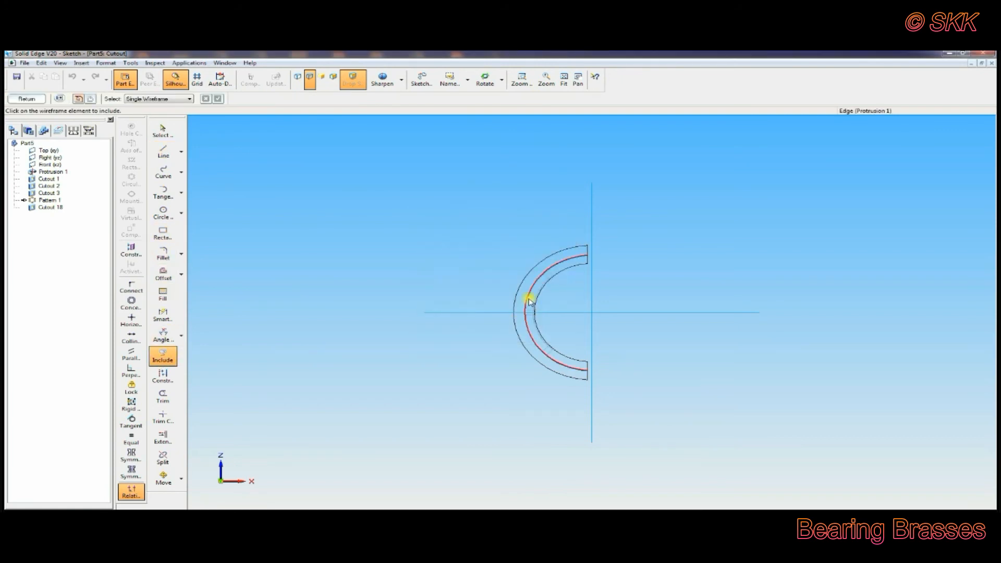
pyautogui.click(529, 301)
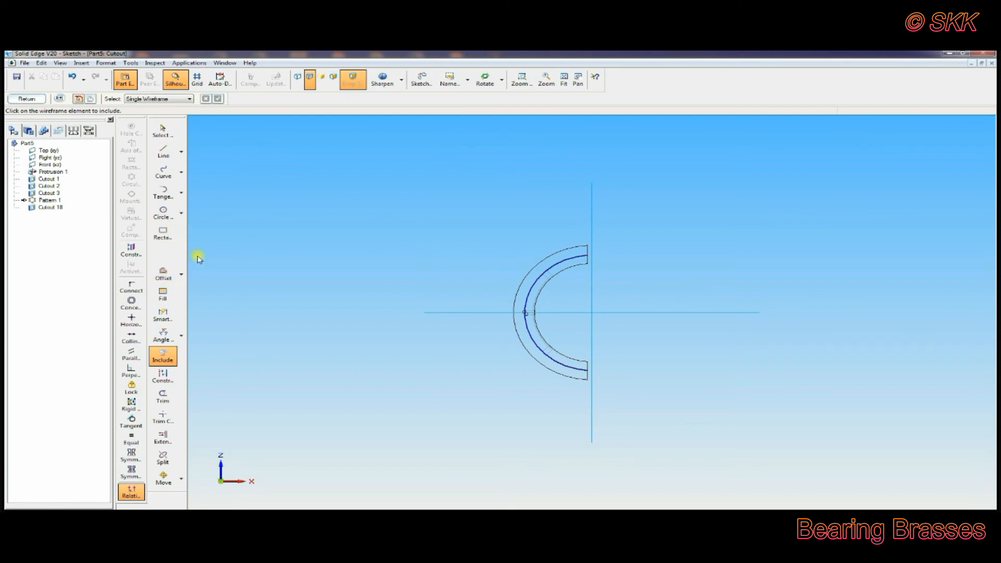
# - Try offsetting the included middle arc 1 mm outward, then undo the offset
pyautogui.click(520, 82)
pyautogui.click(476, 171)
pyautogui.click(632, 402)
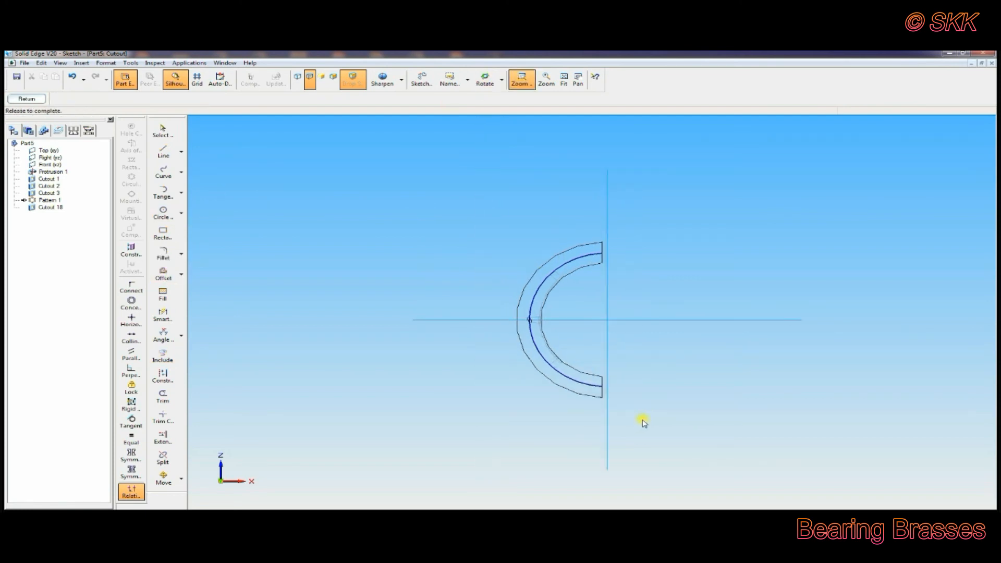
pyautogui.click(163, 271)
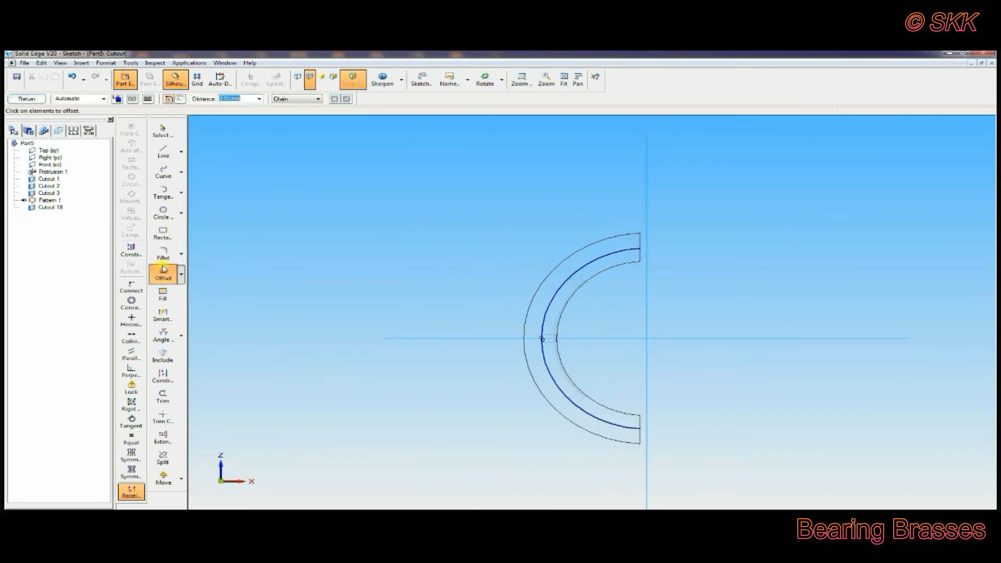
pyautogui.click(544, 311)
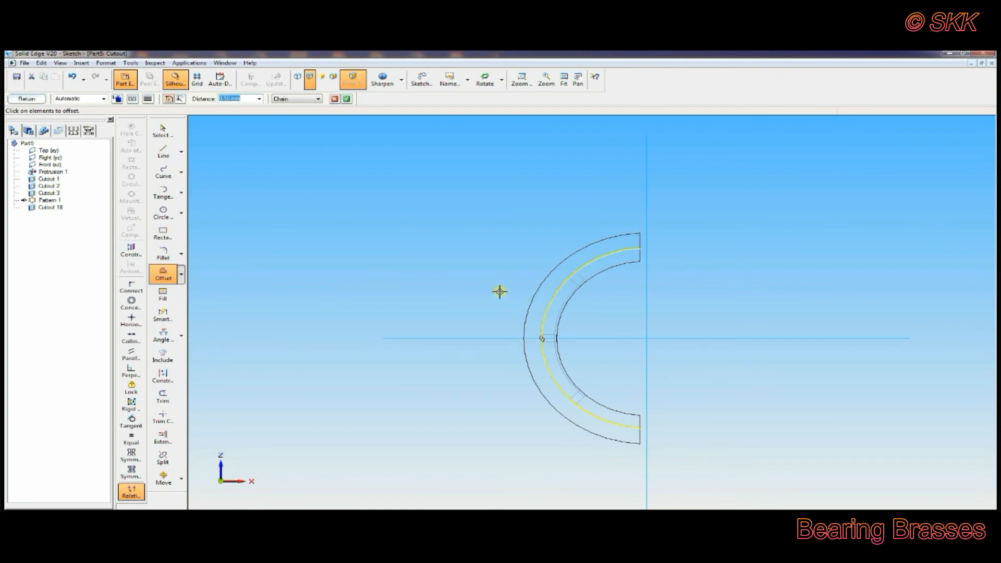
pyautogui.write('0')
pyautogui.press('Return')
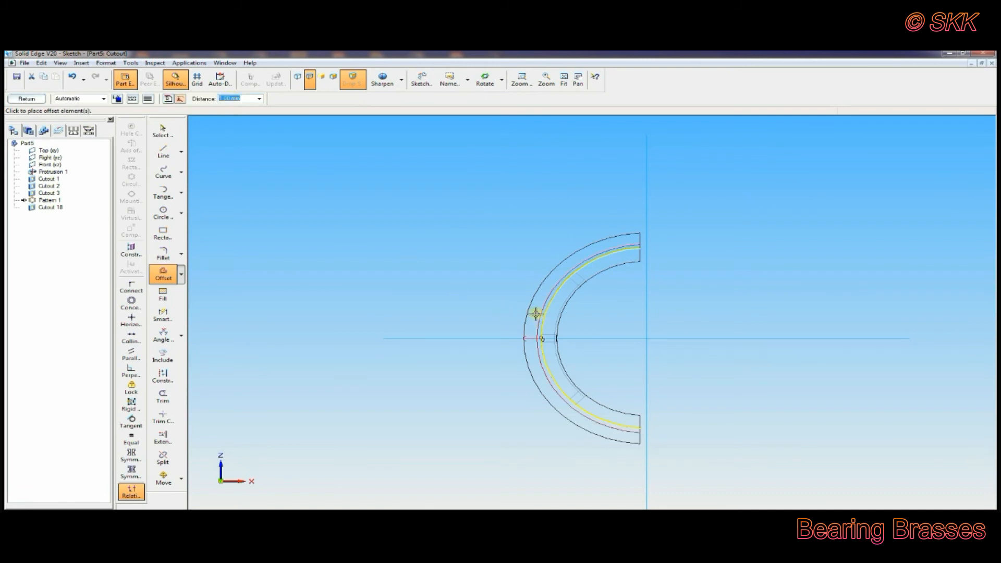
pyautogui.click(516, 298)
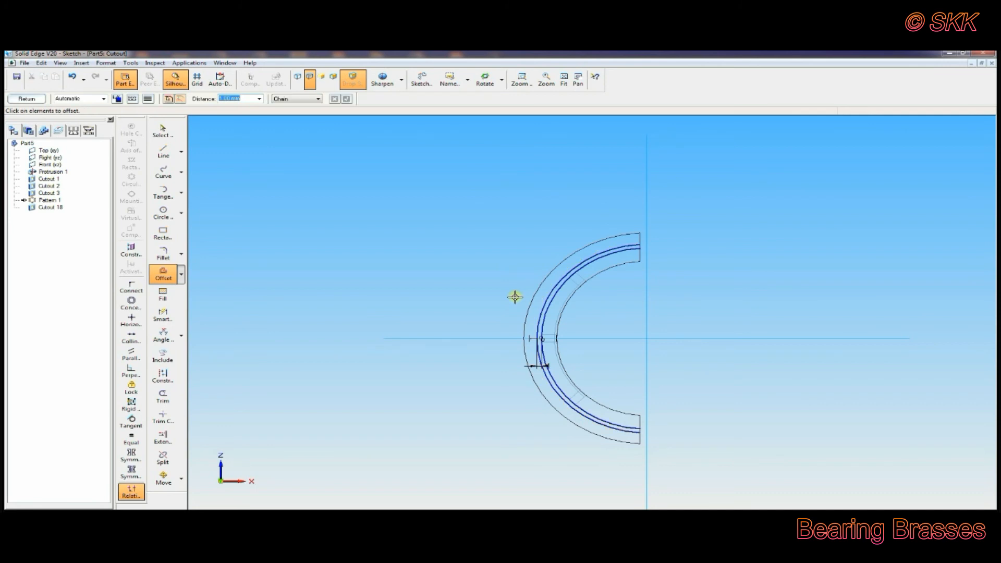
pyautogui.click(72, 77)
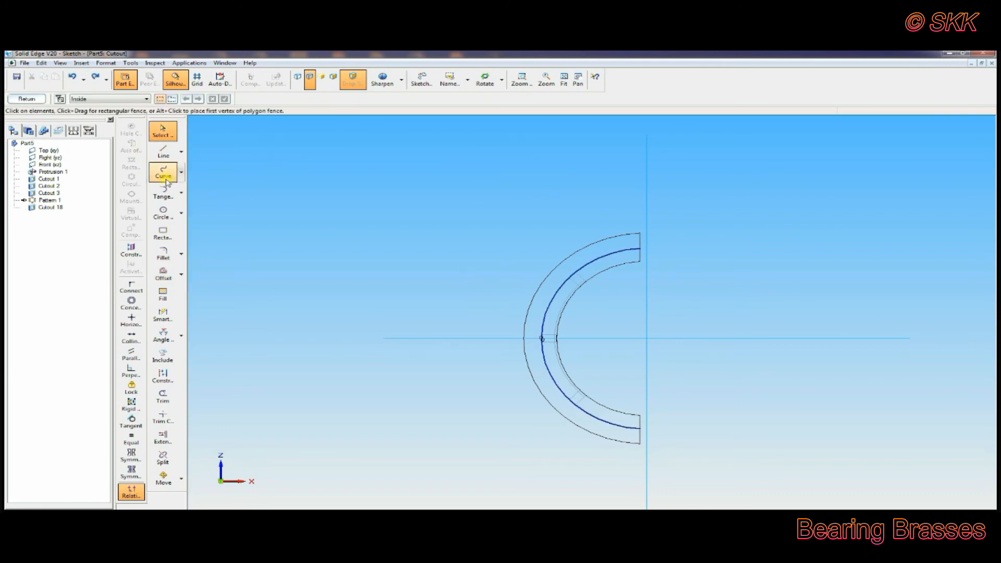
# - Offset the included middle arc 1 mm inward within the ring
pyautogui.click(162, 274)
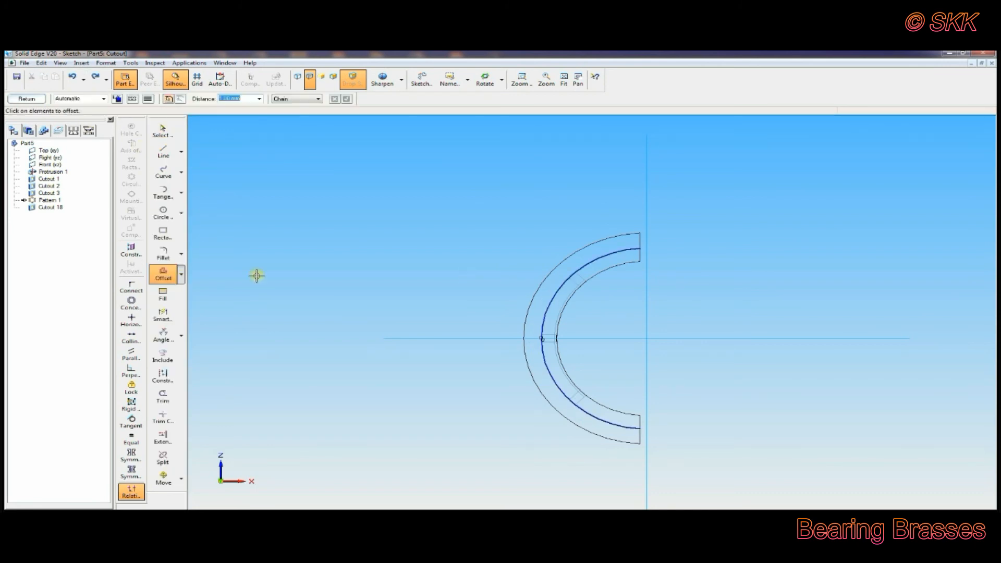
pyautogui.click(543, 315)
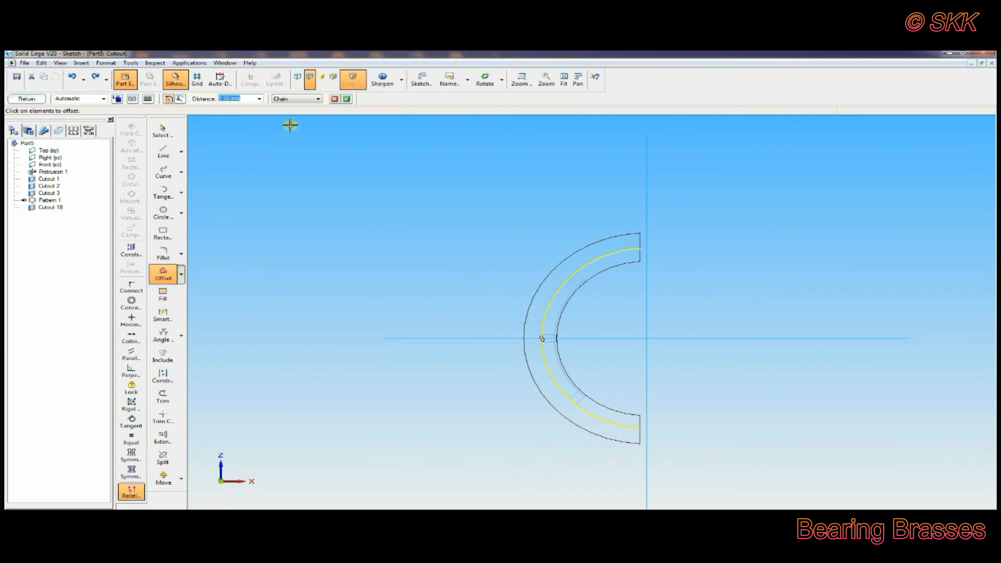
pyautogui.click(347, 99)
pyautogui.click(584, 310)
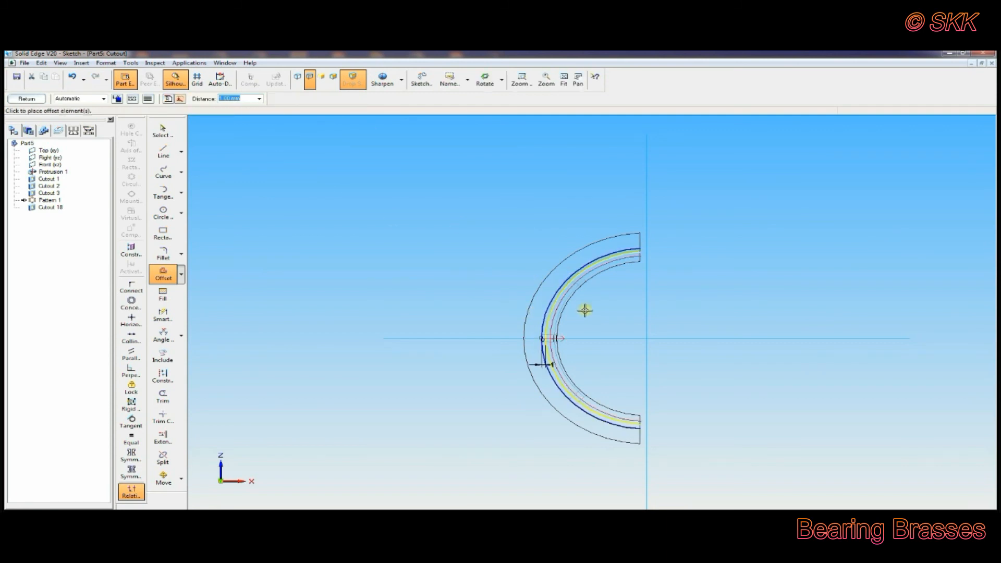
pyautogui.click(684, 319)
# - Draw two radial lines from the ring's centre across both arcs, one to the upper left and one to the lower left
pyautogui.click(163, 152)
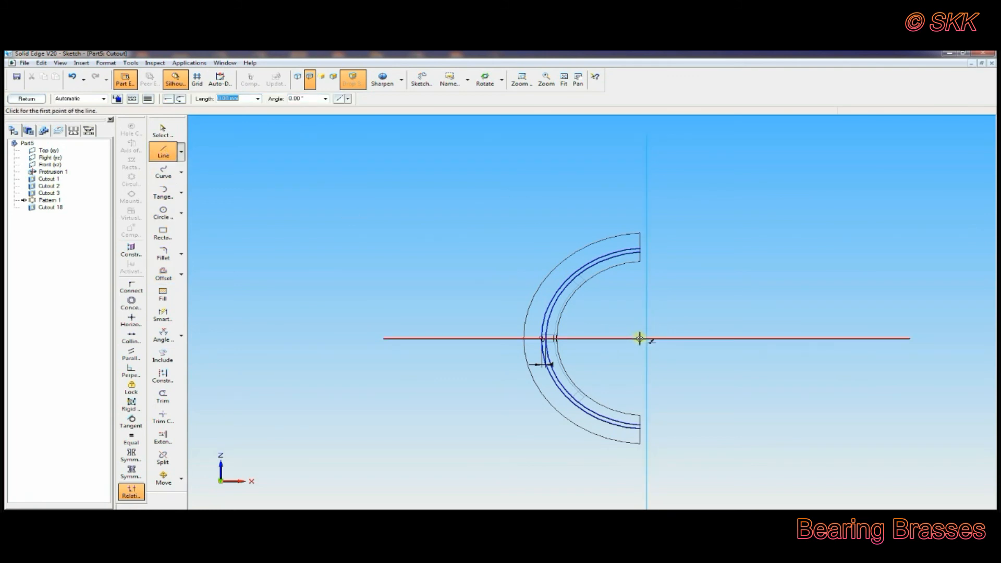
pyautogui.click(646, 338)
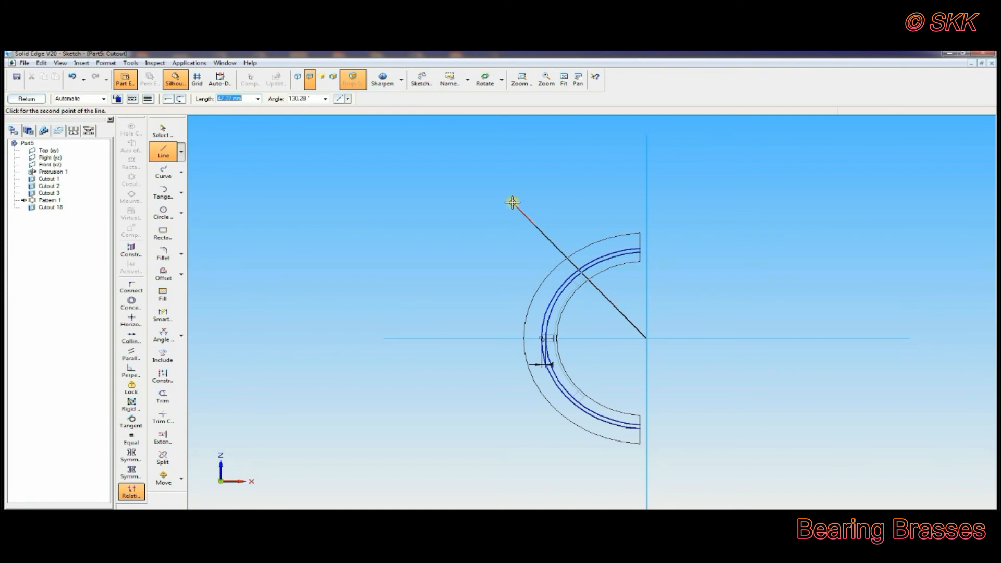
pyautogui.click(513, 202)
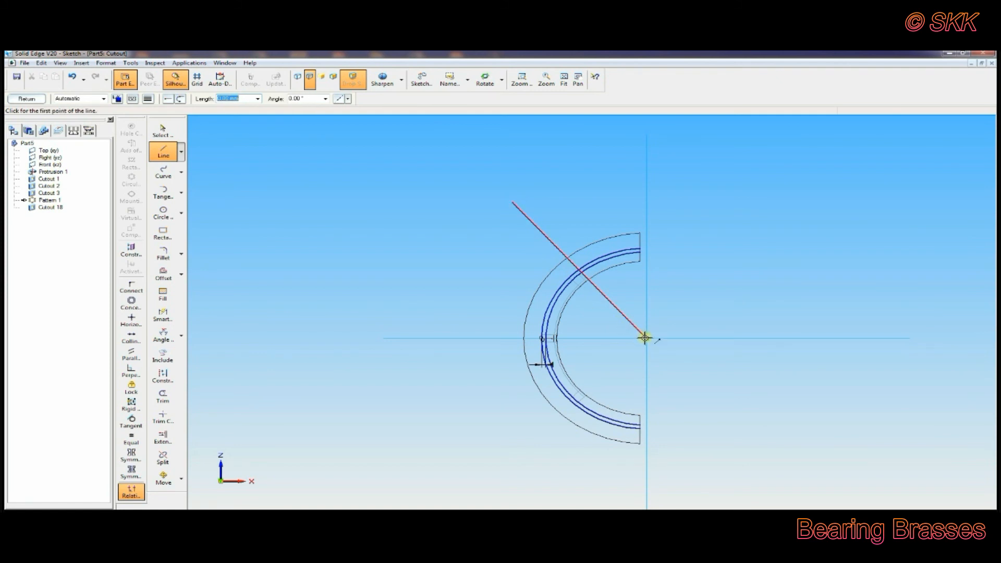
pyautogui.click(646, 339)
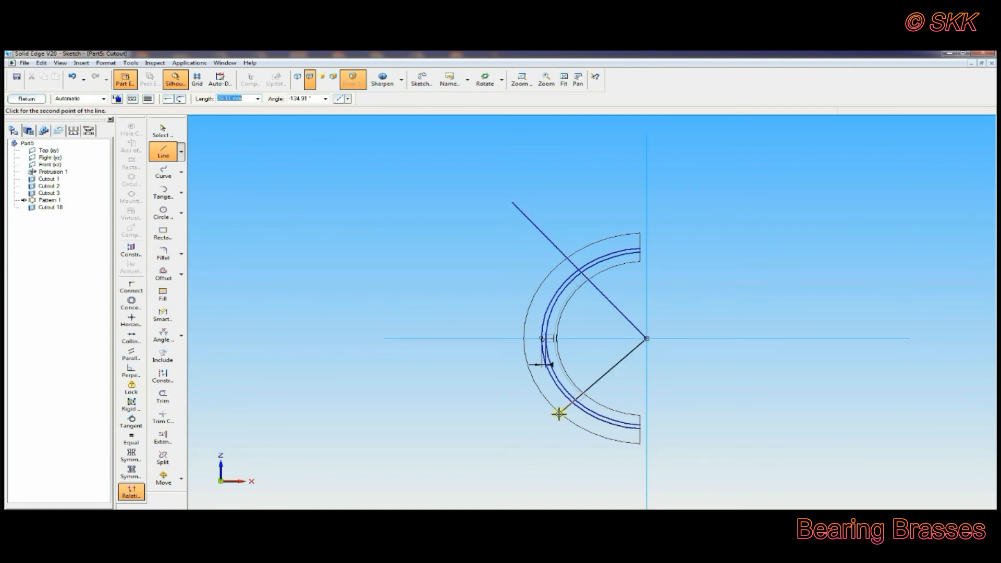
pyautogui.click(549, 438)
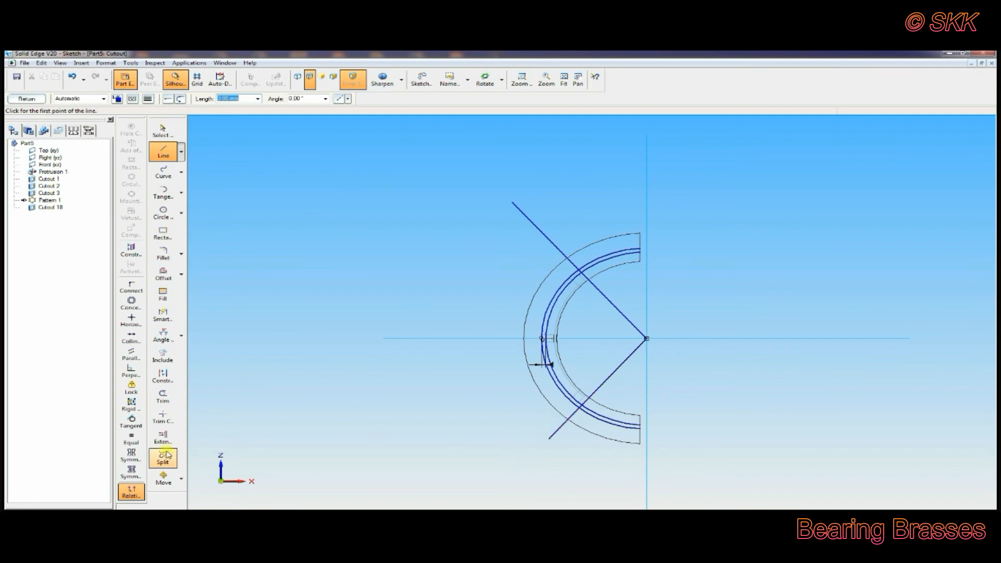
# - Make the two radial lines symmetric about the horizontal axis
pyautogui.click(131, 455)
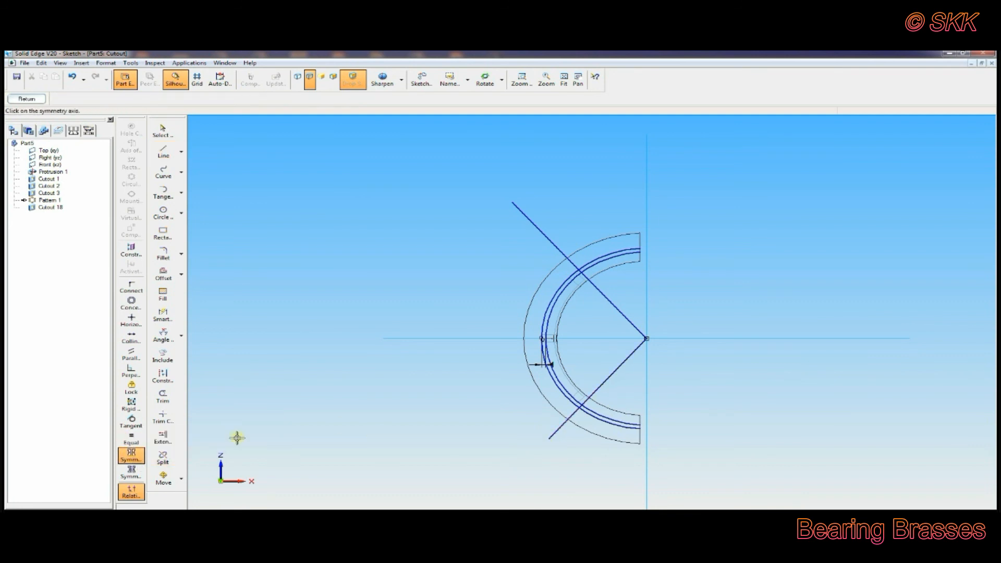
pyautogui.click(487, 339)
pyautogui.click(549, 239)
pyautogui.click(552, 435)
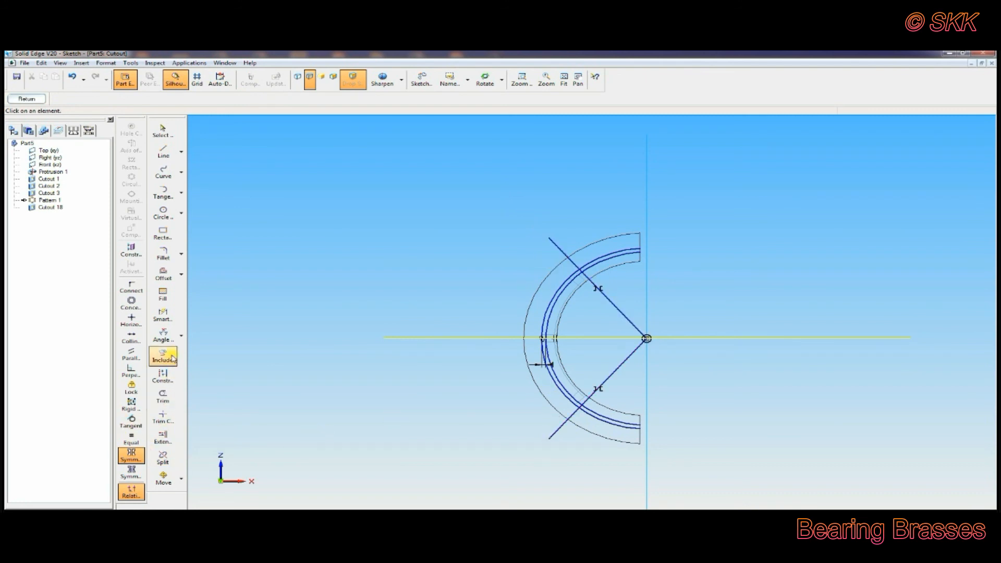
# - Dimension the angle between the two radial lines as 100°
pyautogui.click(163, 336)
pyautogui.click(622, 315)
pyautogui.click(628, 357)
pyautogui.click(617, 356)
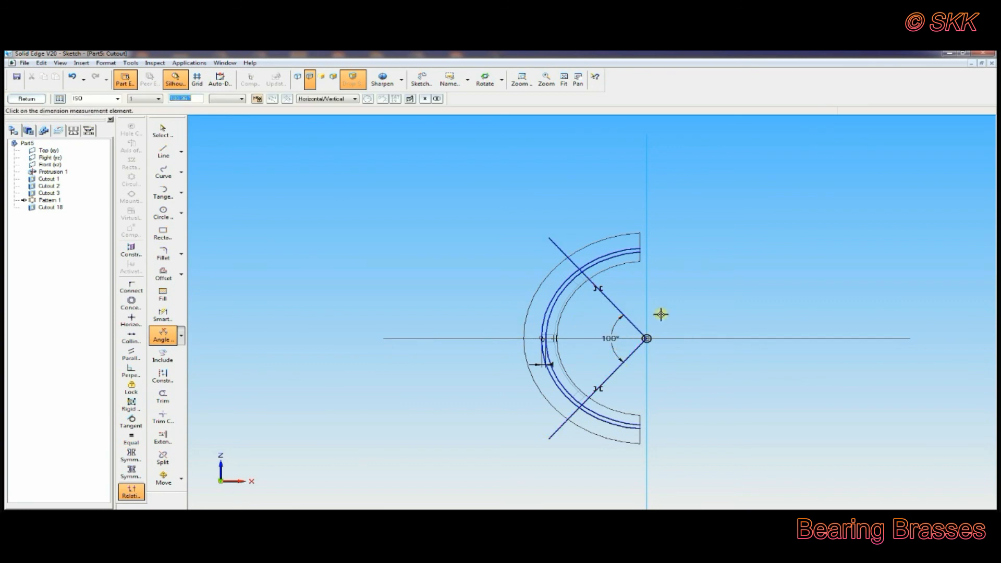
pyautogui.write('10')
pyautogui.press('Return')
# - Trim the radial lines and outer arc ends to leave a closed profile between the two arcs, then finish the sketch
pyautogui.click(163, 396)
pyautogui.moveTo(553, 265)
pyautogui.mouseDown()
pyautogui.moveTo(603, 277)
pyautogui.moveTo(603, 365)
pyautogui.moveTo(583, 416)
pyautogui.moveTo(555, 419)
pyautogui.mouseUp()
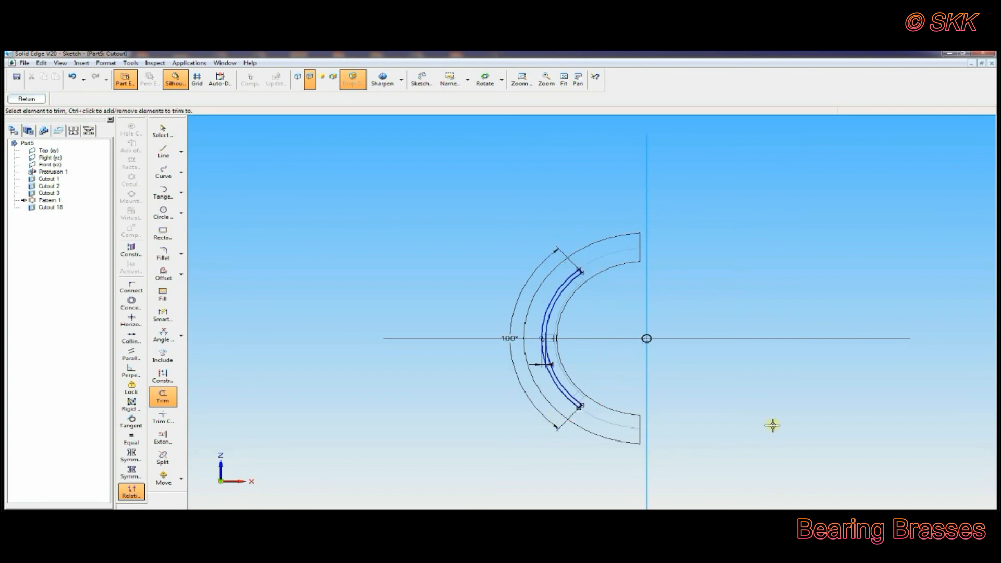
pyautogui.click(28, 99)
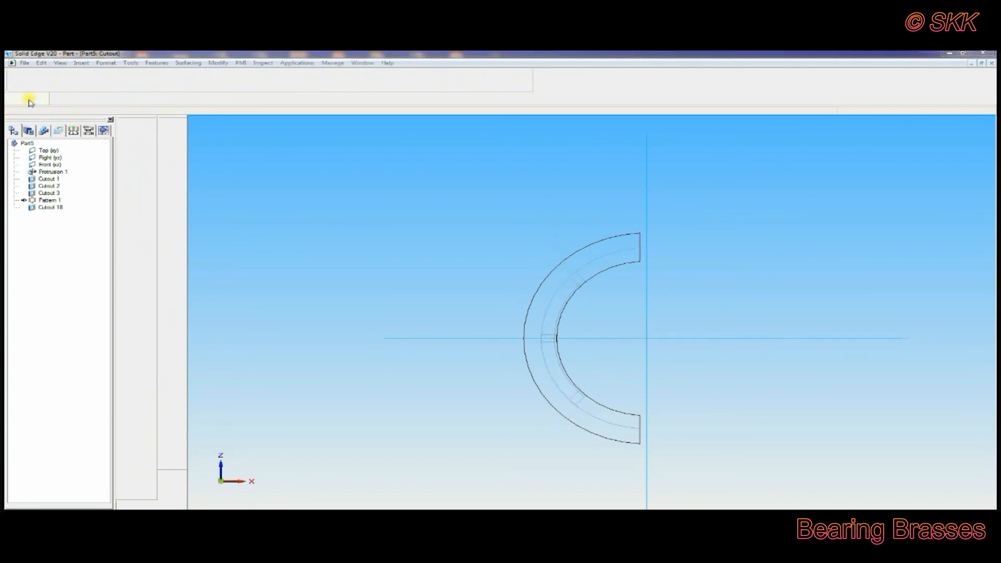
# - Cut the arc-shaped profile with a symmetric extent about the sketch plane, finish the cutout and display the part shaded with visible edges
pyautogui.click(342, 171)
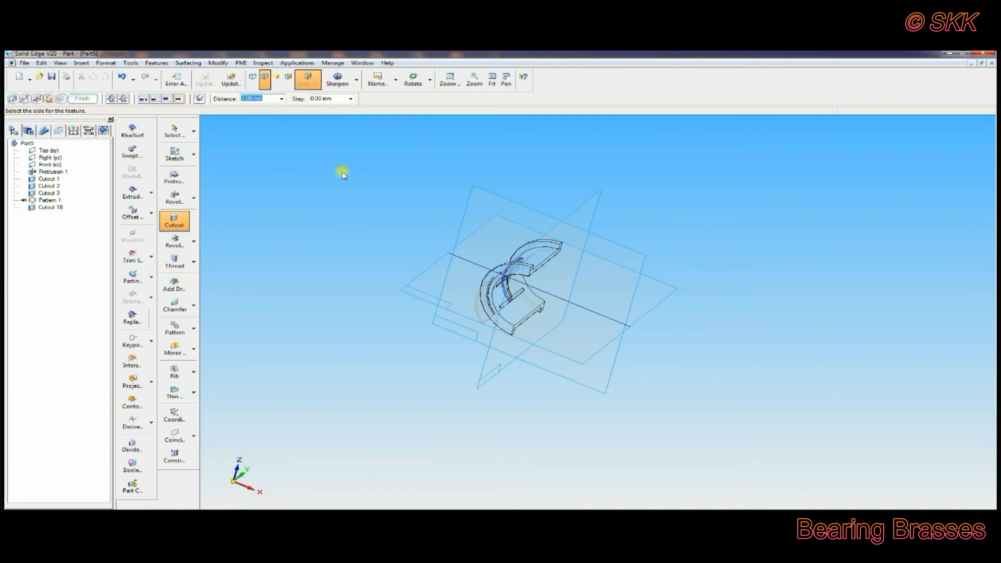
pyautogui.click(126, 100)
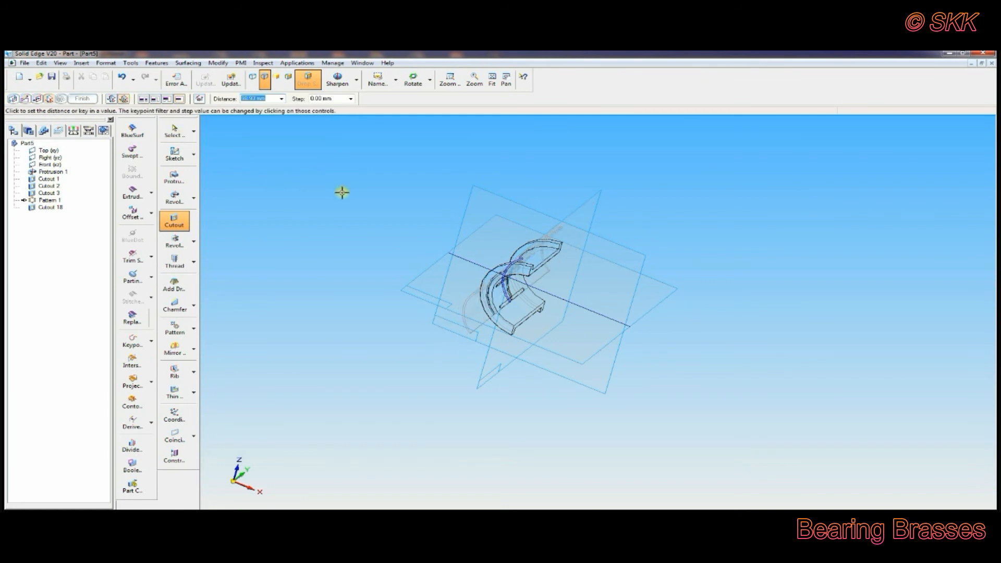
pyautogui.click(386, 216)
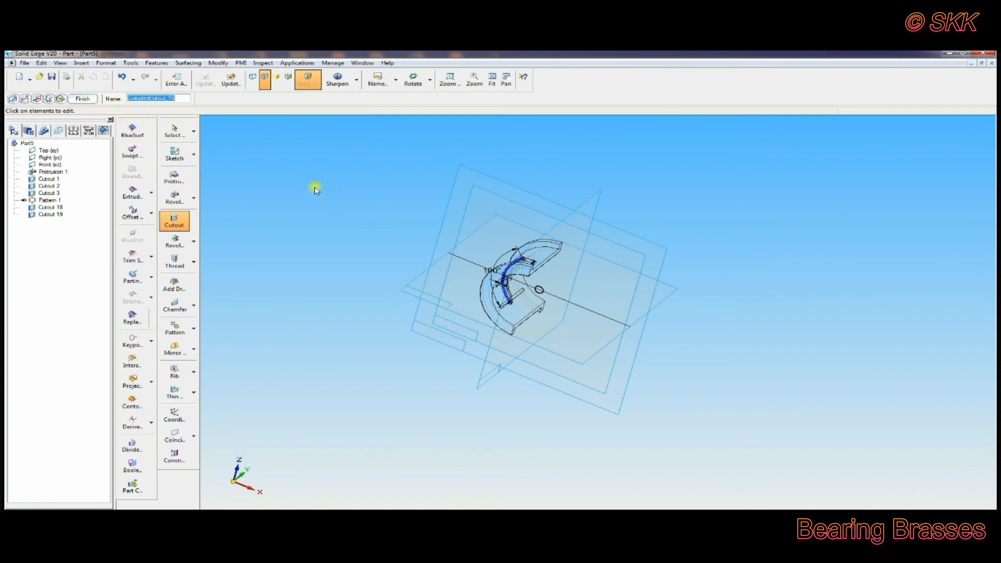
pyautogui.click(84, 99)
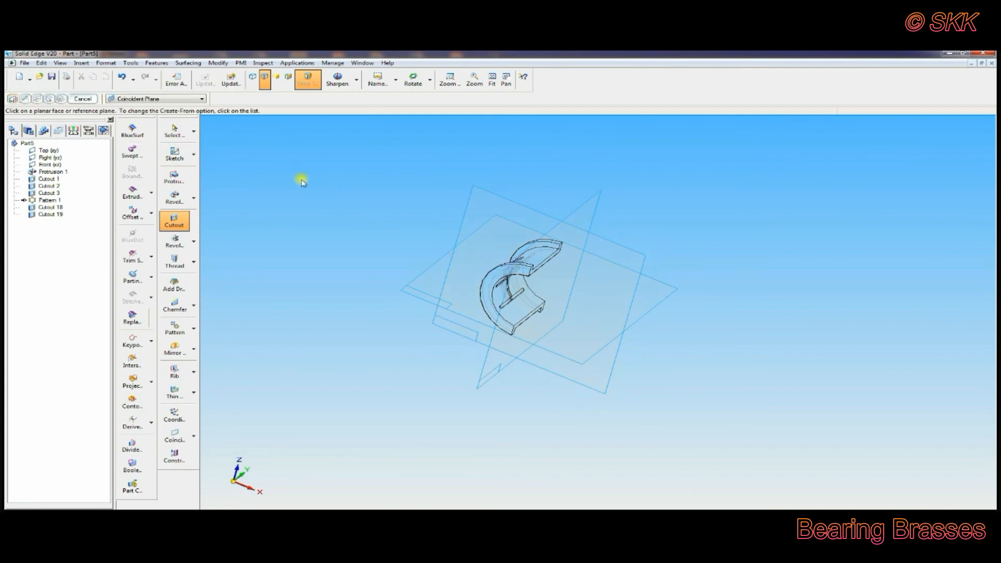
pyautogui.click(288, 78)
# - Try rounding a corner edge at one end of the outer groove with a 3 mm radius, then undo the round
pyautogui.moveTo(346, 159); pyautogui.dragTo(402, 185, button='middle')
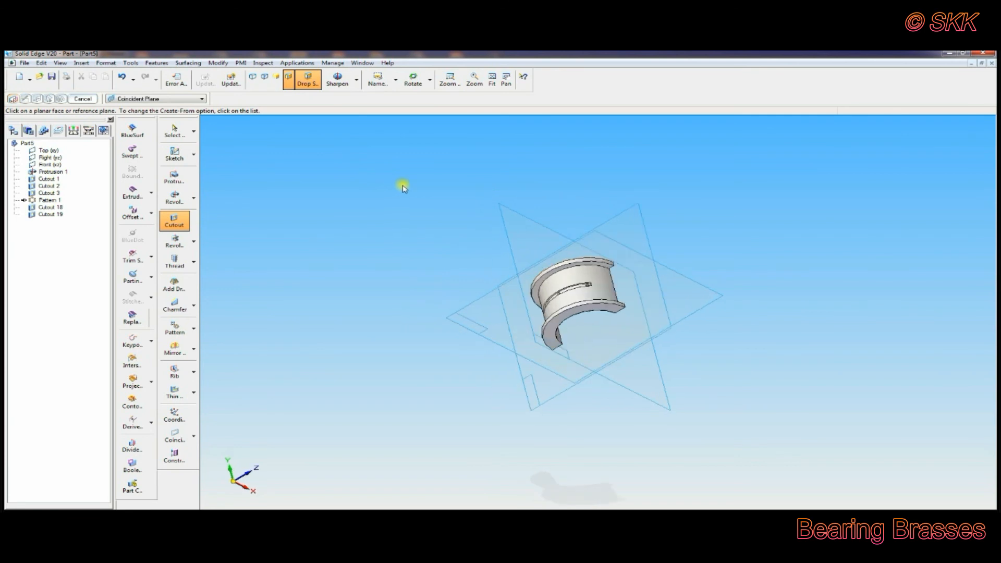
pyautogui.click(449, 80)
pyautogui.moveTo(496, 201); pyautogui.dragTo(681, 346)
pyautogui.moveTo(474, 283); pyautogui.dragTo(521, 286, button='middle')
pyautogui.rightClick(521, 286)
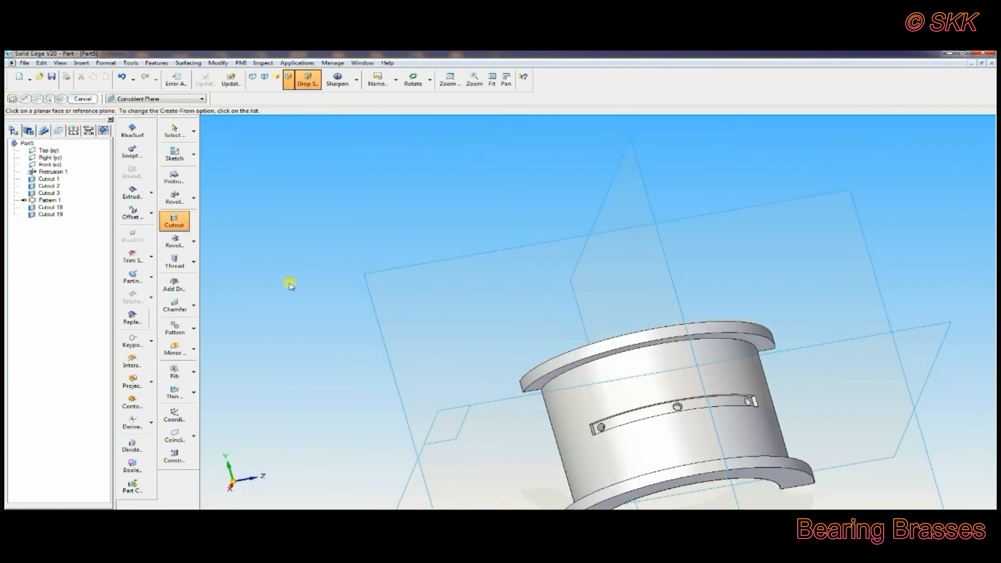
pyautogui.click(192, 305)
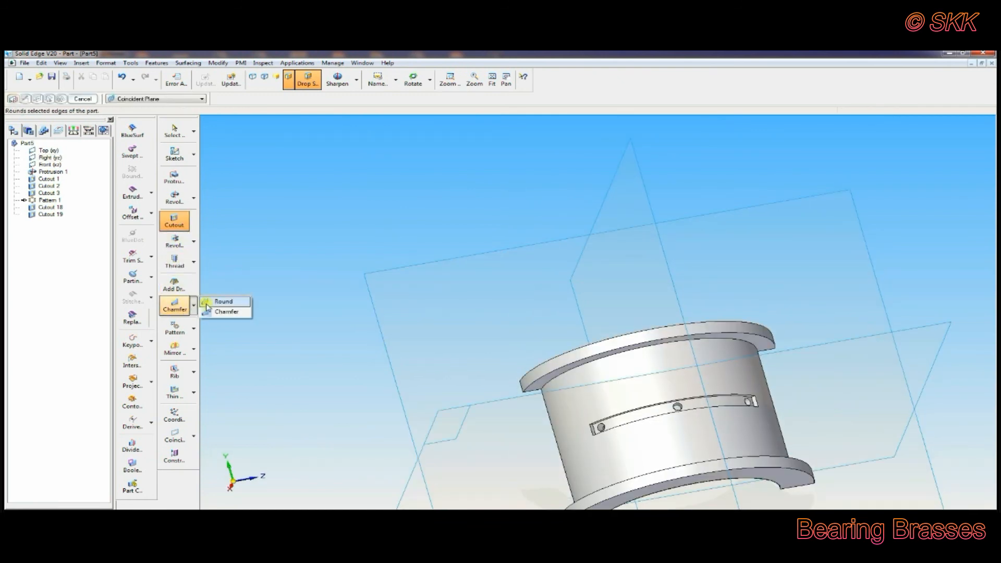
pyautogui.click(212, 300)
pyautogui.click(753, 402)
pyautogui.write('3')
pyautogui.press('Return')
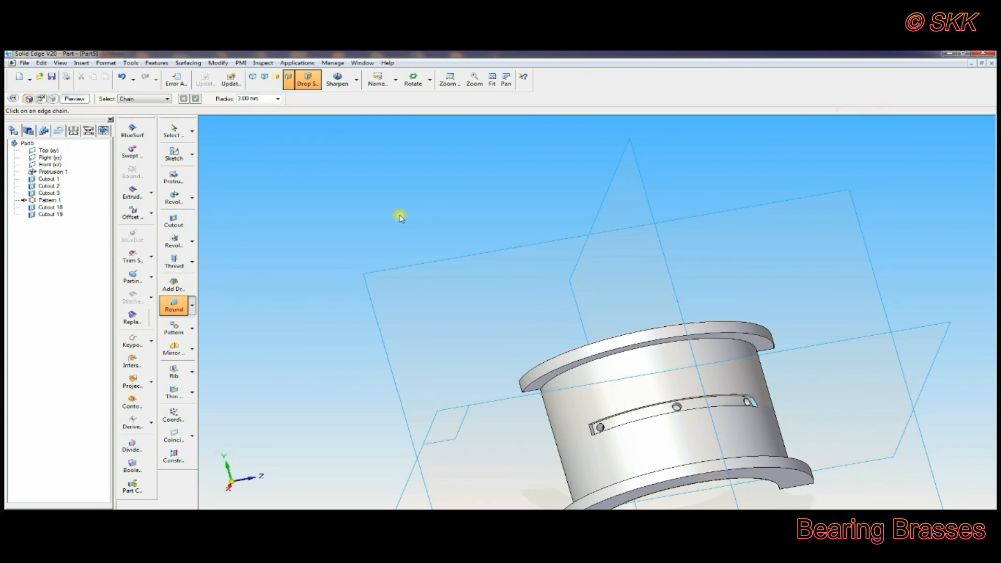
pyautogui.click(121, 77)
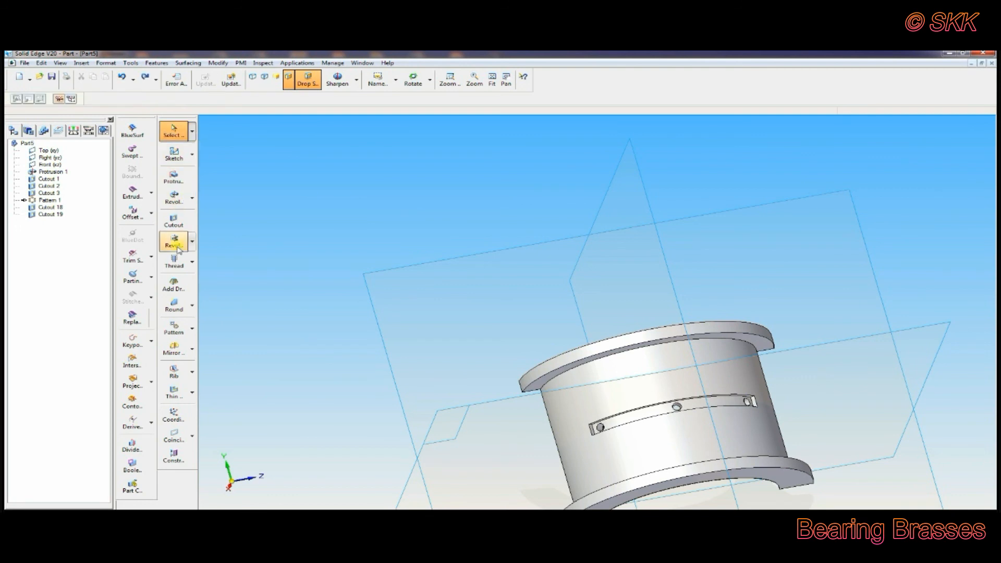
# - Round the upper corner edge at one end of the outer groove with a 1.5 mm radius
pyautogui.click(174, 305)
pyautogui.click(245, 99)
pyautogui.write('1.50')
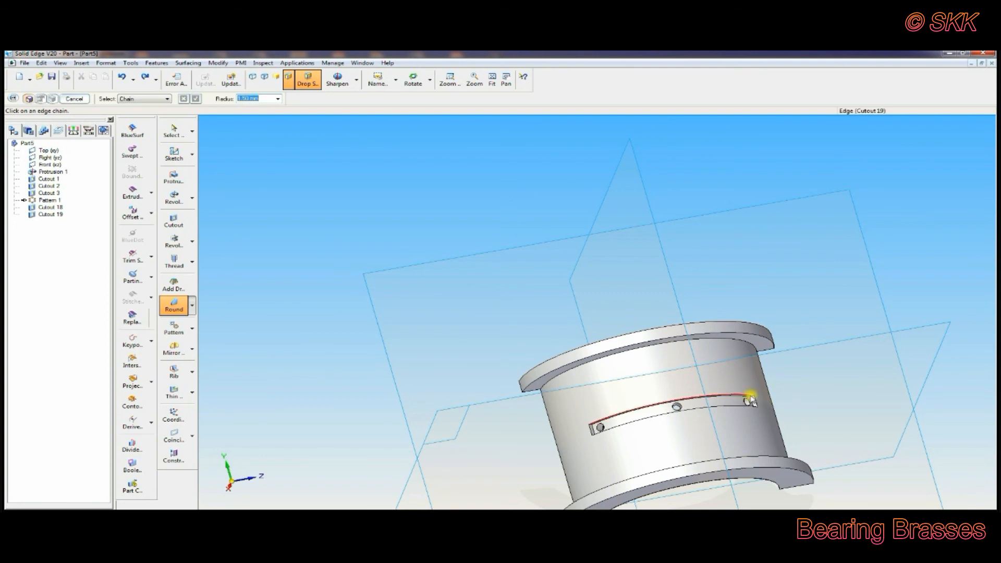
pyautogui.click(449, 79)
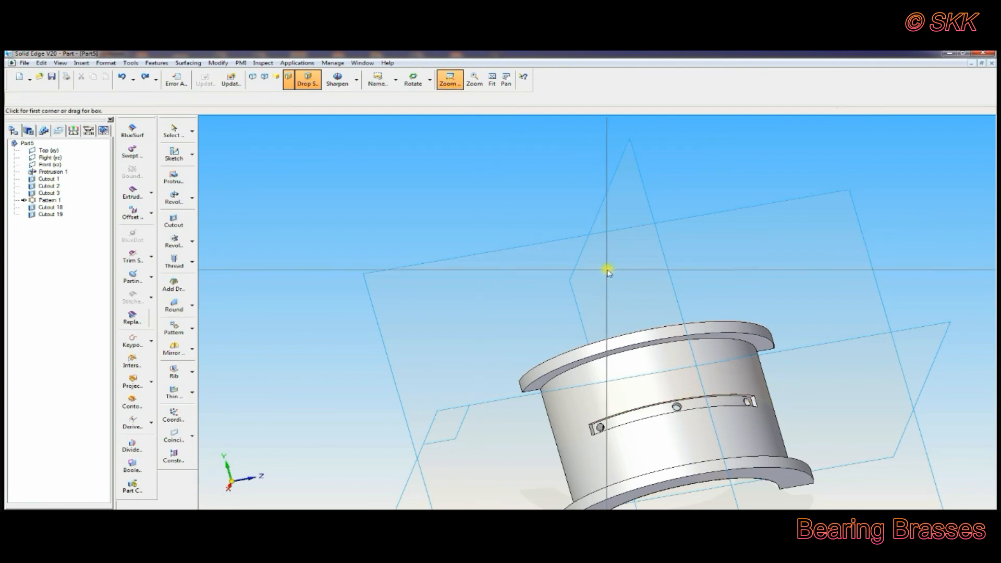
pyautogui.moveTo(632, 290); pyautogui.dragTo(811, 459)
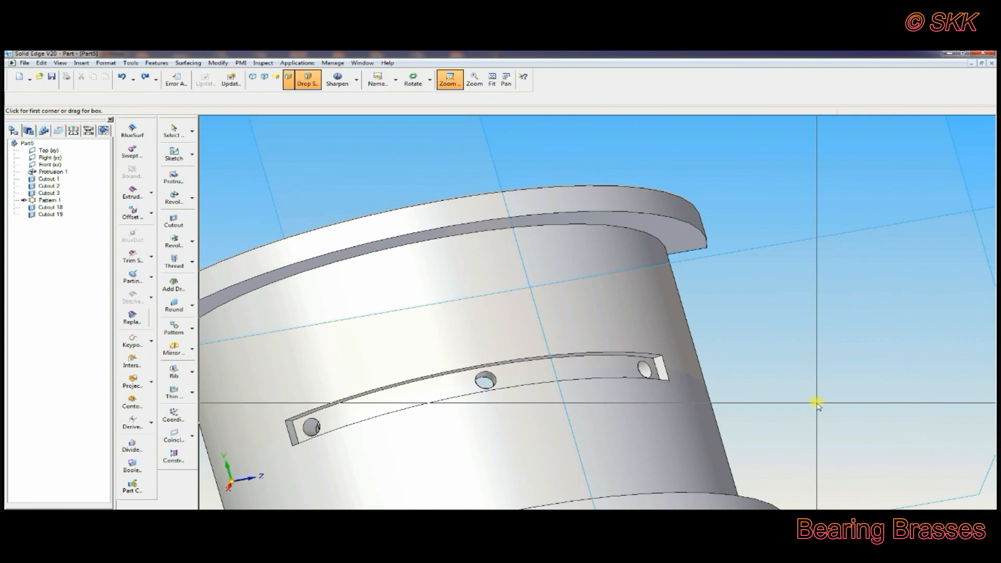
pyautogui.click(657, 355)
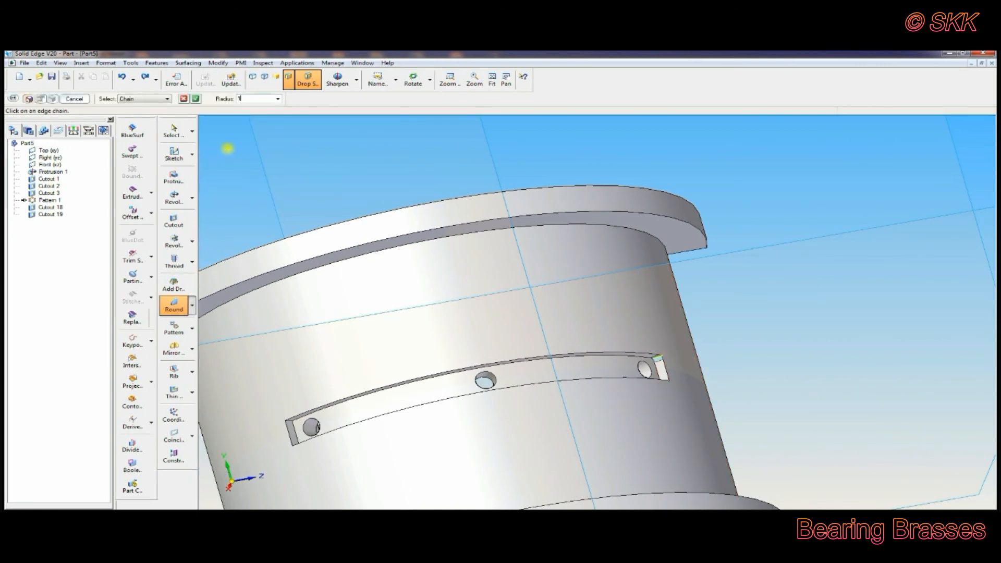
pyautogui.press('Return')
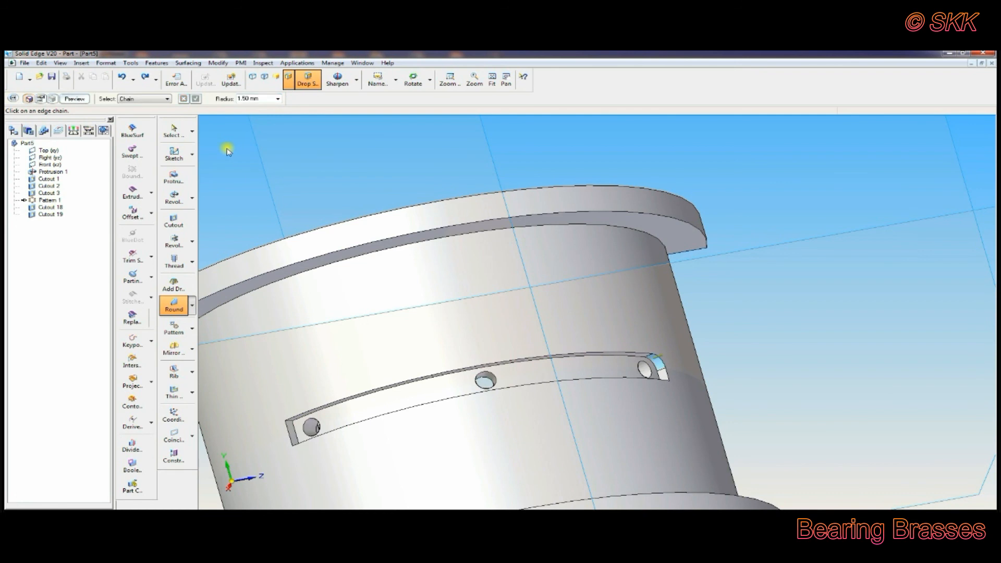
# - Add the remaining corner edge at the same end of the outer groove to the round
pyautogui.moveTo(336, 169); pyautogui.dragTo(364, 232, button='middle')
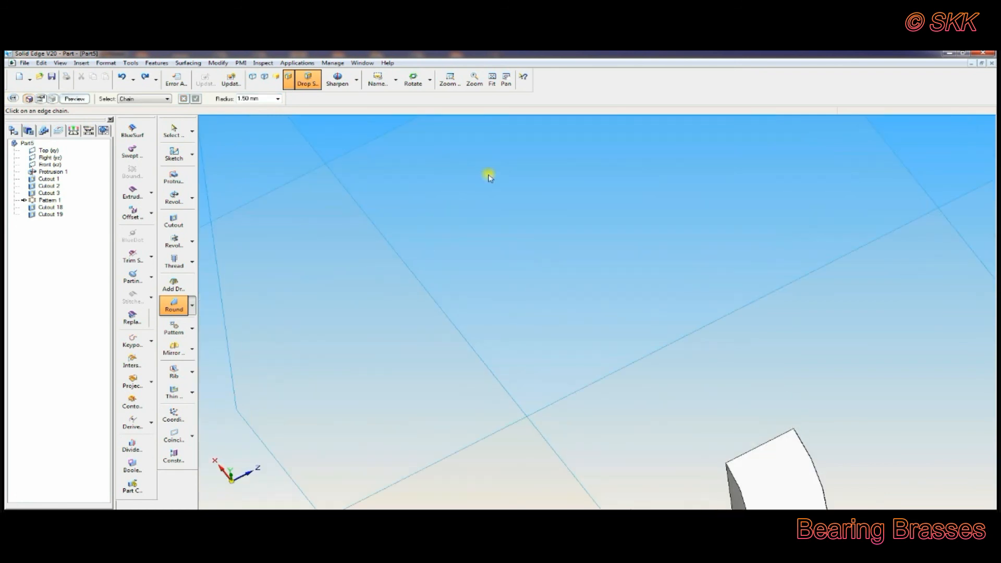
pyautogui.click(492, 80)
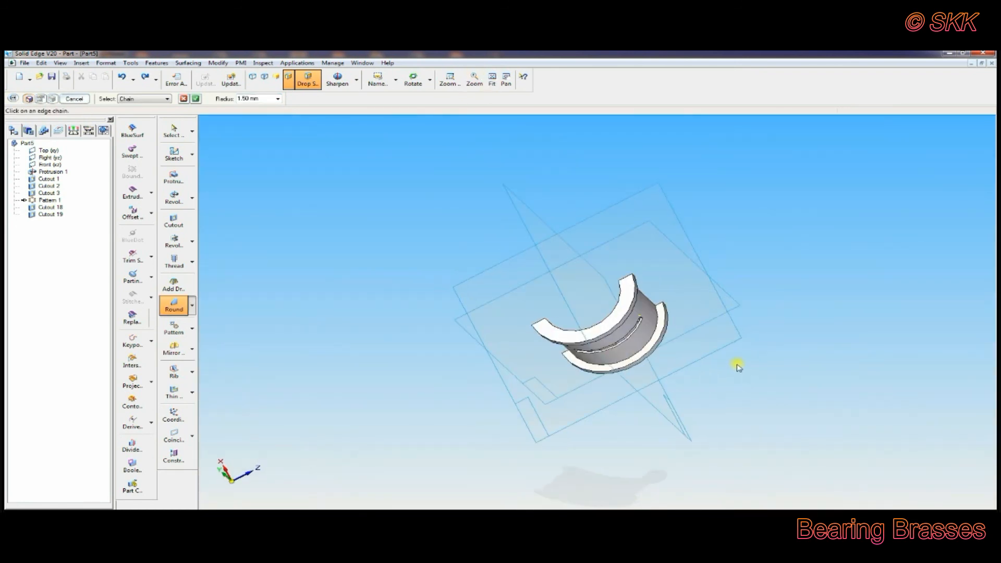
pyautogui.click(450, 79)
pyautogui.moveTo(586, 275); pyautogui.dragTo(670, 344)
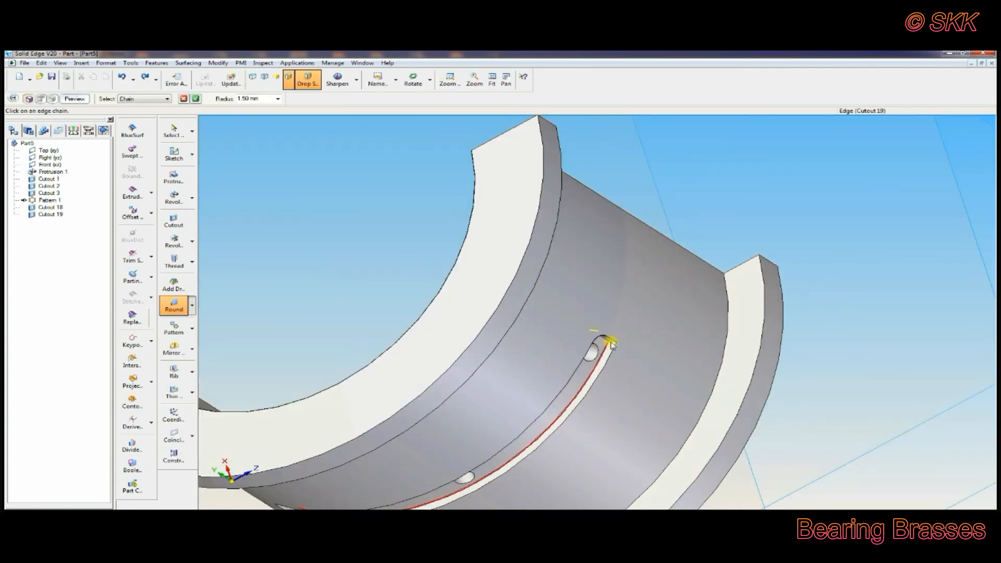
pyautogui.click(613, 342)
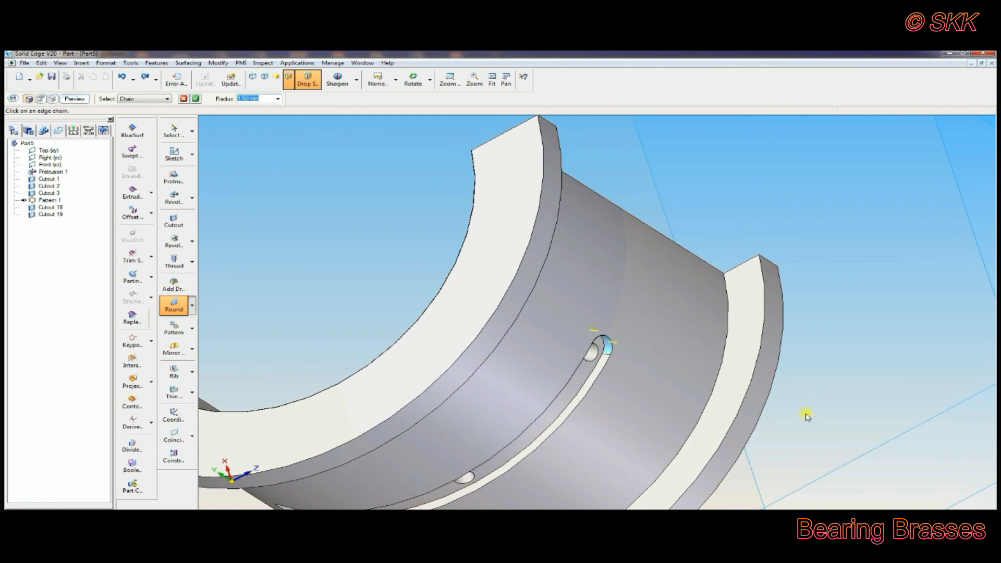
# - Round the corner edges at the opposite end of the outer groove with a 1 mm radius
pyautogui.moveTo(677, 388); pyautogui.dragTo(476, 287, button='middle')
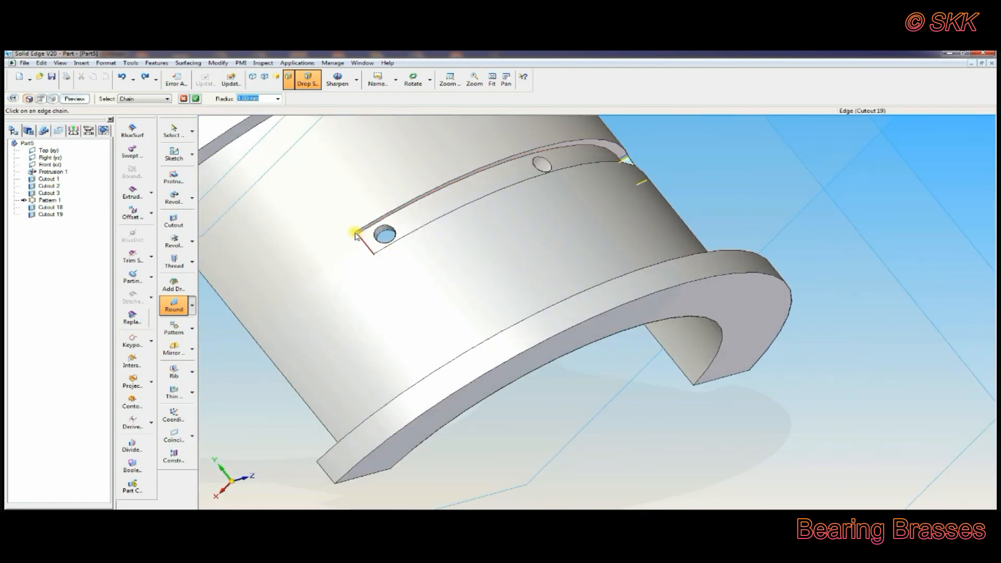
pyautogui.moveTo(356, 238); pyautogui.dragTo(358, 232, button='middle')
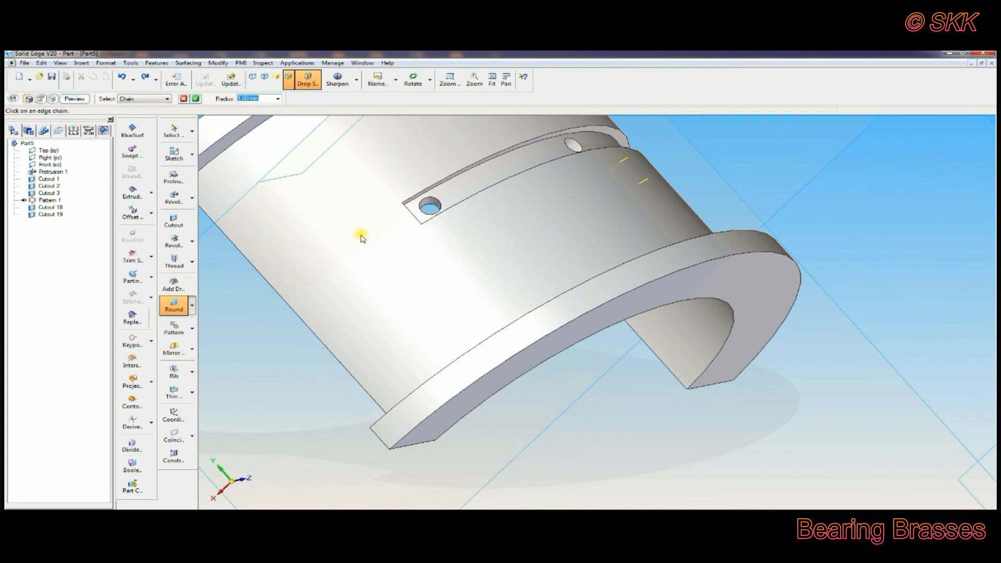
pyautogui.click(400, 209)
pyautogui.moveTo(630, 250); pyautogui.dragTo(601, 311, button='middle')
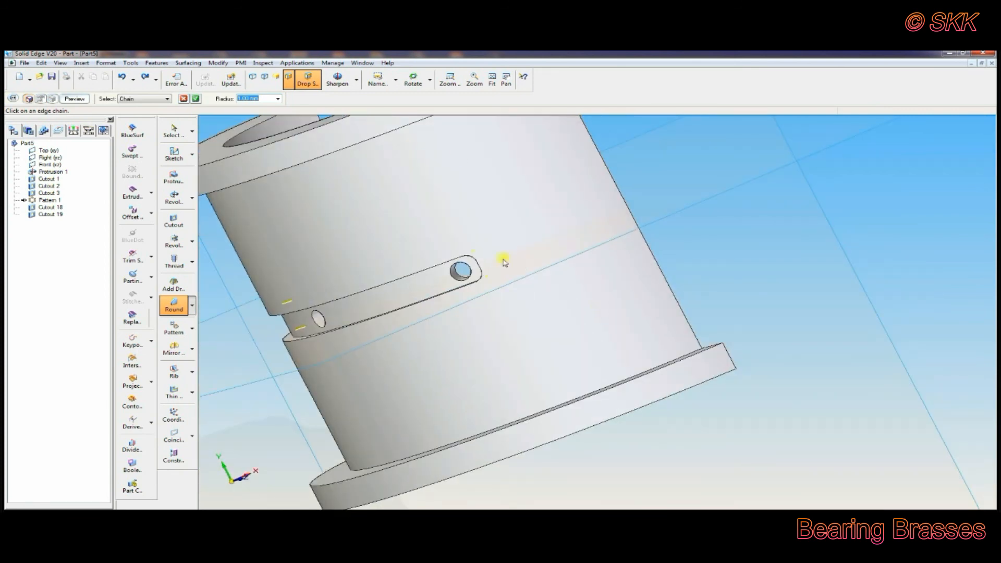
# - Accept and generate the round on the outer groove's corner edges, then set the part to the isometric view
pyautogui.click(492, 78)
pyautogui.moveTo(771, 252); pyautogui.dragTo(637, 241, button='middle')
pyautogui.click(383, 85)
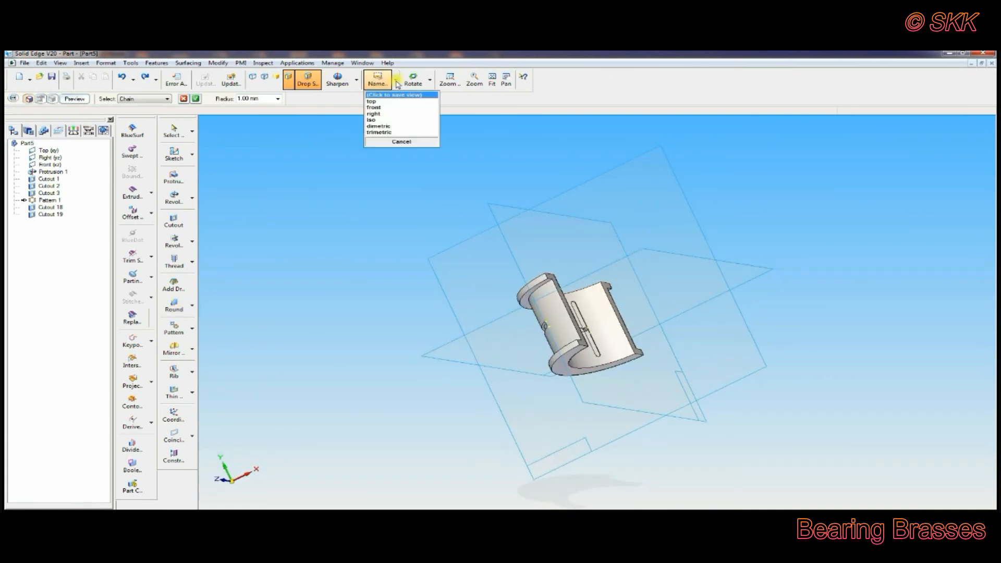
pyautogui.click(390, 120)
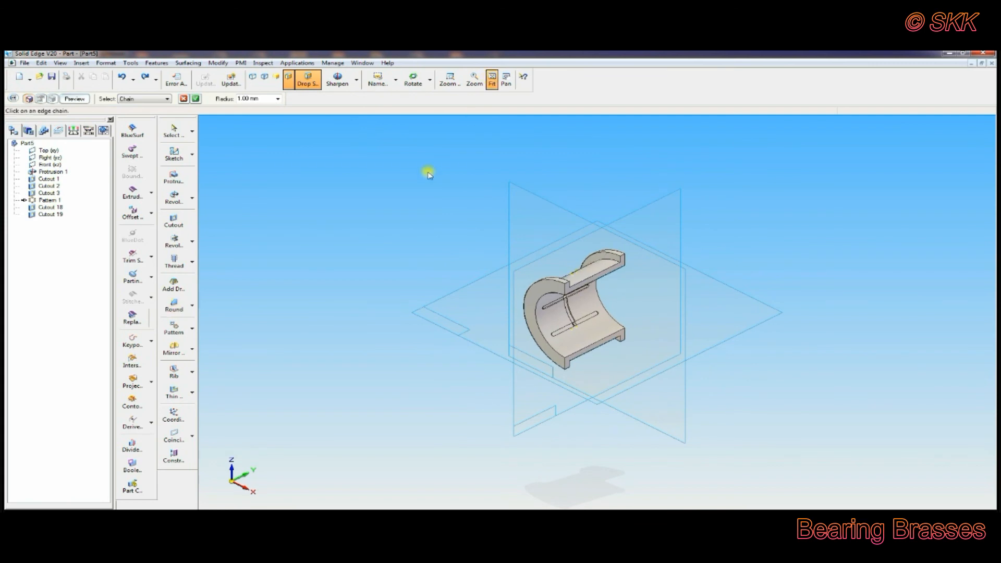
pyautogui.click(196, 100)
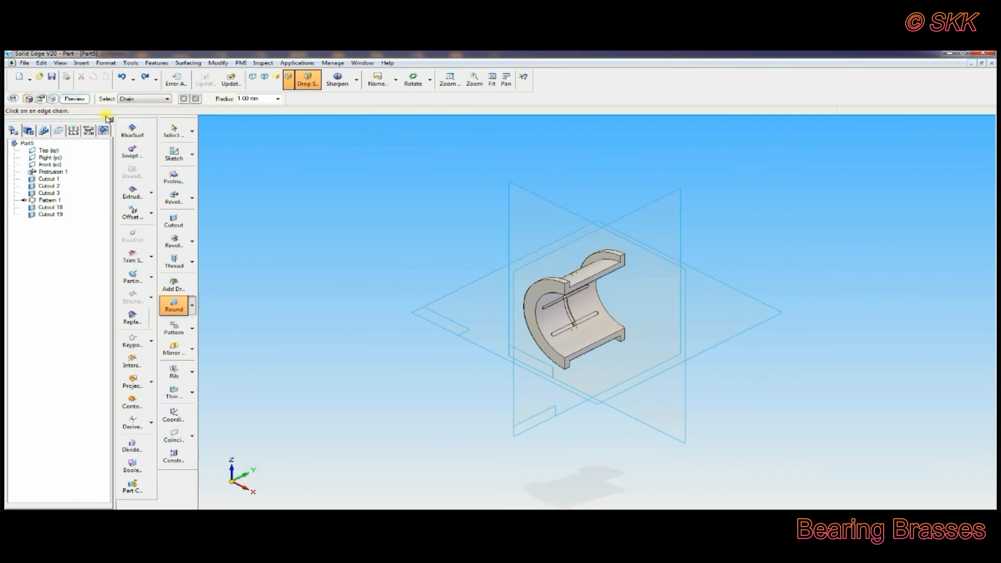
pyautogui.click(75, 99)
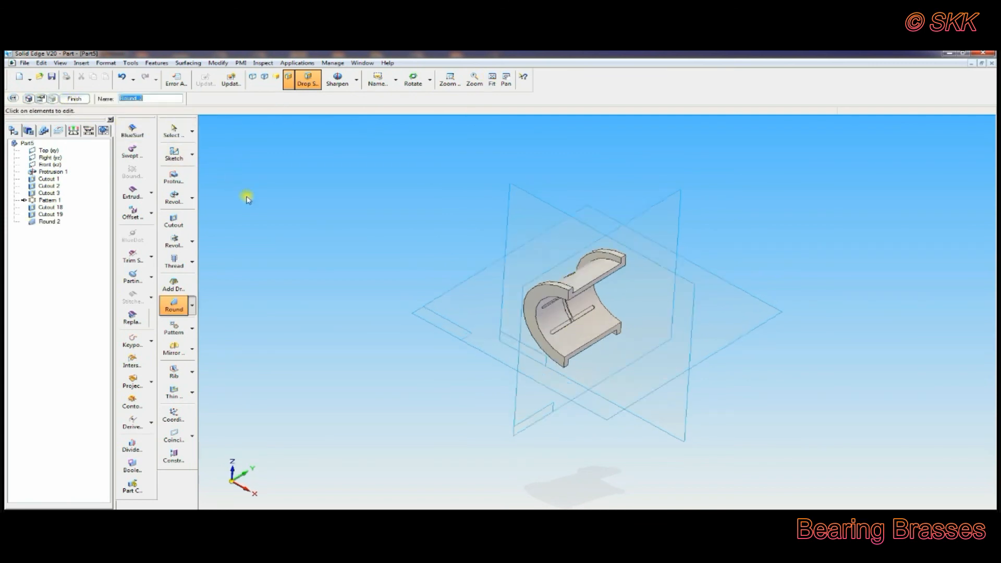
pyautogui.moveTo(248, 188); pyautogui.dragTo(279, 195, button='middle')
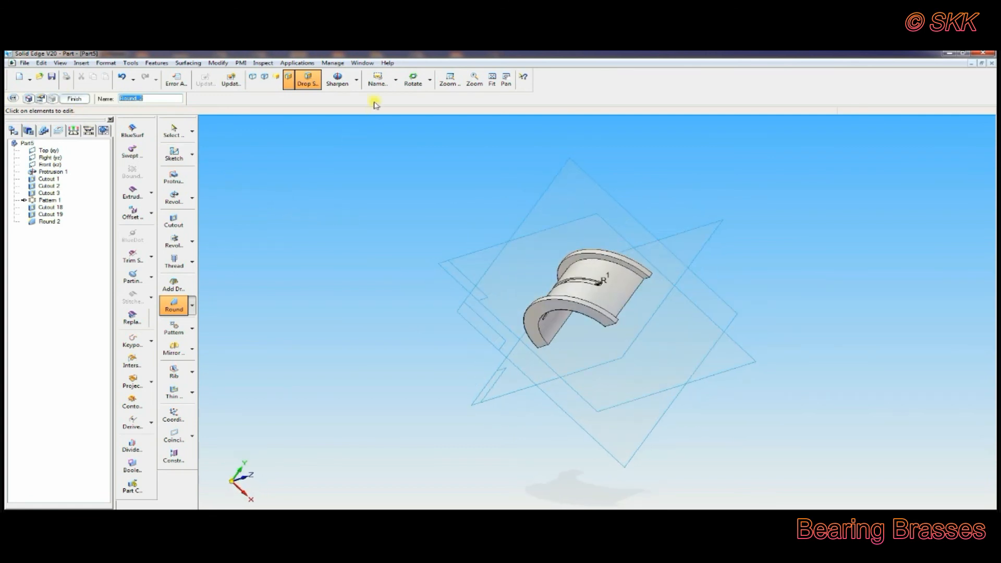
pyautogui.click(377, 79)
pyautogui.click(376, 120)
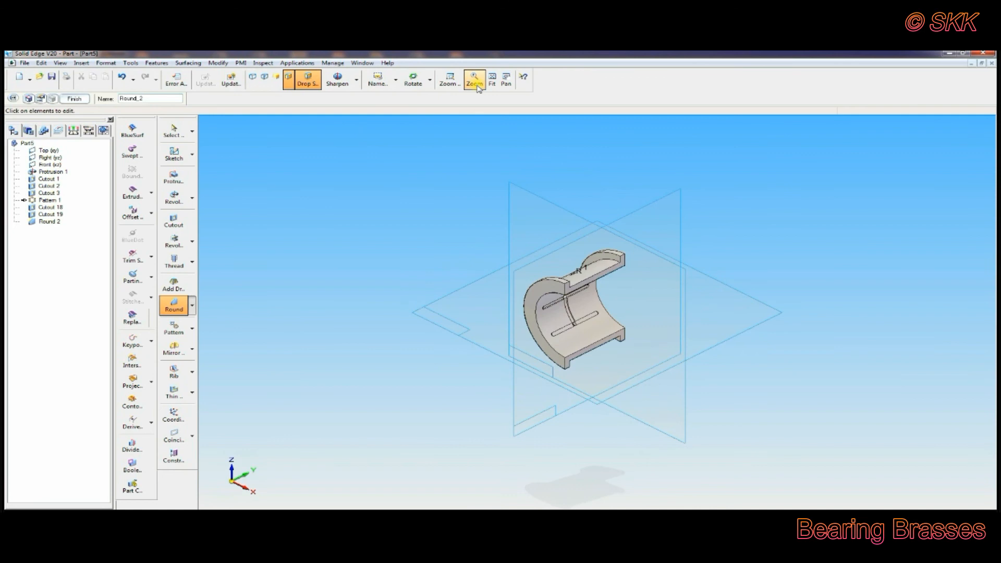
# - Accept the file properties and save the part as BEARING BRASSES.par in the connecting rod folder
pyautogui.click(52, 84)
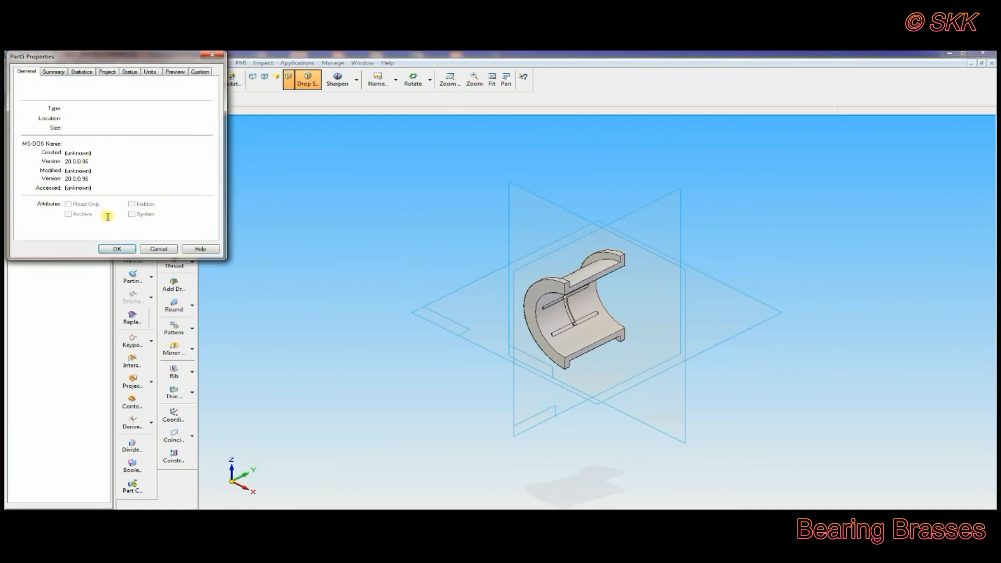
pyautogui.click(117, 249)
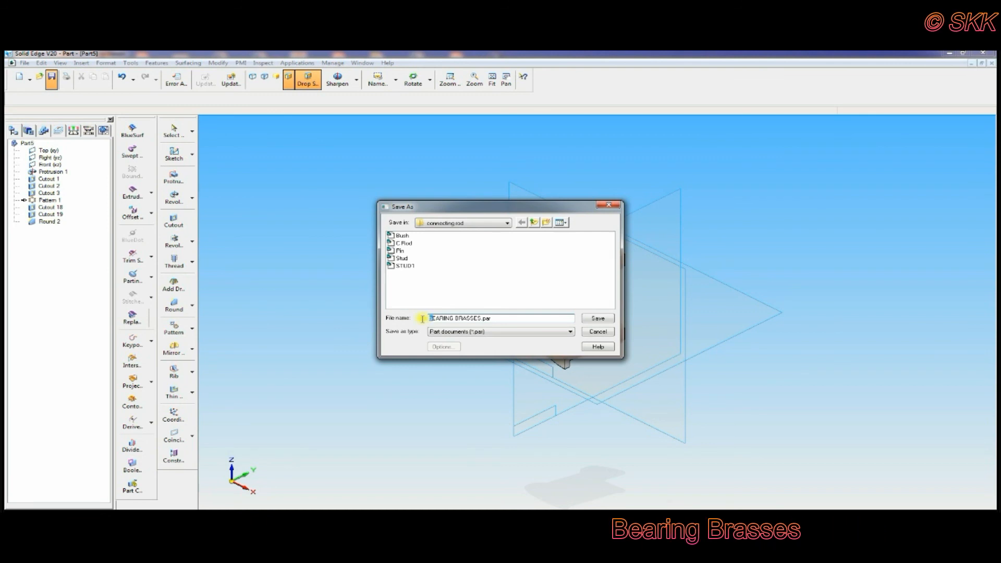
pyautogui.click(446, 332)
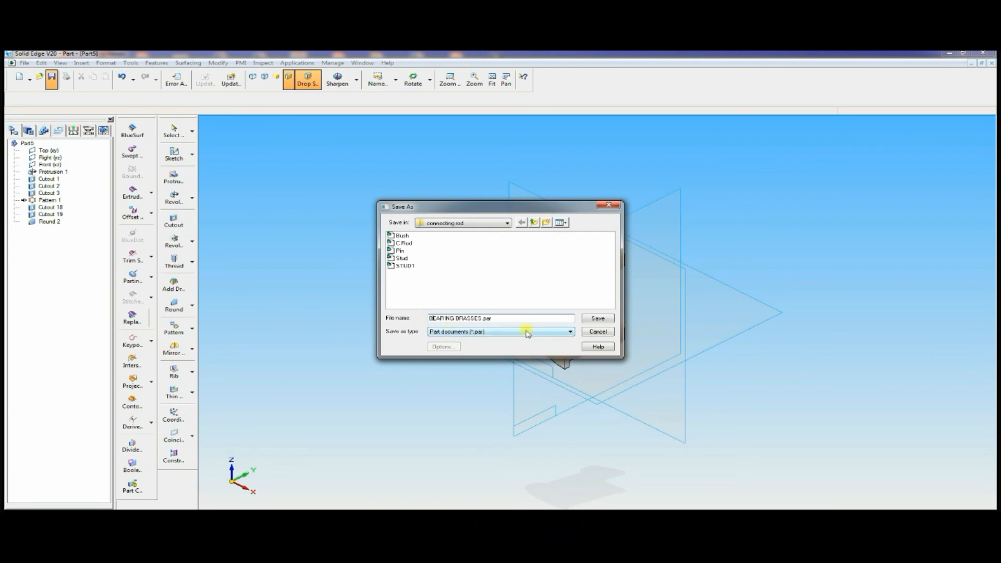